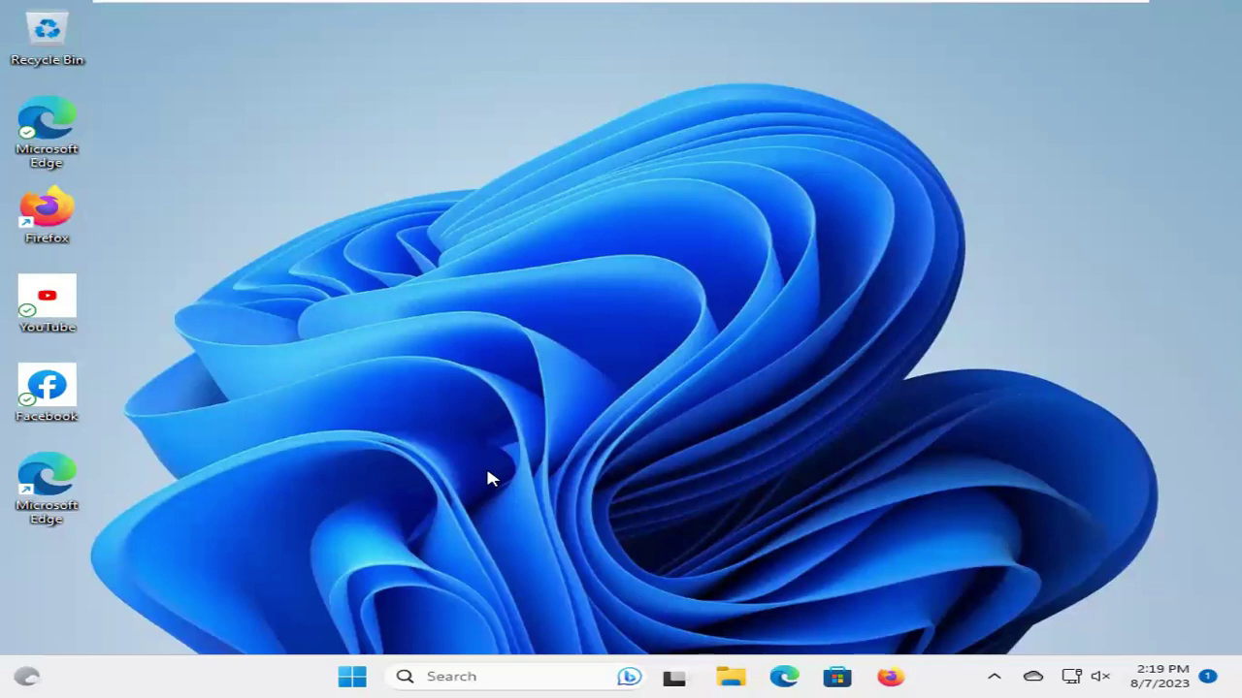
Open the Start menu from the taskbar Start button
click(355, 676)
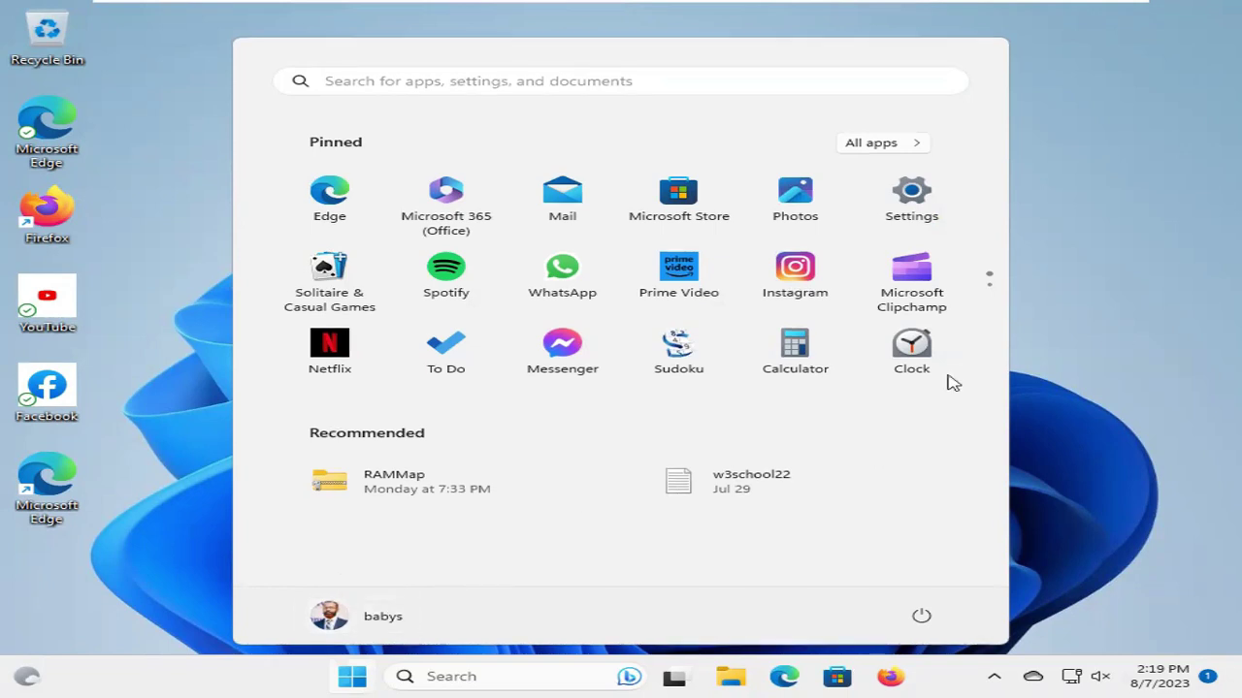
Open File Explorer and browse to This PC > Local Disk (C:) > Users
key(Escape)
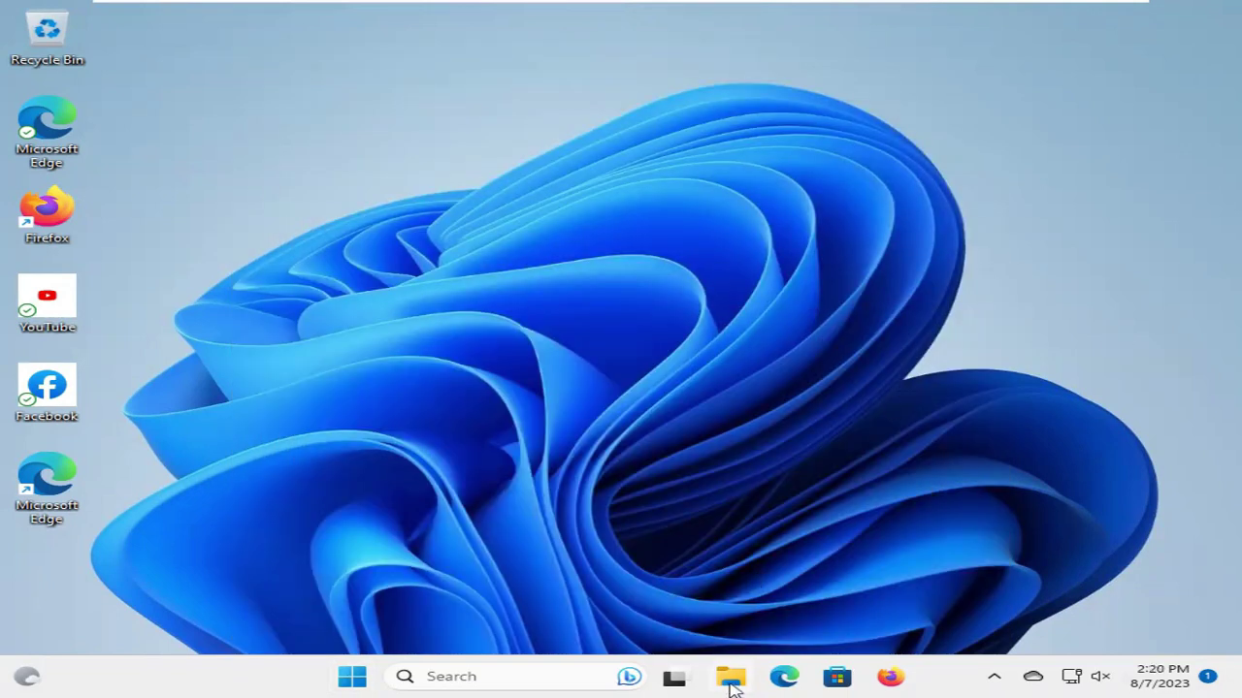
click(730, 678)
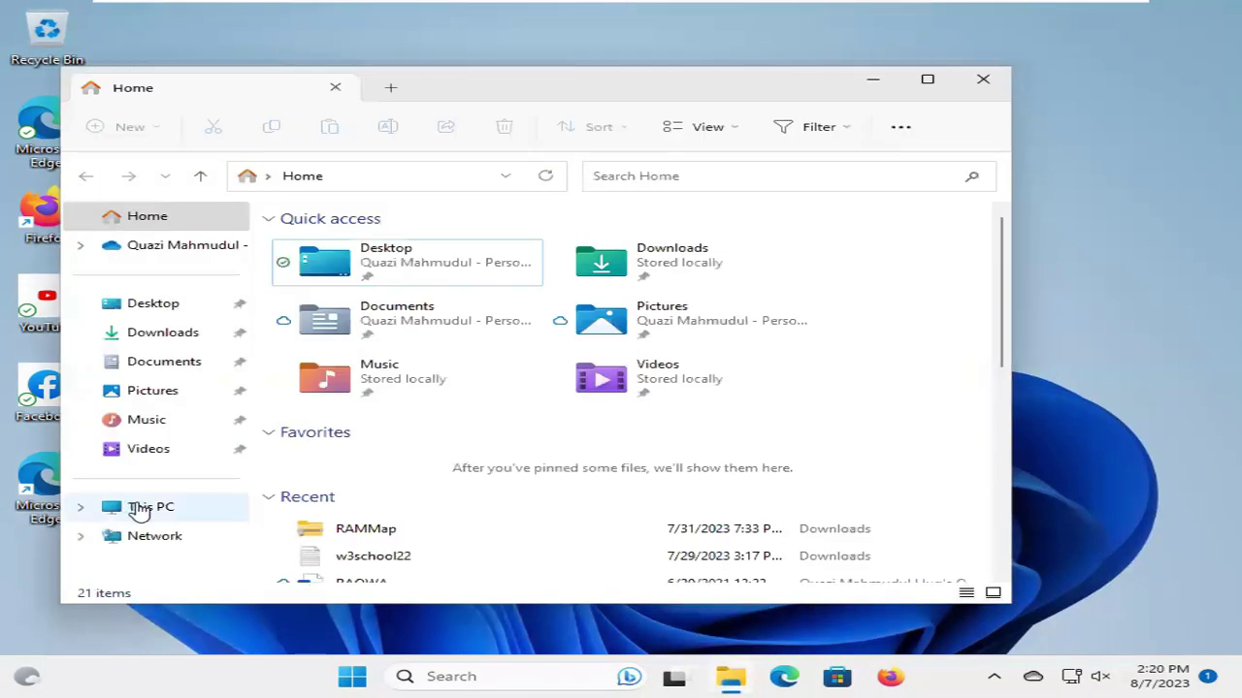
click(136, 507)
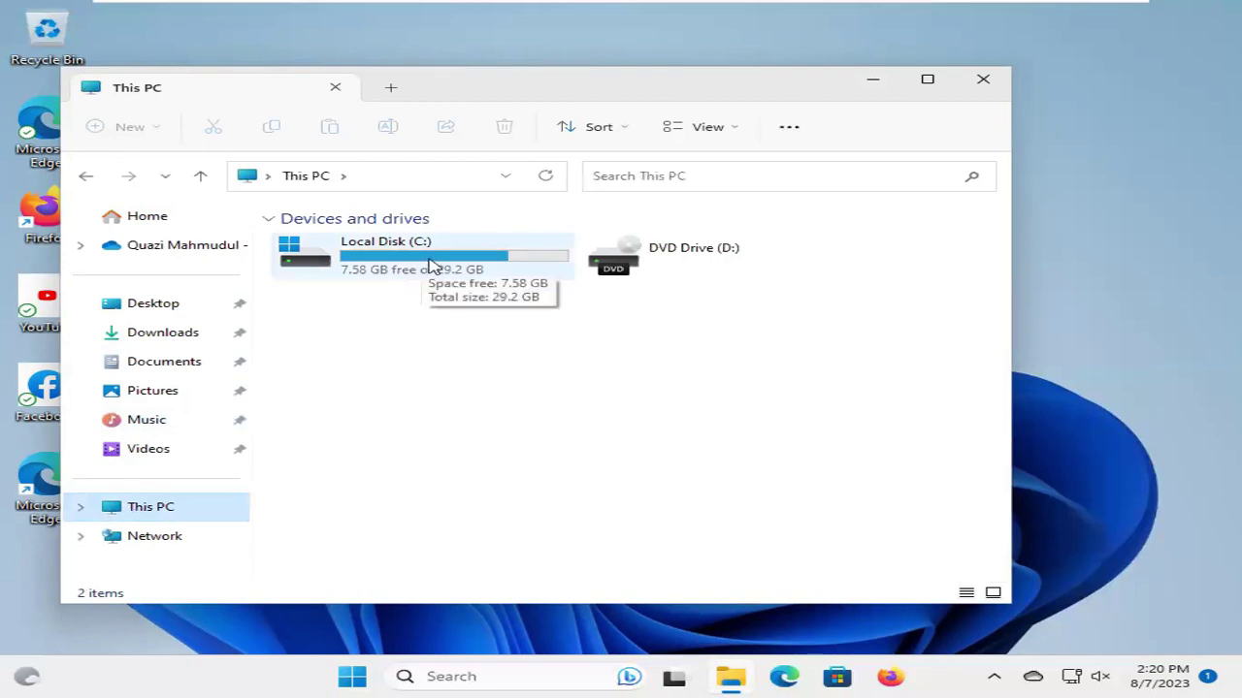
double_click(432, 266)
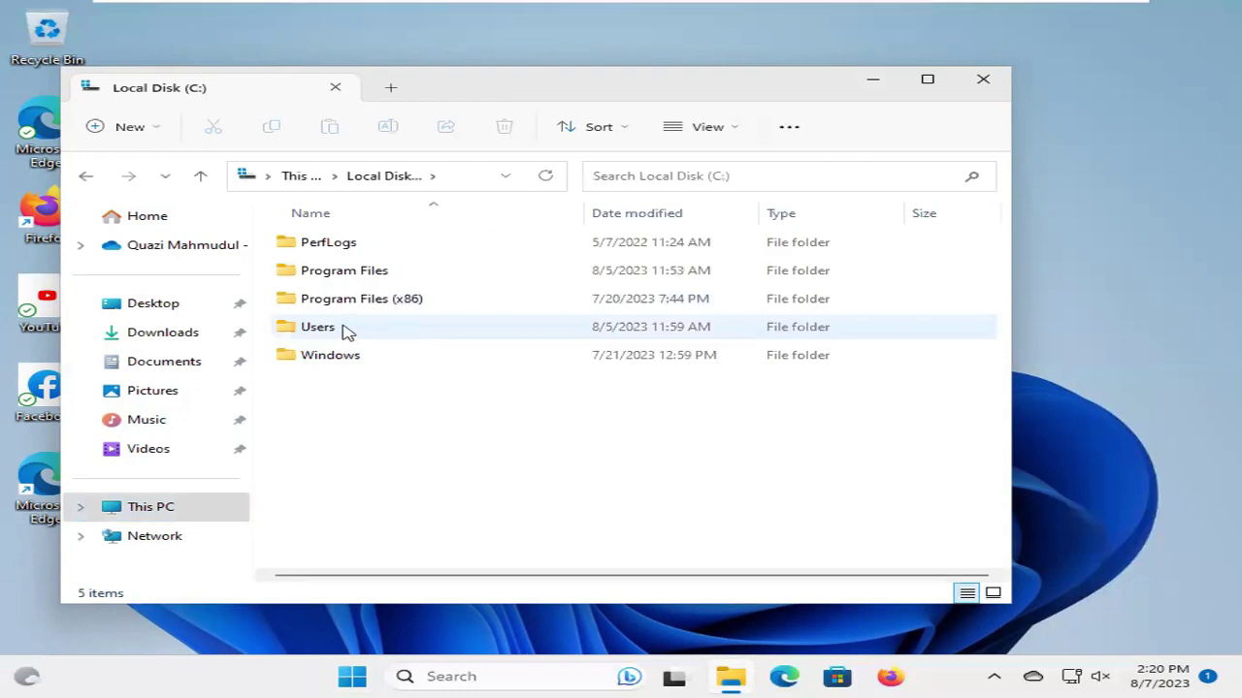
click(347, 331)
double_click(347, 331)
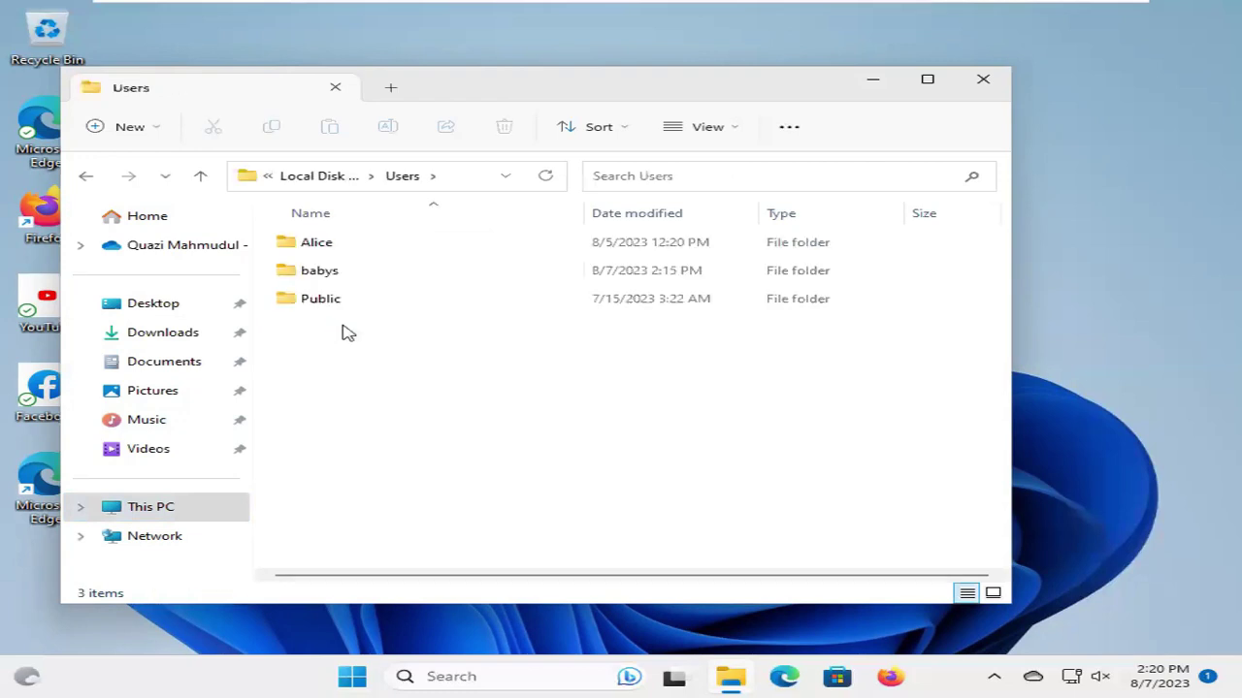
Select the current user's profile folder and view its context menu, then dismiss it
click(332, 277)
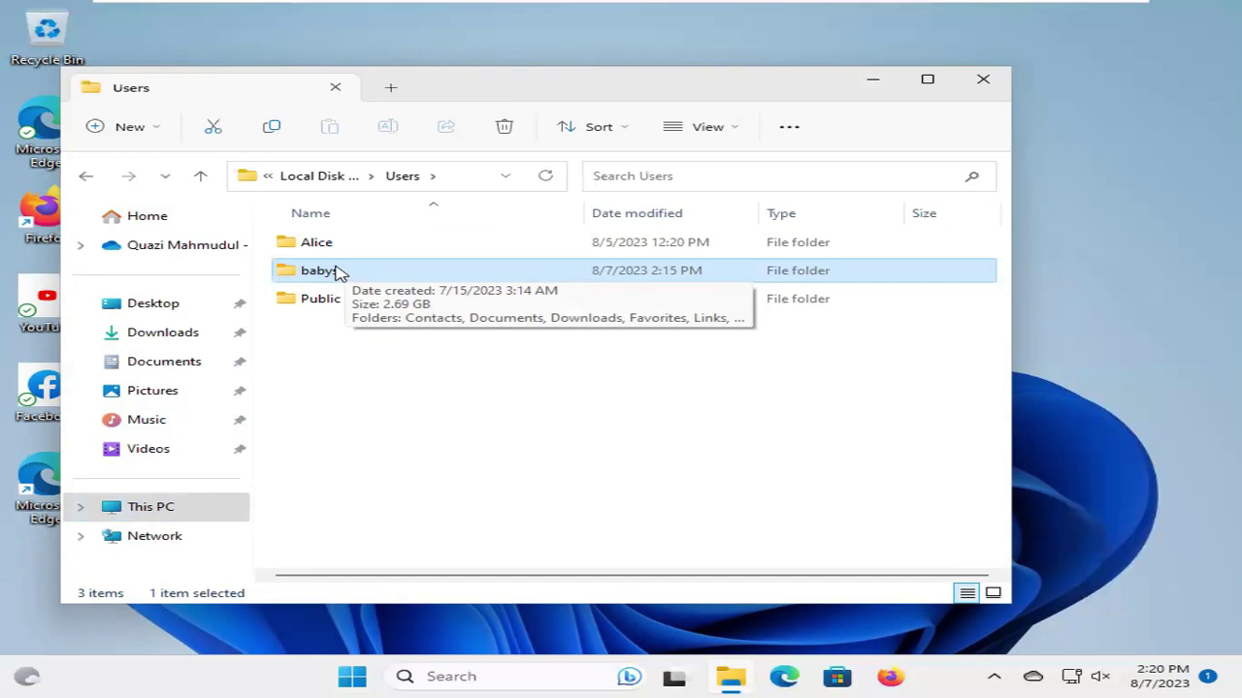
right_click(337, 273)
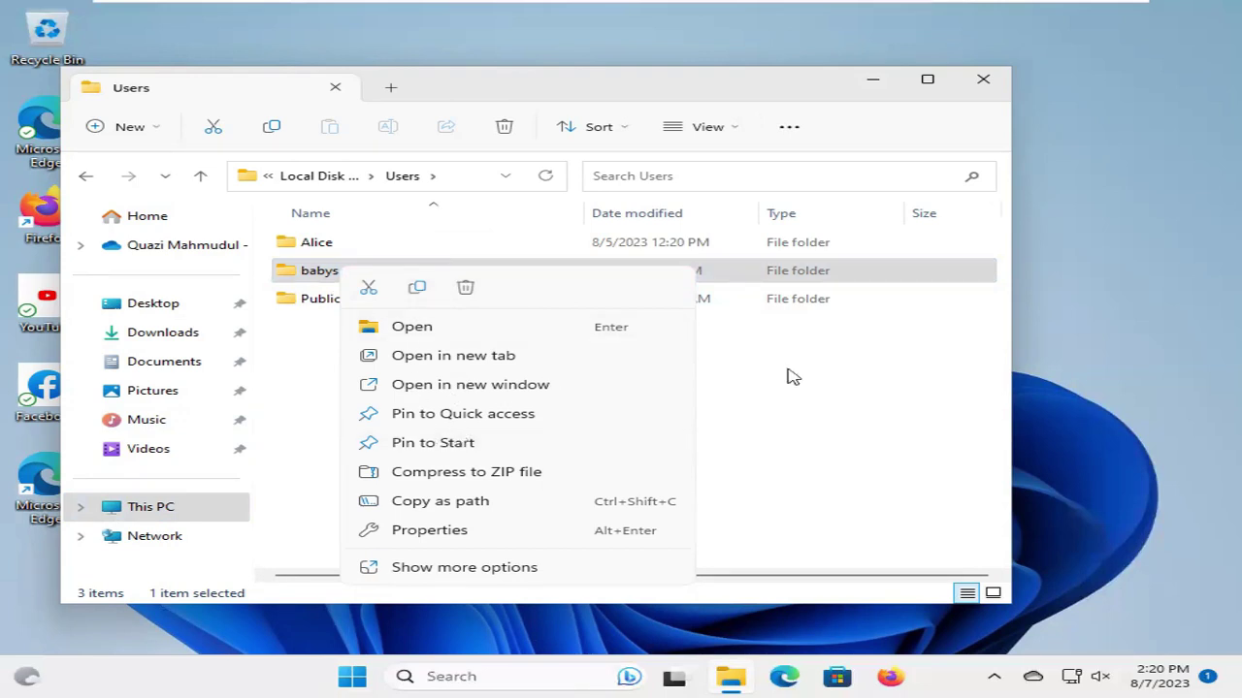
click(889, 422)
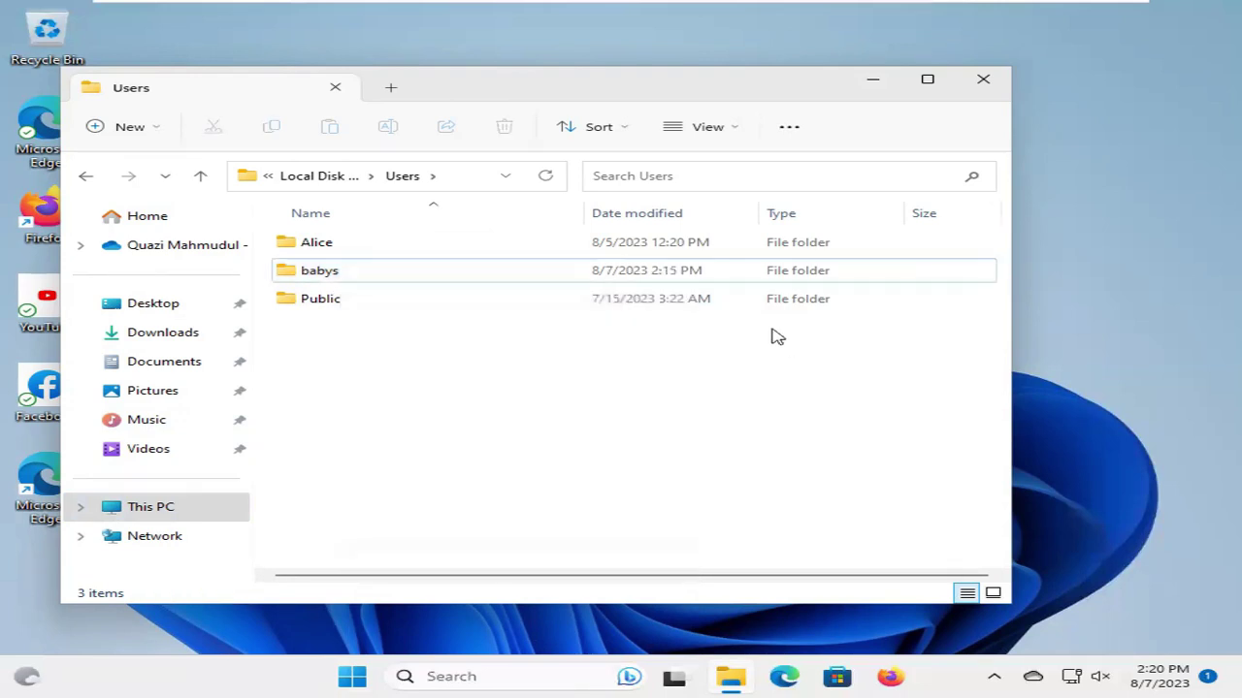
Close File Explorer and open Computer Management's Local Users and Groups > Users list
click(991, 85)
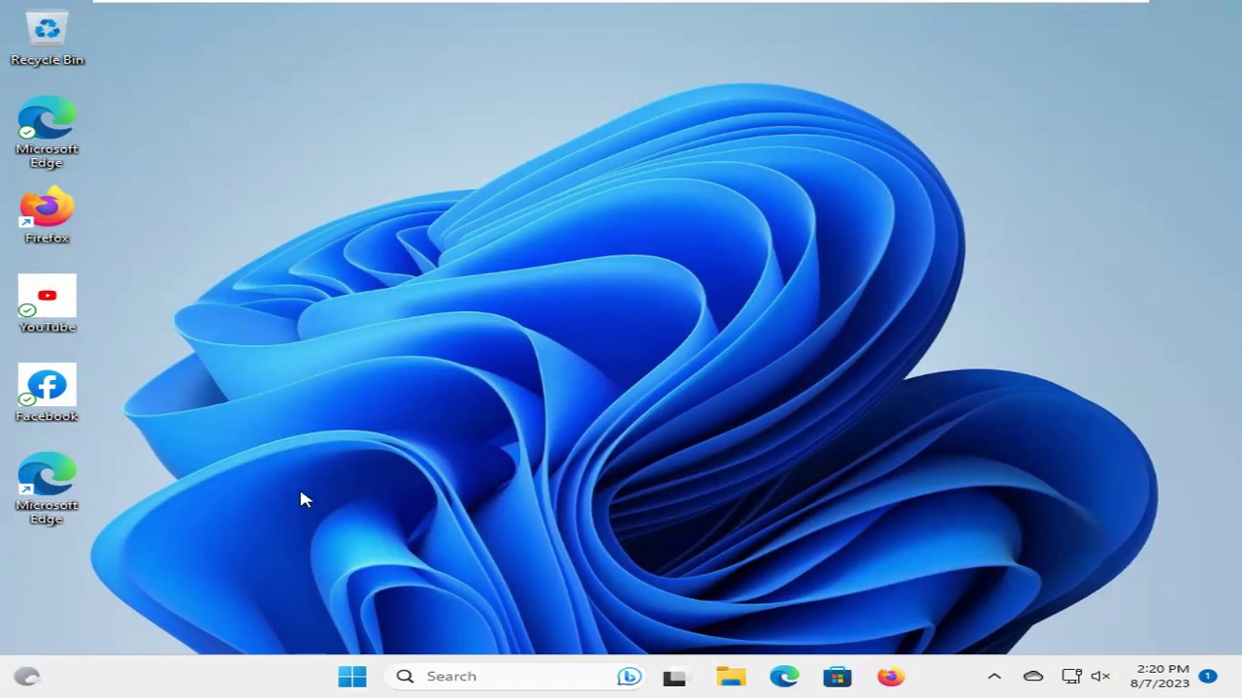
right_click(351, 676)
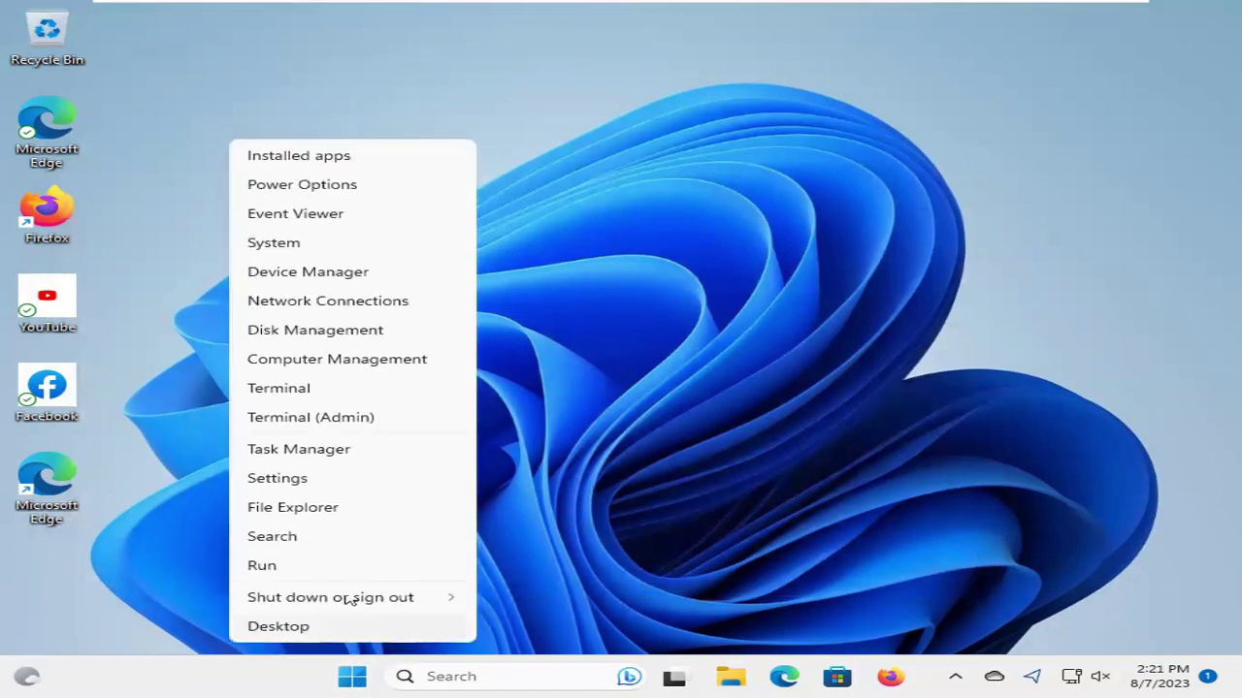
click(355, 363)
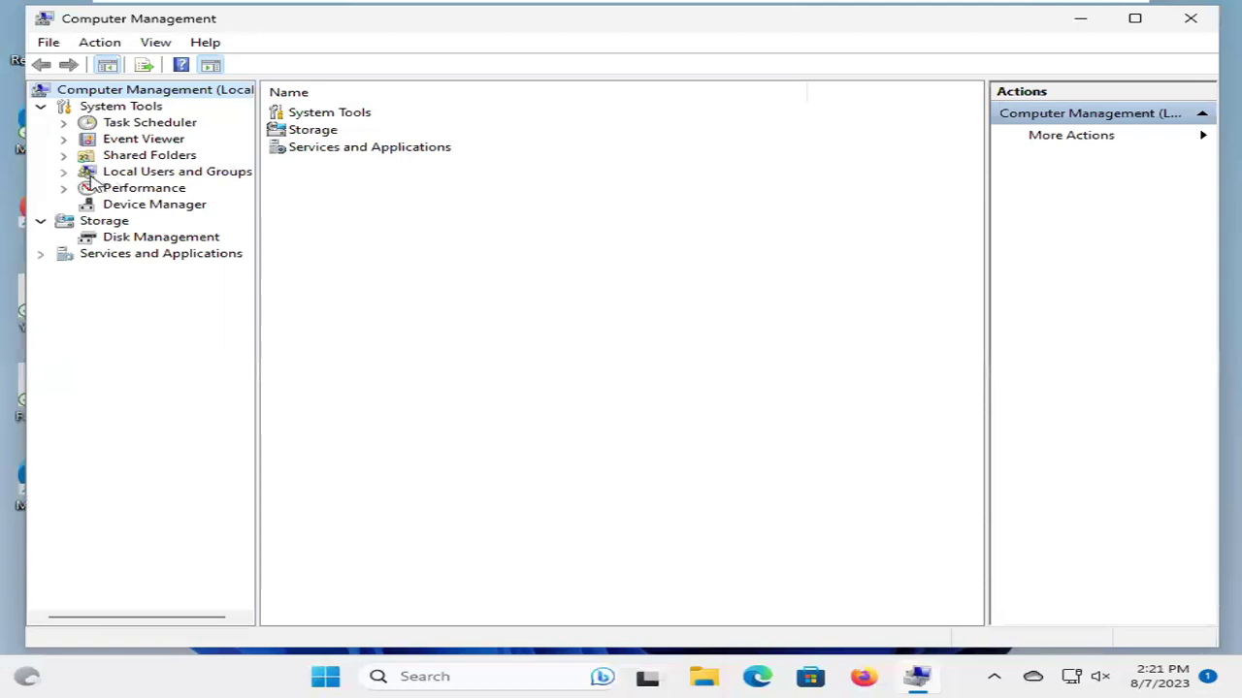
click(126, 175)
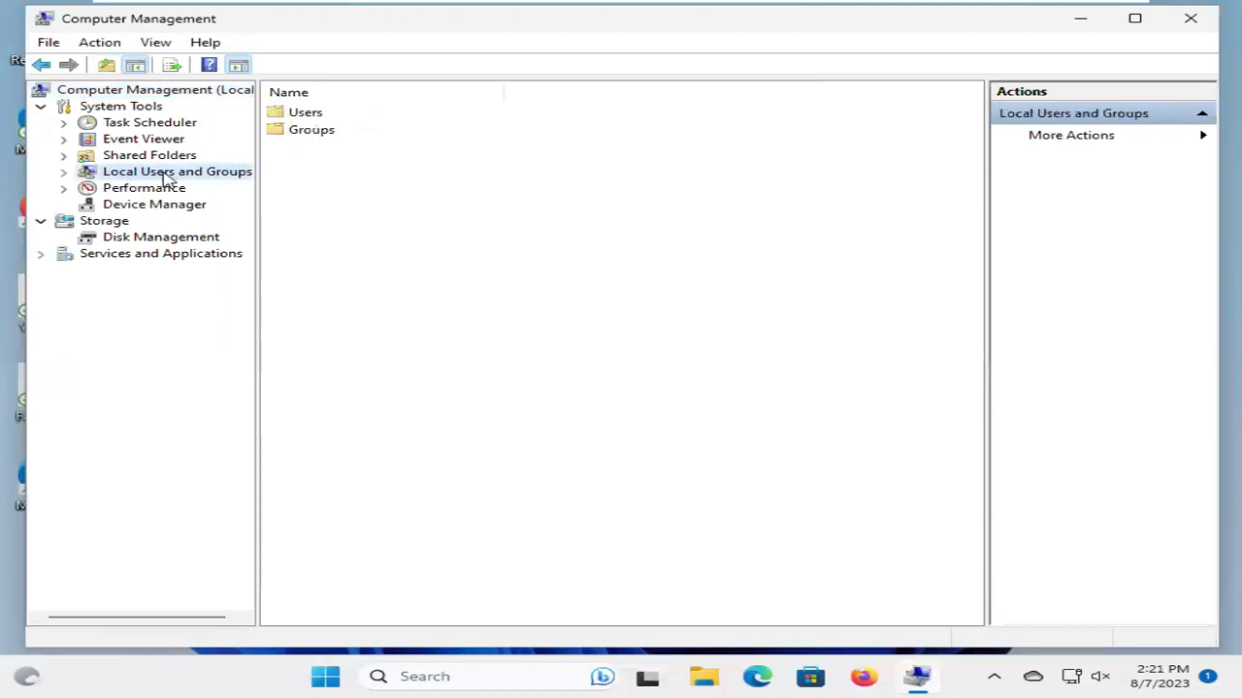
click(63, 172)
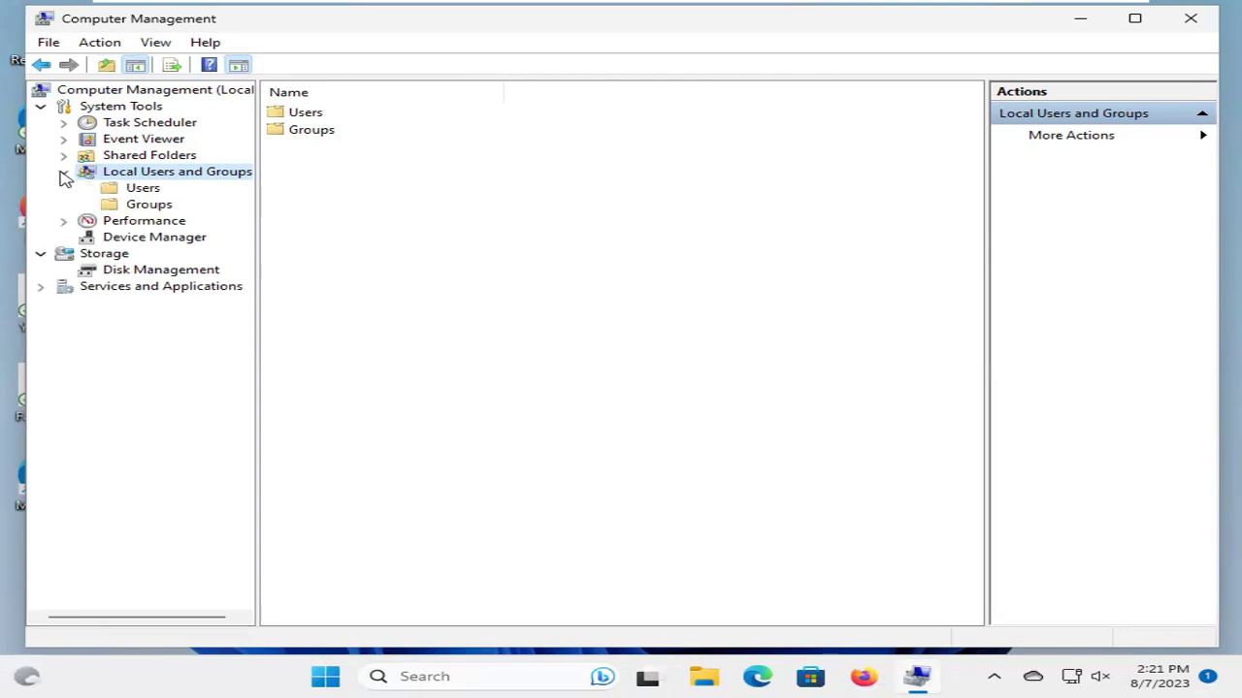
click(137, 191)
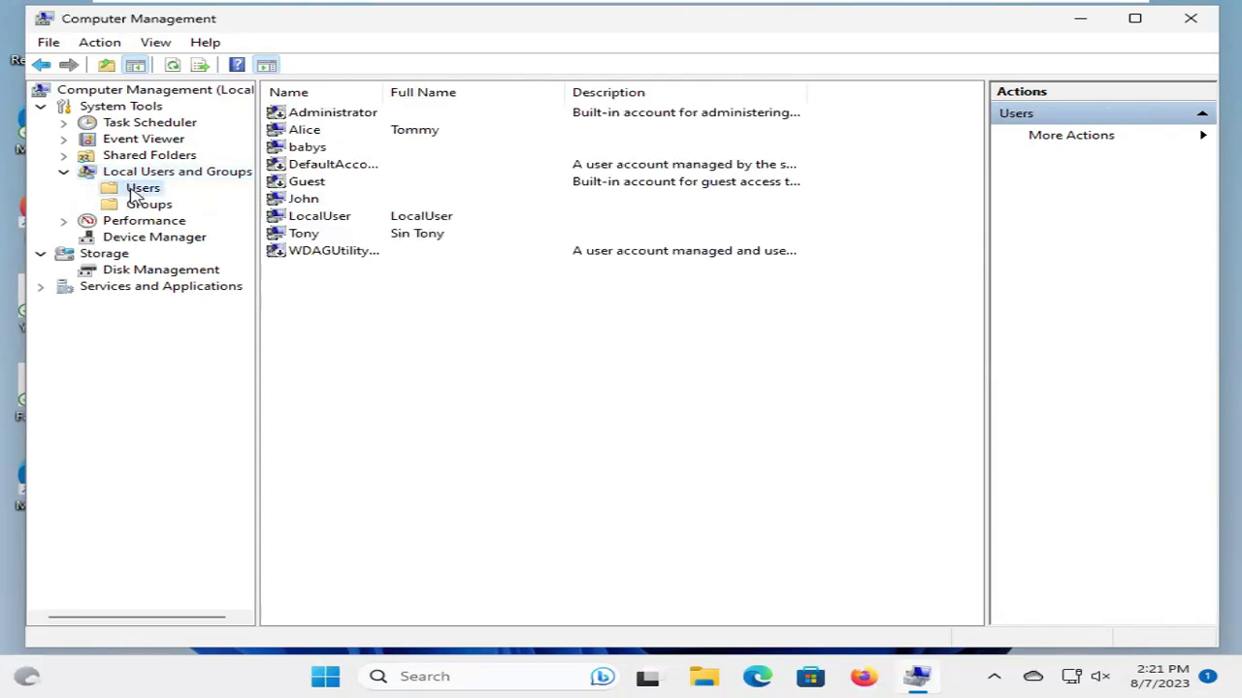
Start a new local user named TestUser and enter its password
right_click(434, 362)
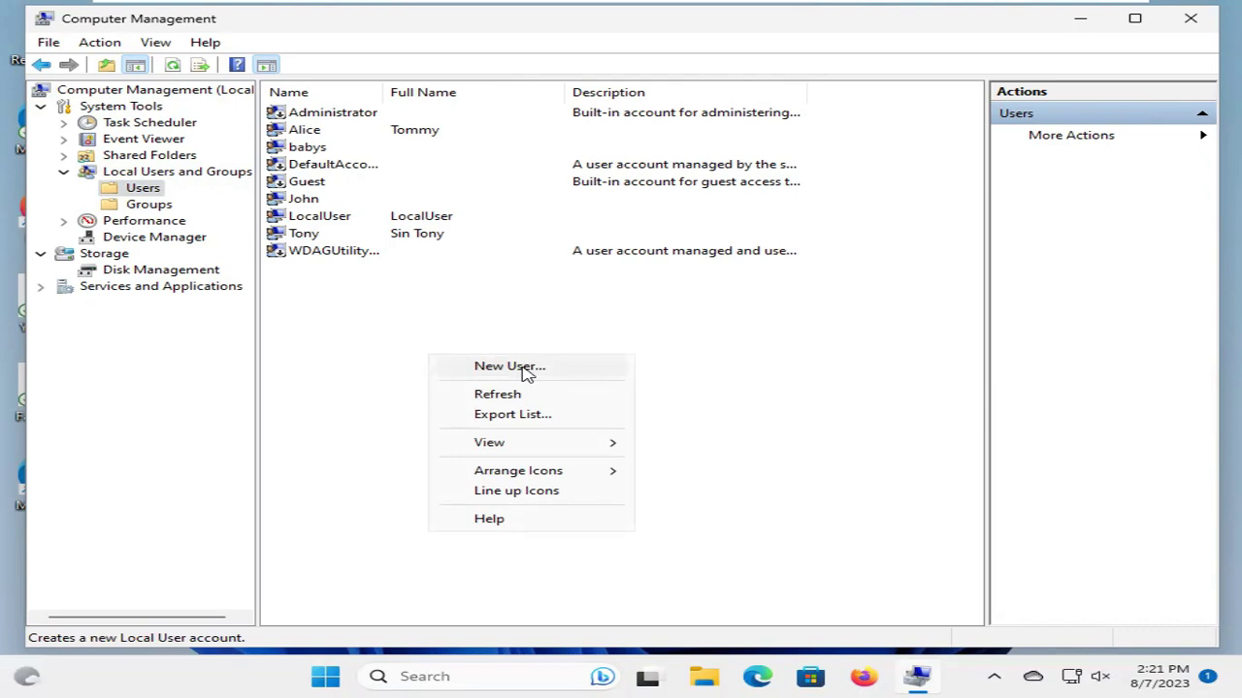
click(527, 372)
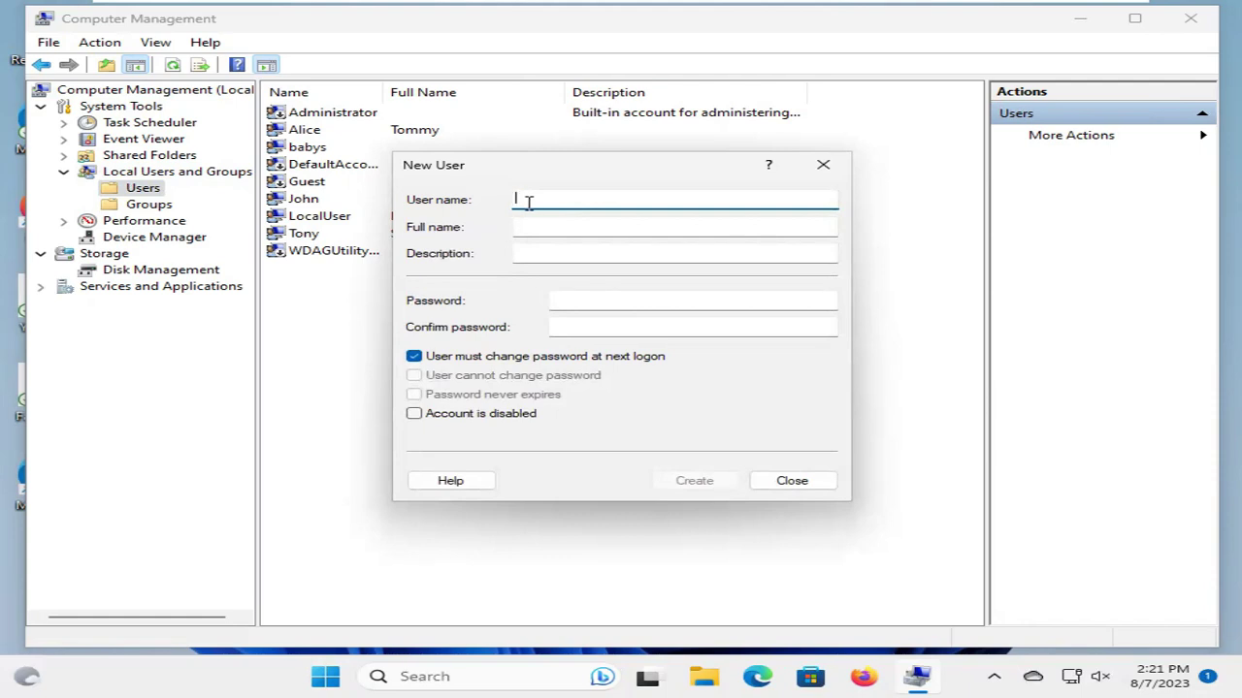
text(Test)
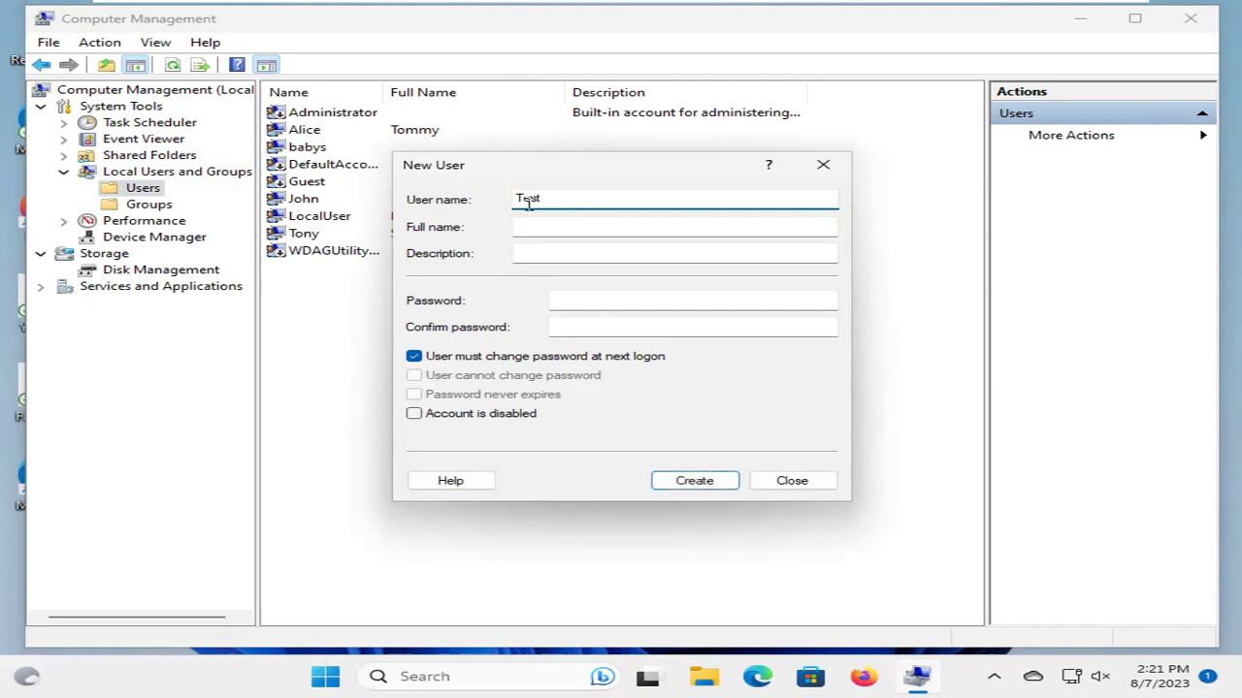
text(User)
click(531, 227)
click(535, 250)
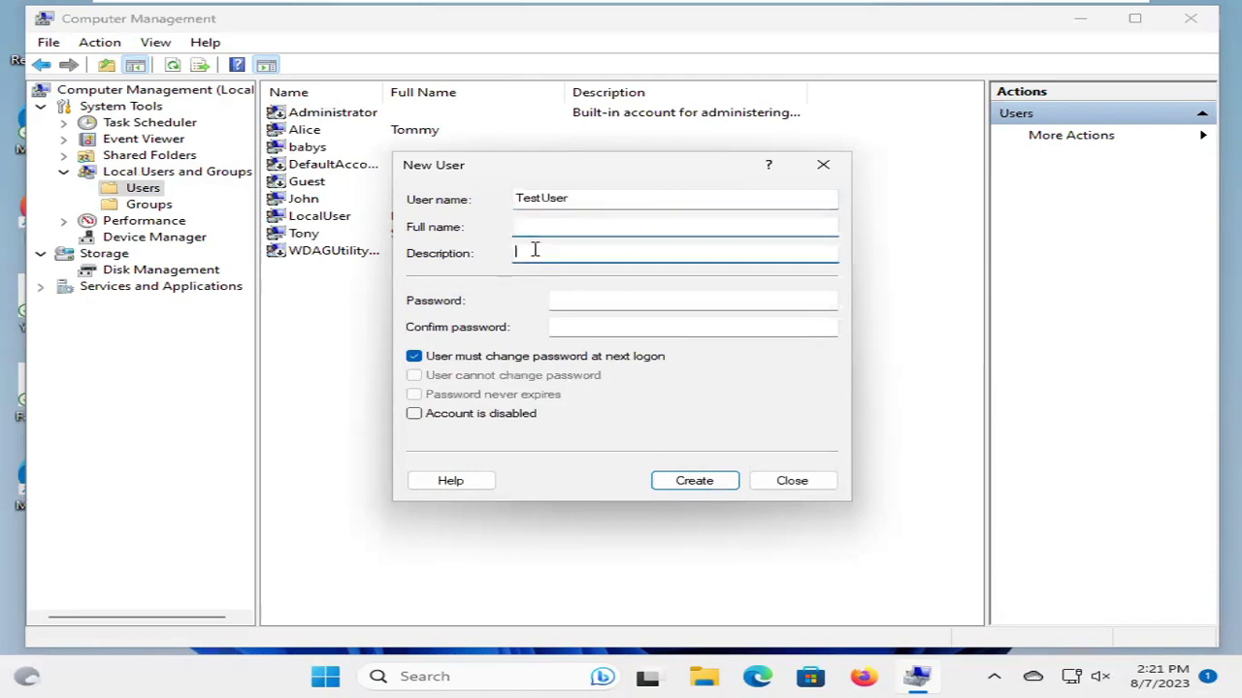
click(577, 304)
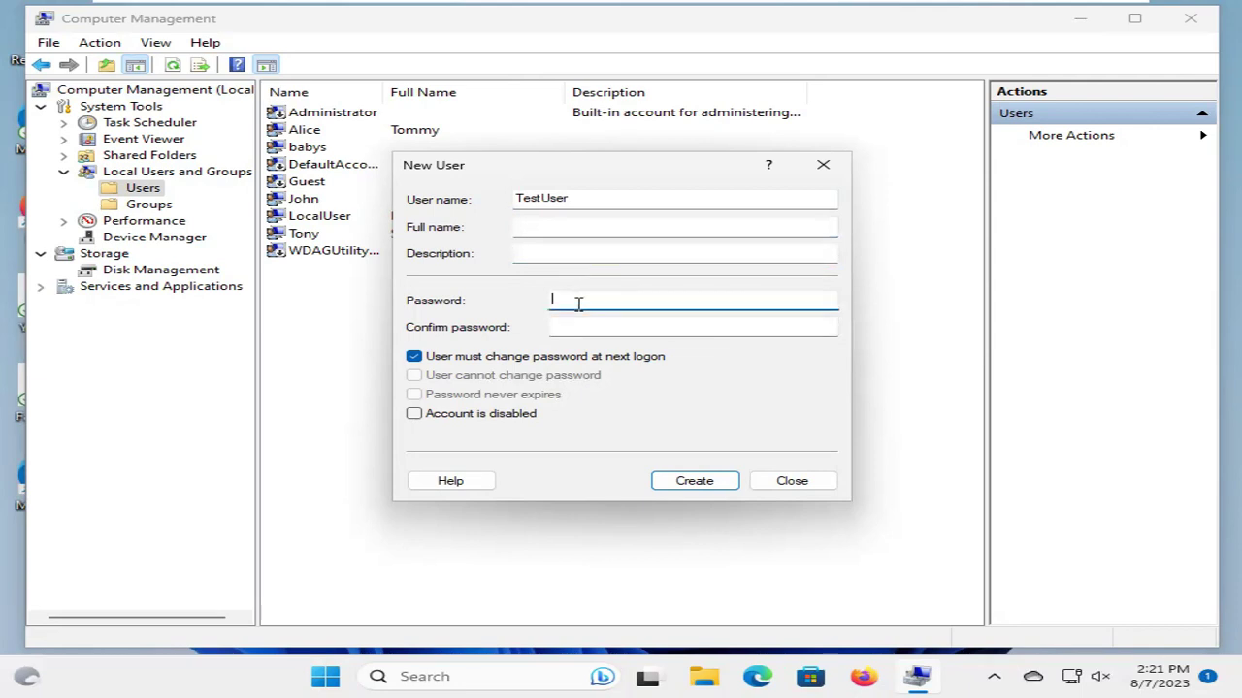
text(Pas)
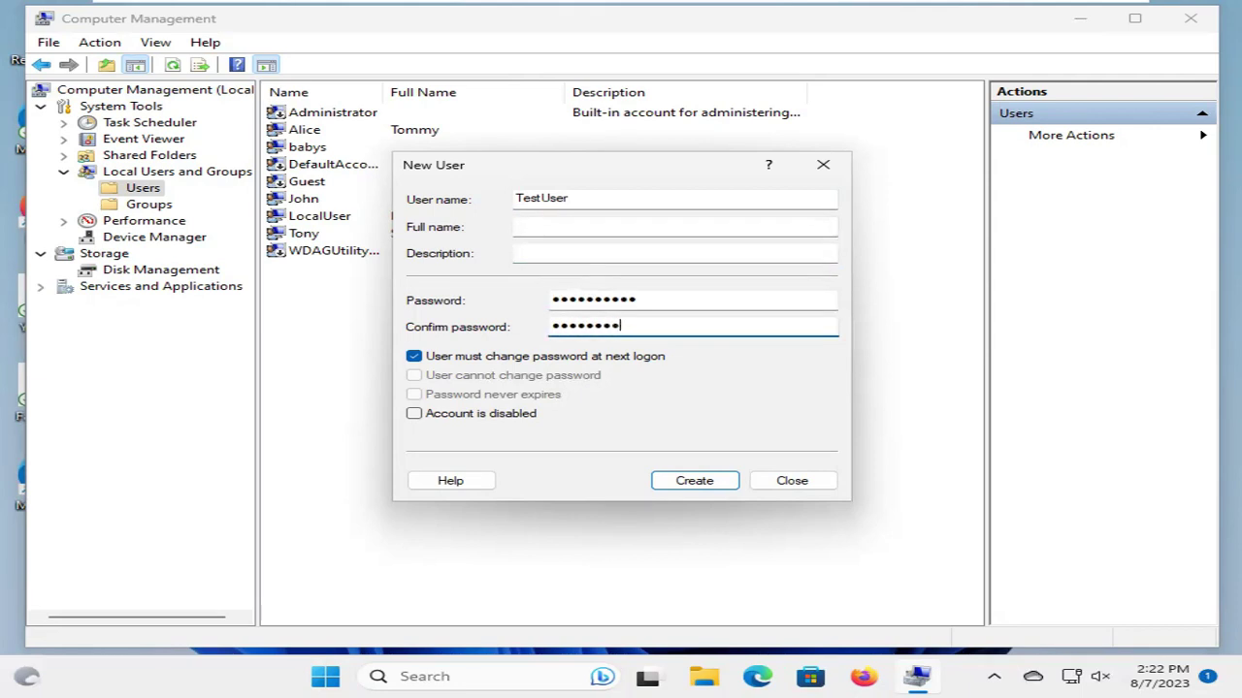
text(12)
Clear the must-change-password option, tick Password never expires, and create the account
click(414, 357)
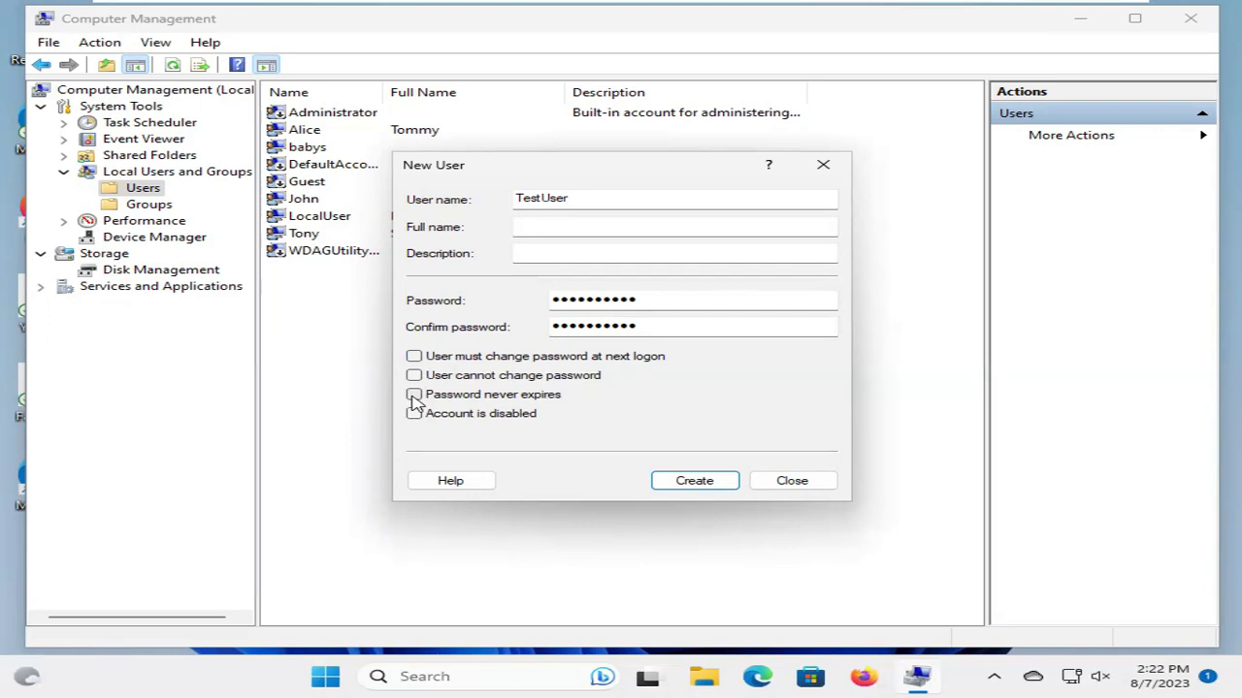
click(414, 395)
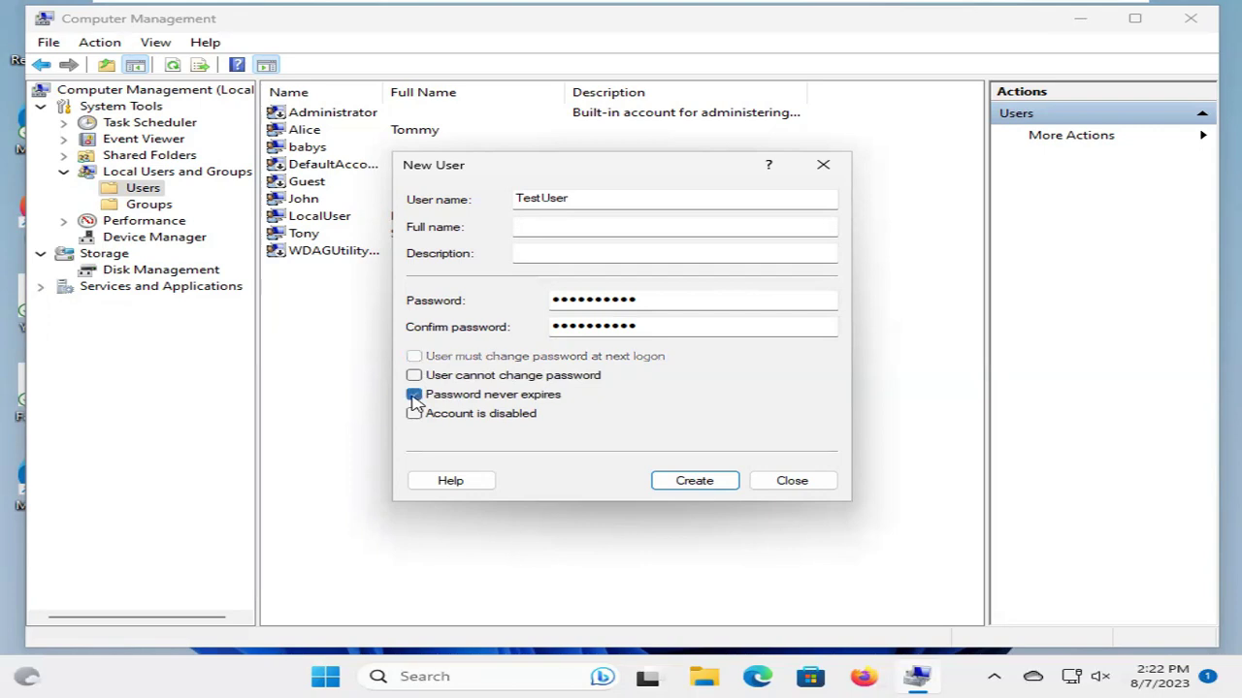
click(695, 481)
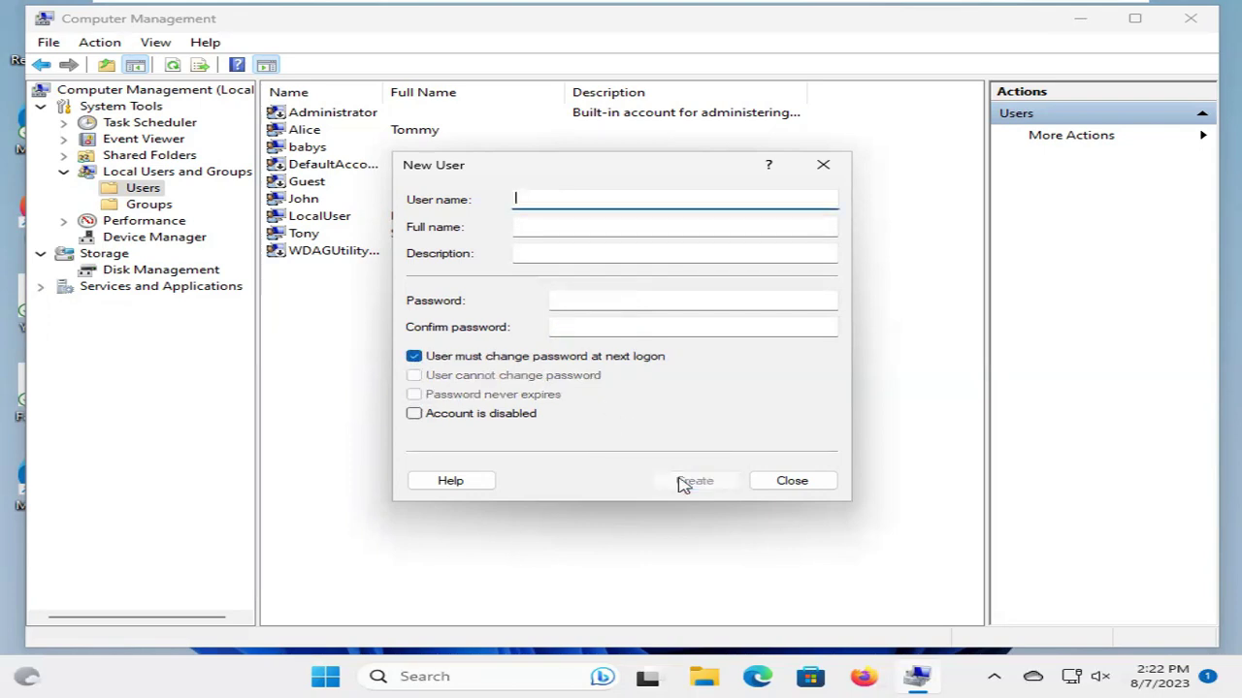
click(809, 488)
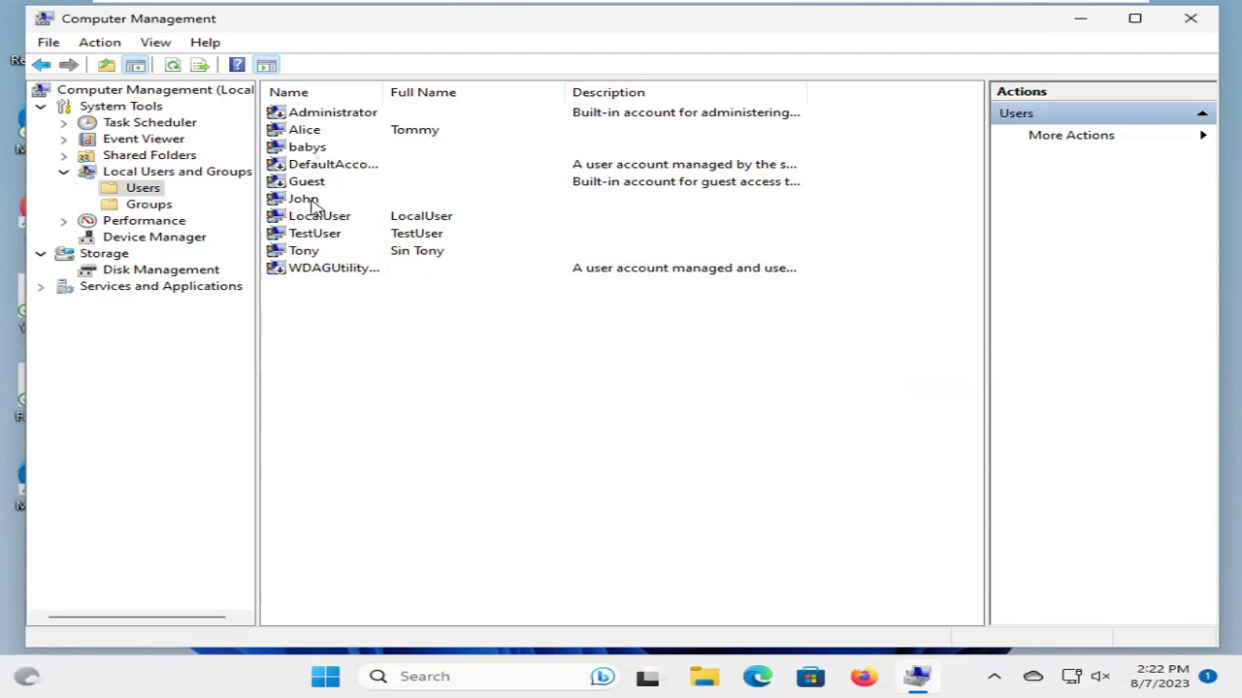
Open TestUser's properties on the Member Of tab
click(320, 235)
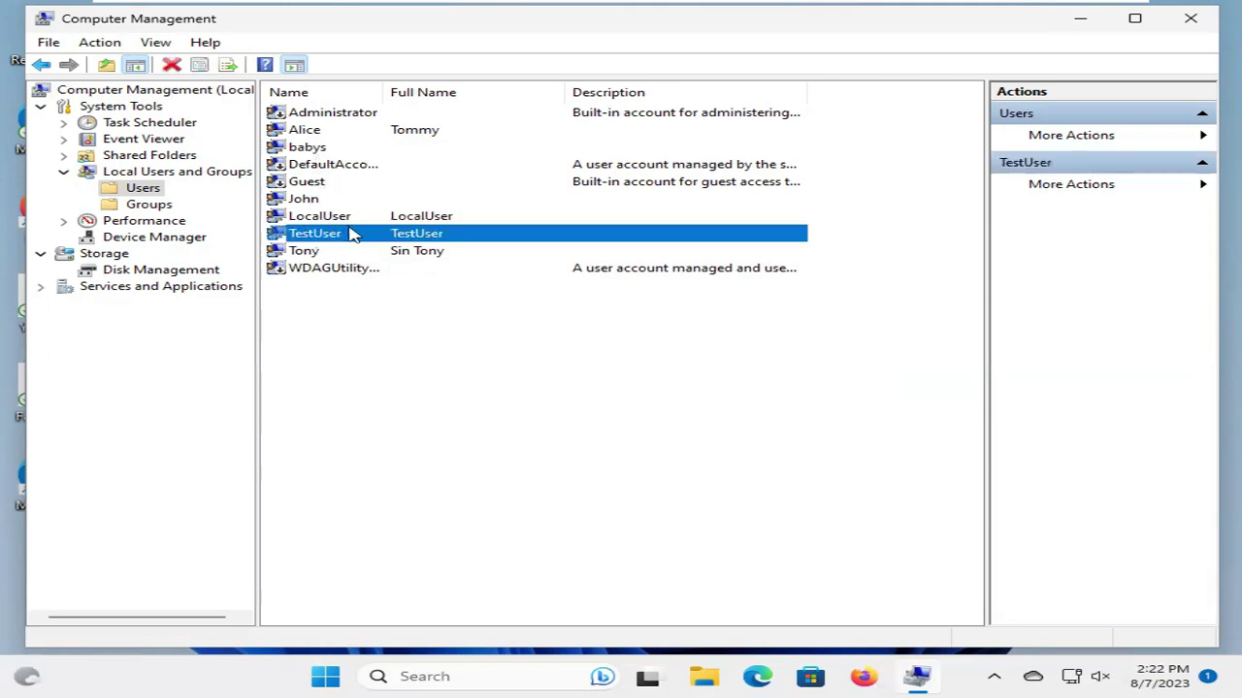
right_click(354, 236)
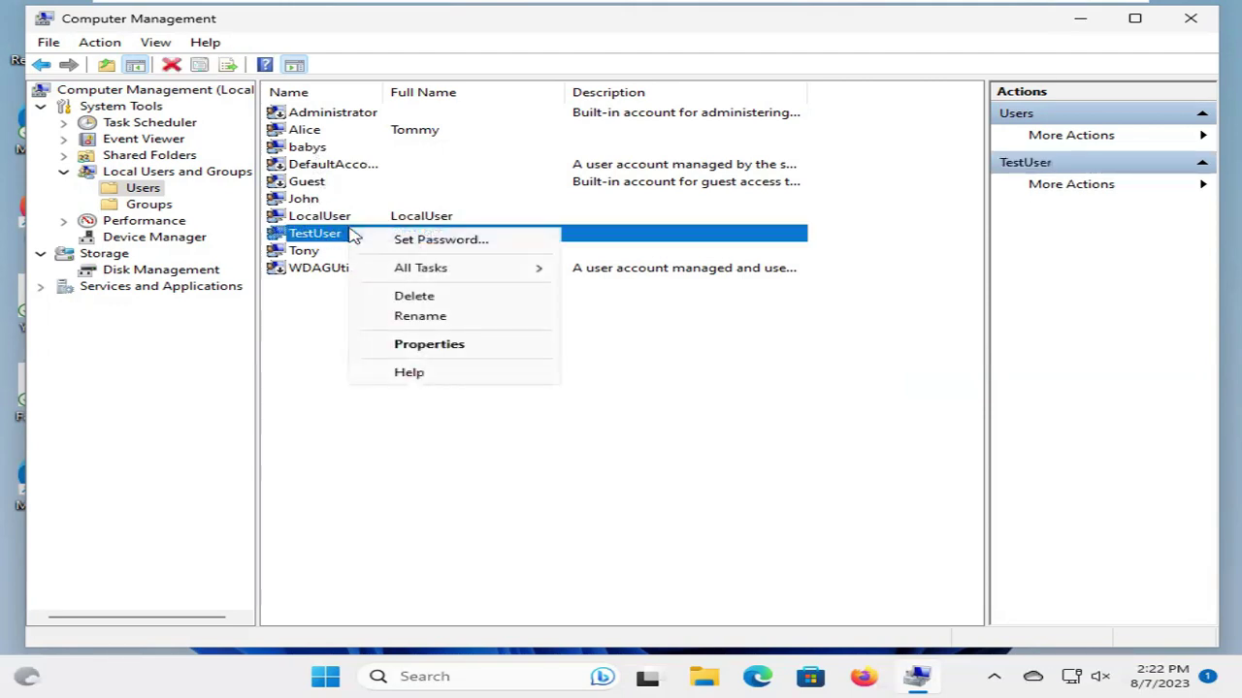
click(427, 347)
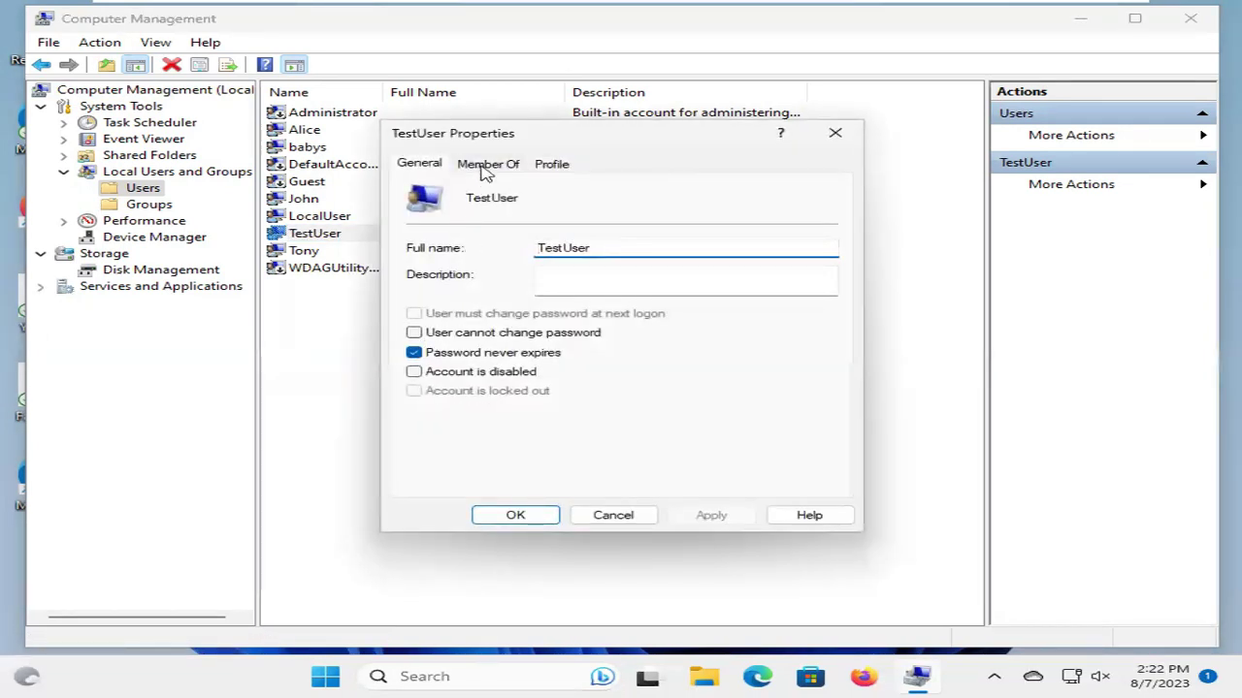
click(485, 167)
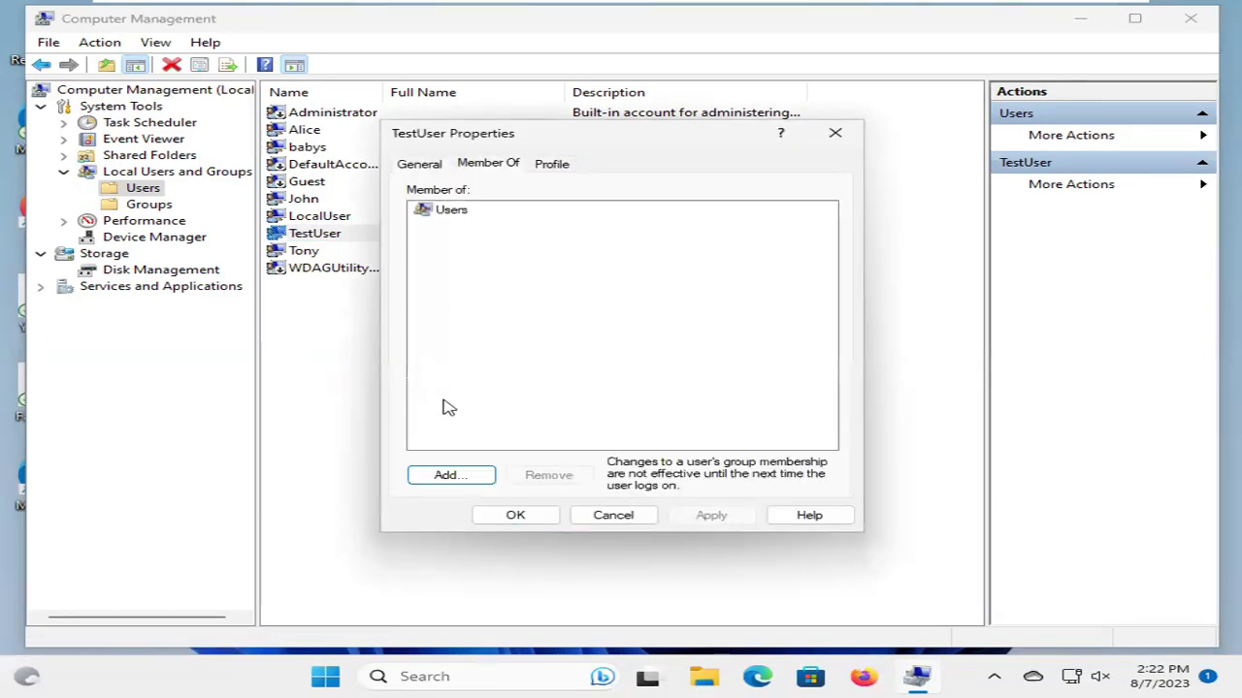
Add TestUser to the Administrators group and apply the change
click(446, 476)
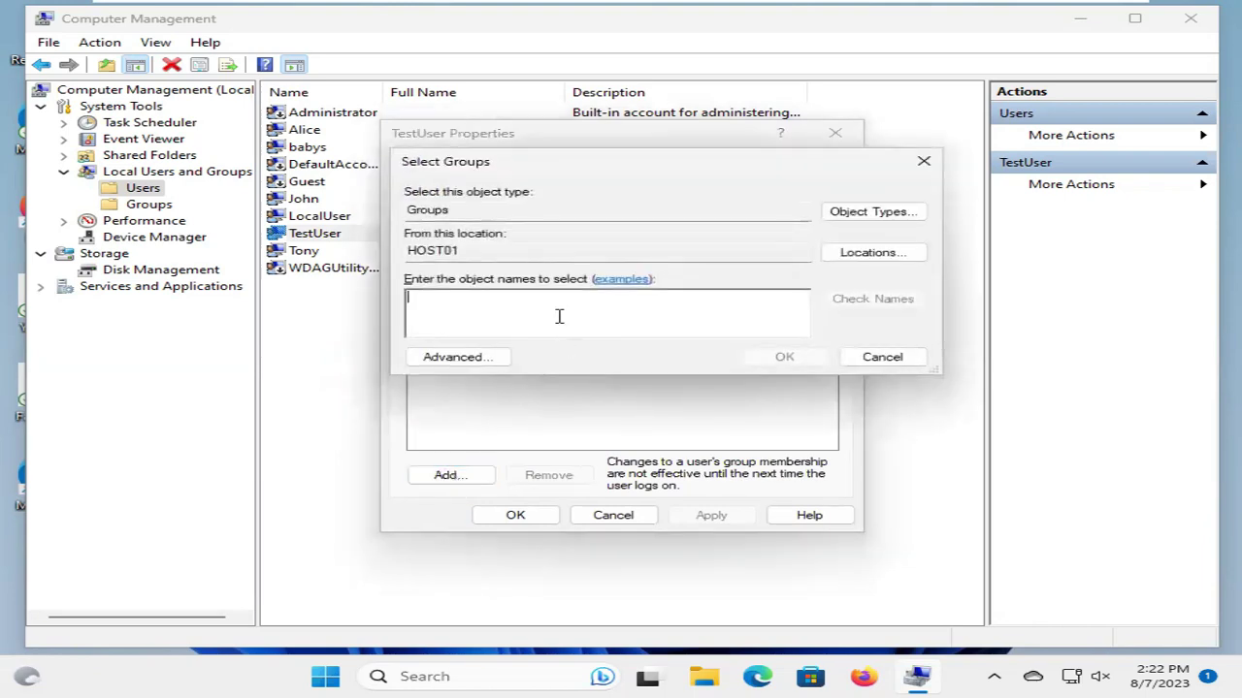
text(A)
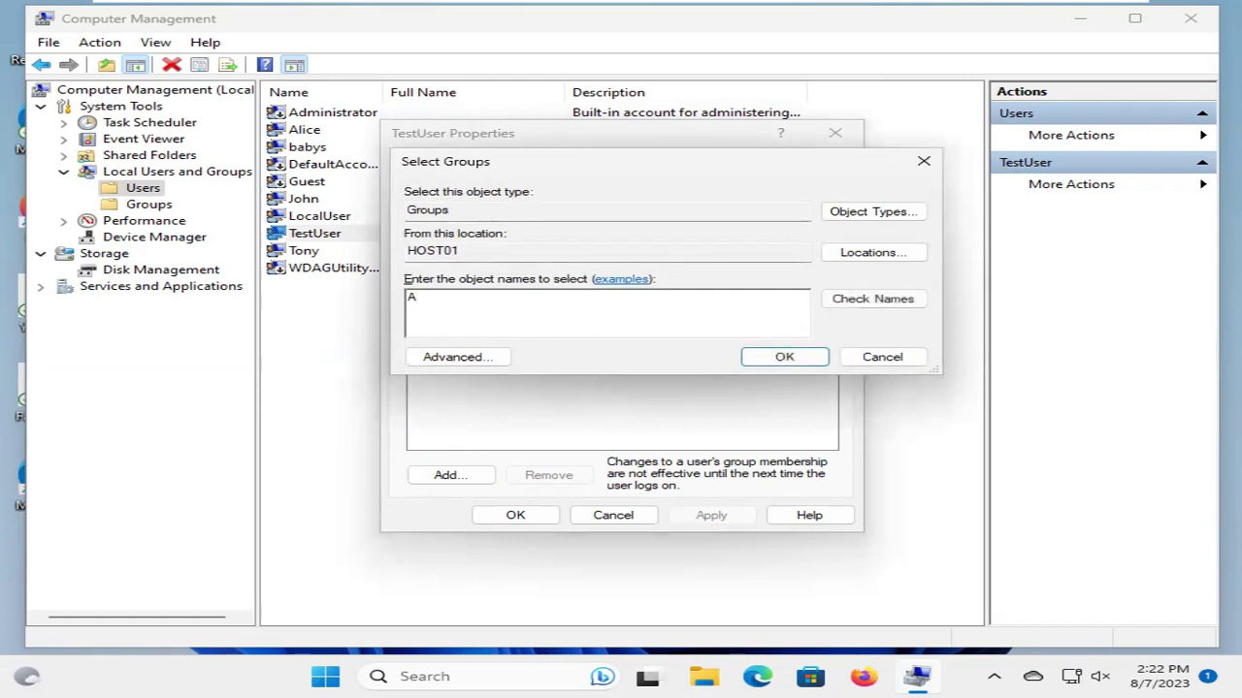
text(dministrators)
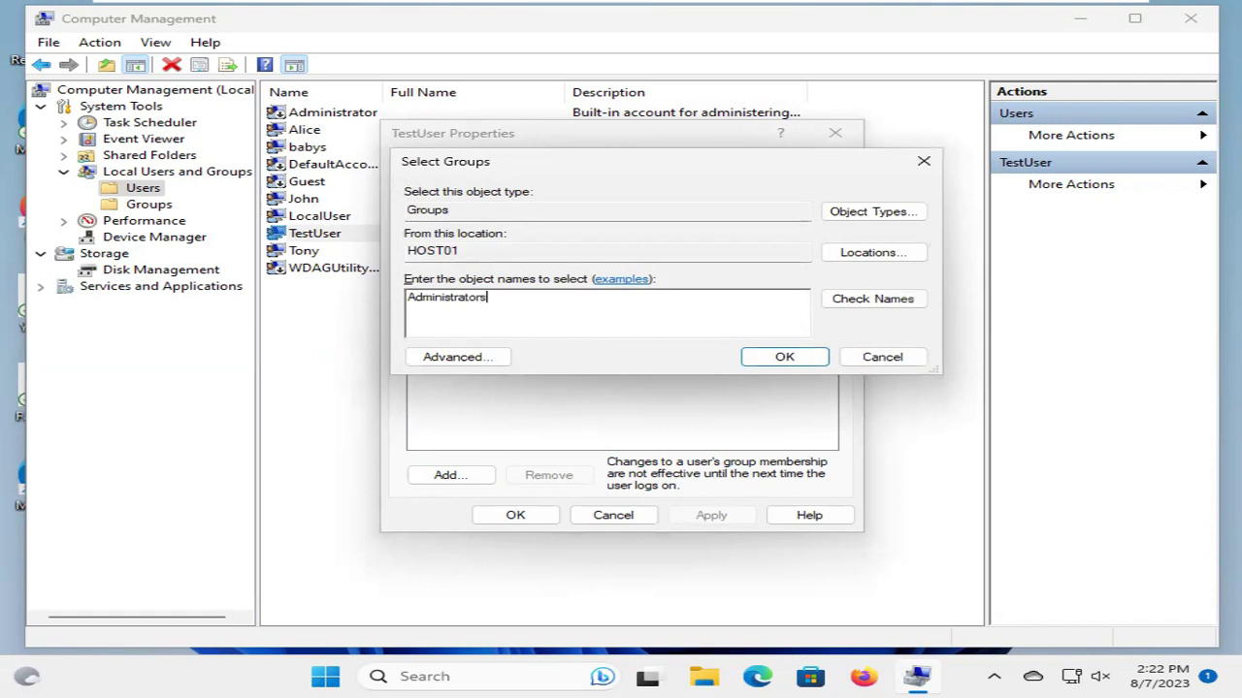
click(863, 304)
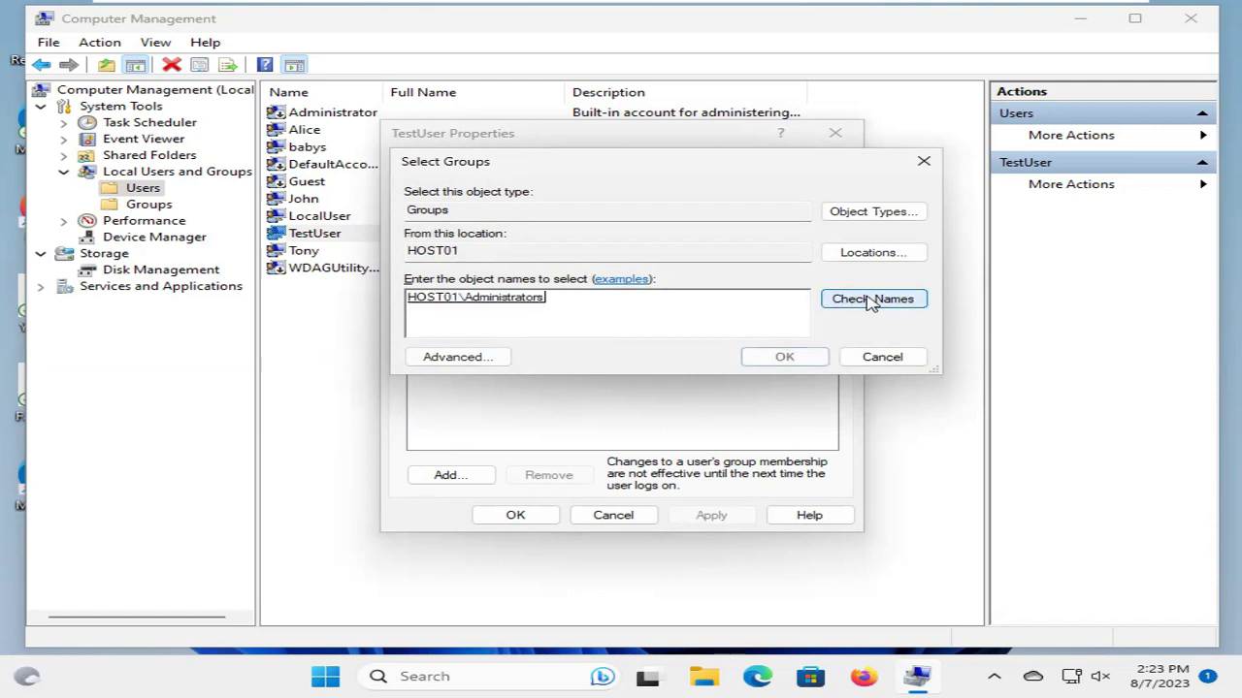
click(521, 317)
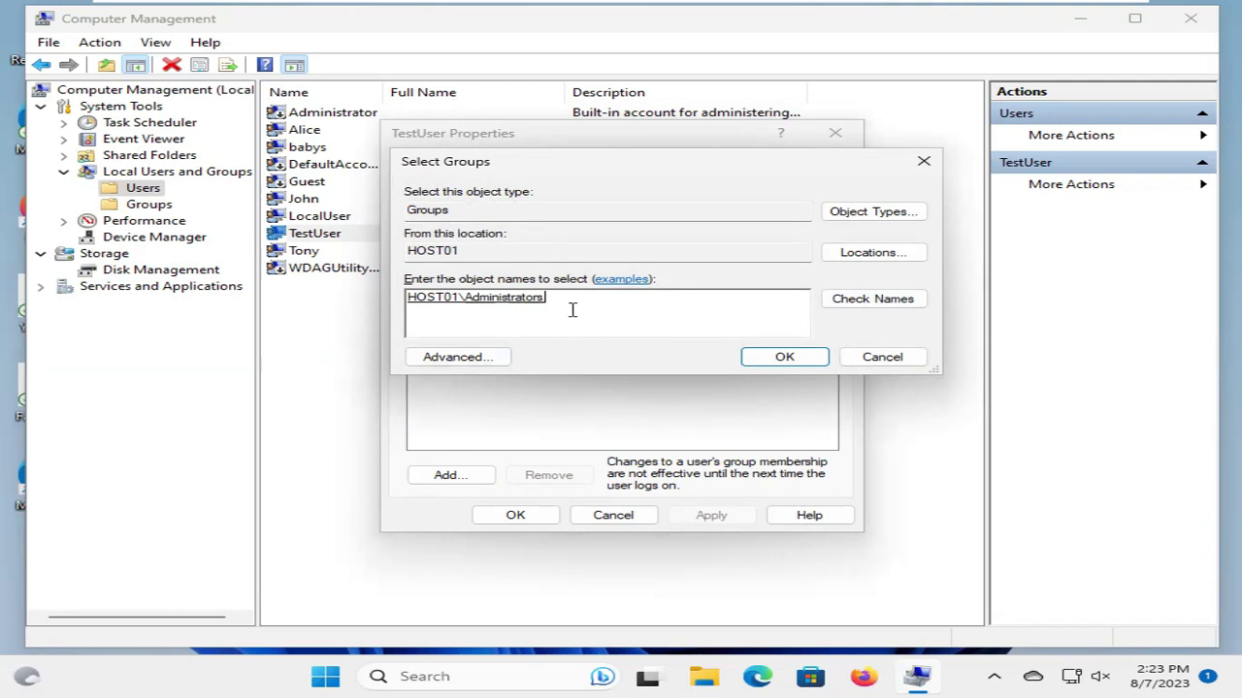
click(774, 362)
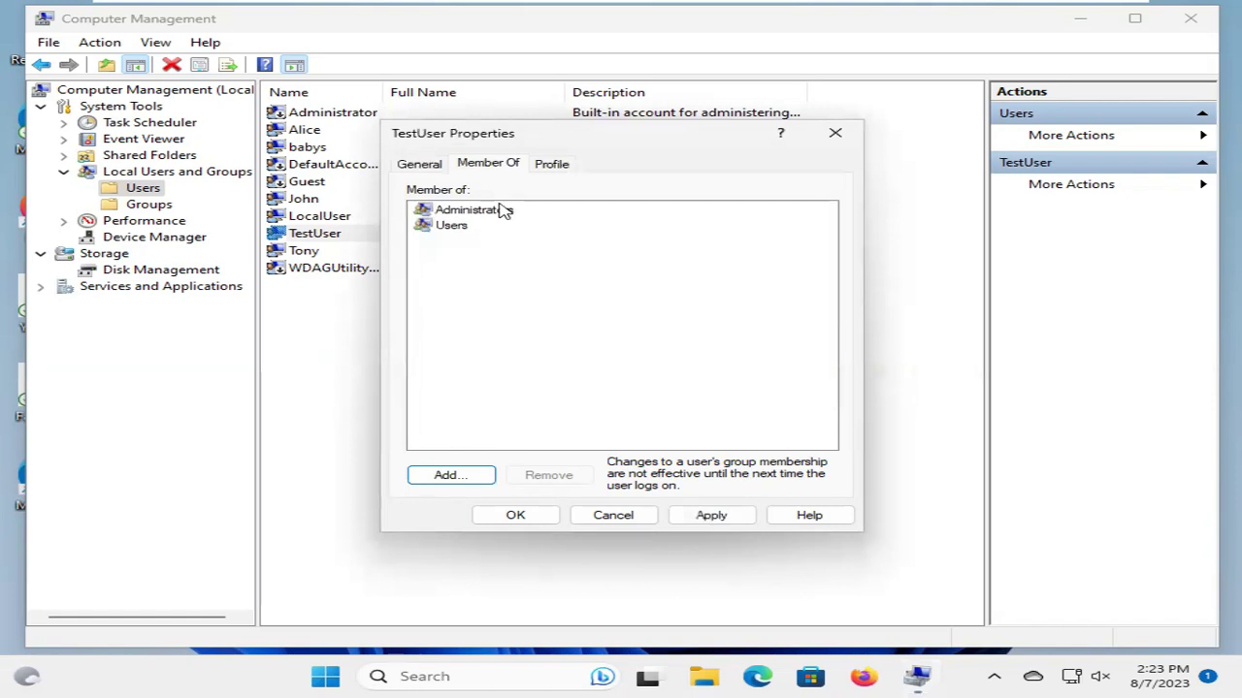
click(703, 522)
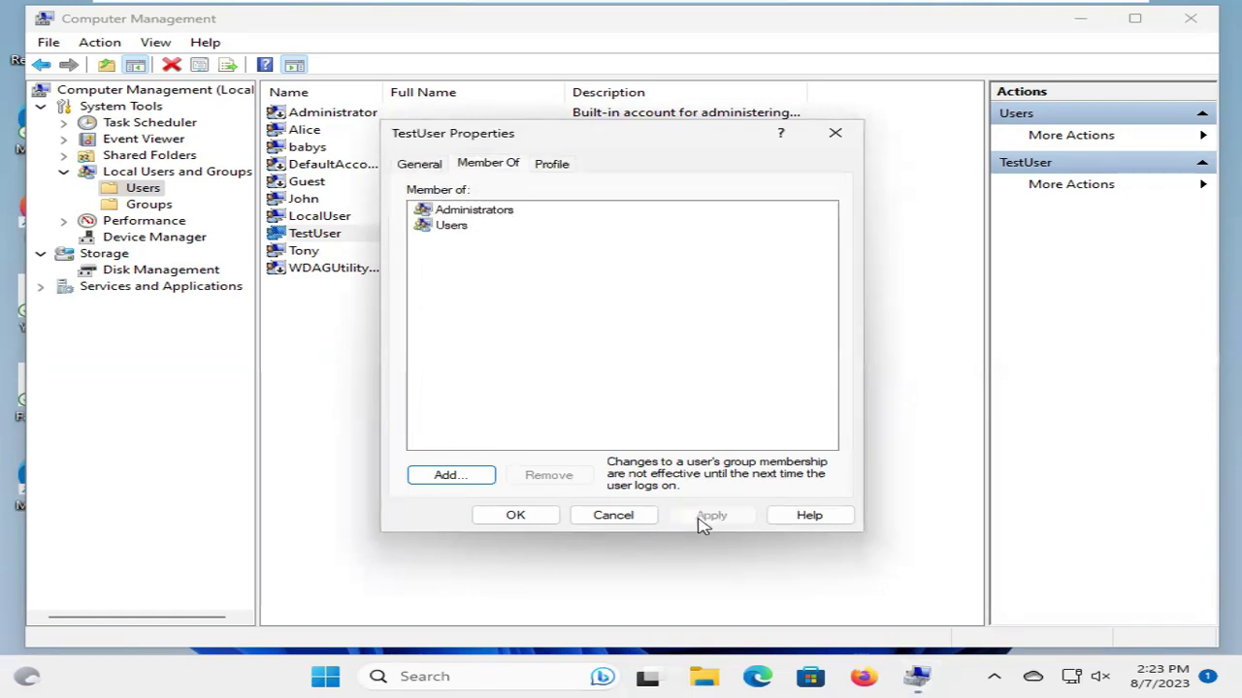
click(543, 517)
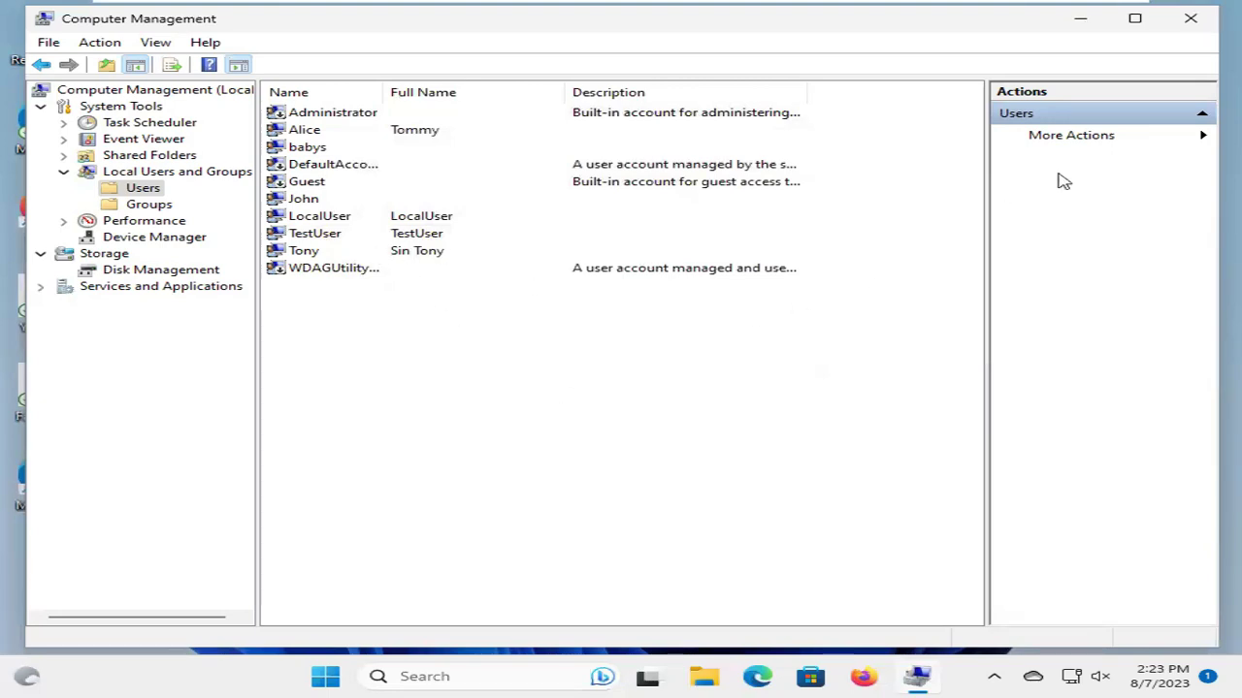
Close Computer Management and sign out of the babys account from the Start menu
click(1193, 27)
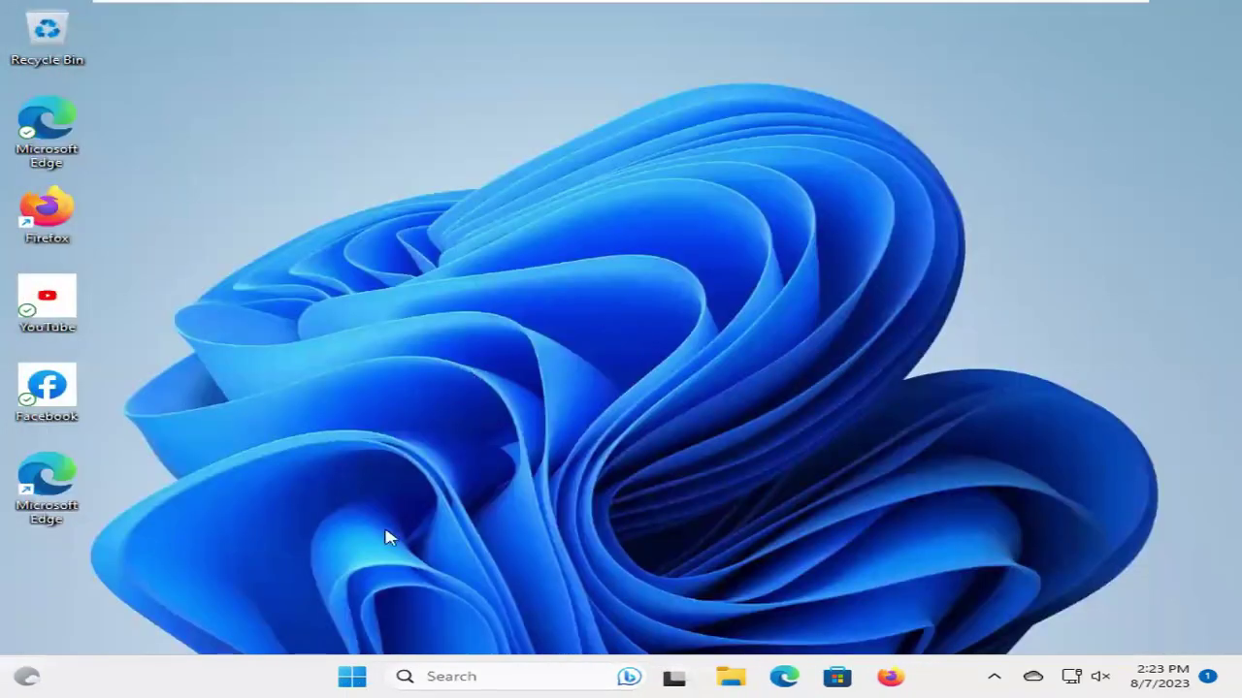
click(353, 679)
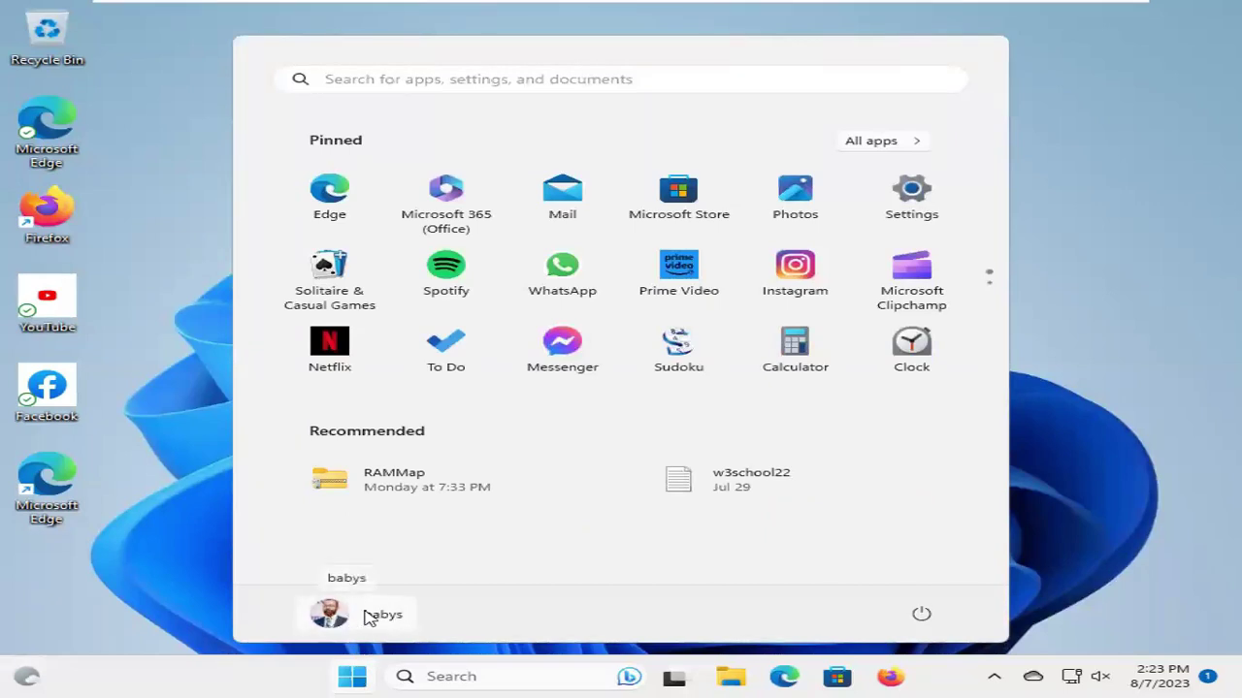
click(369, 617)
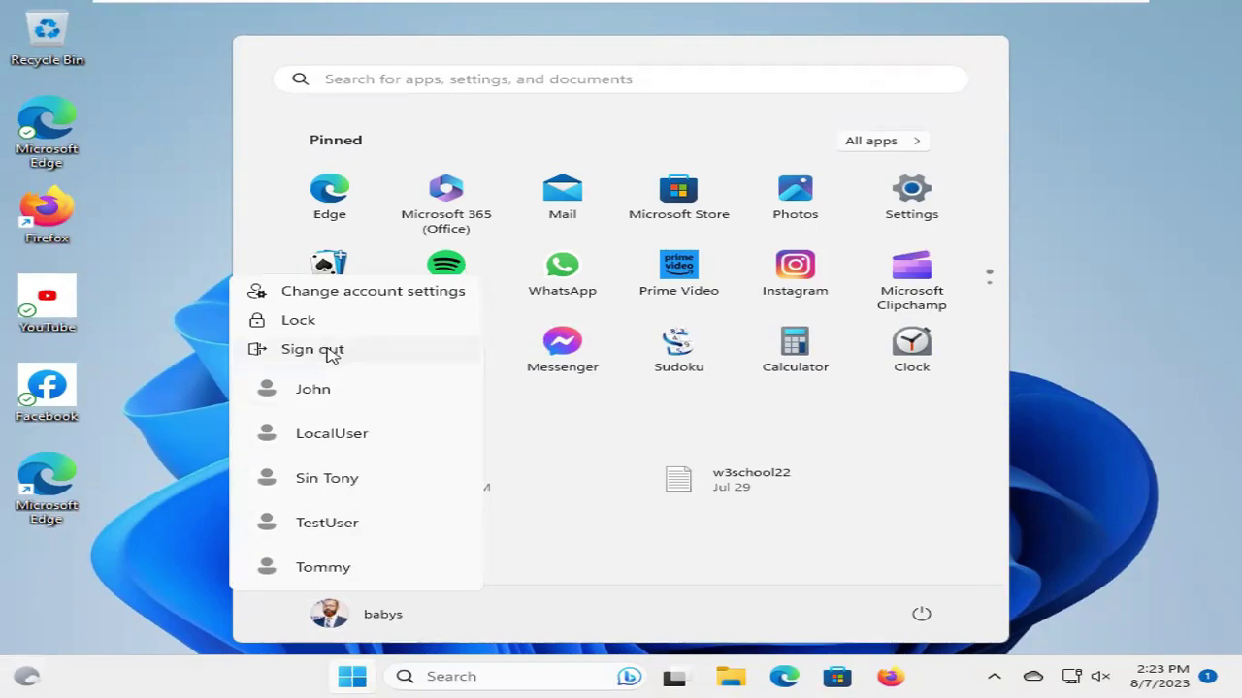
click(330, 351)
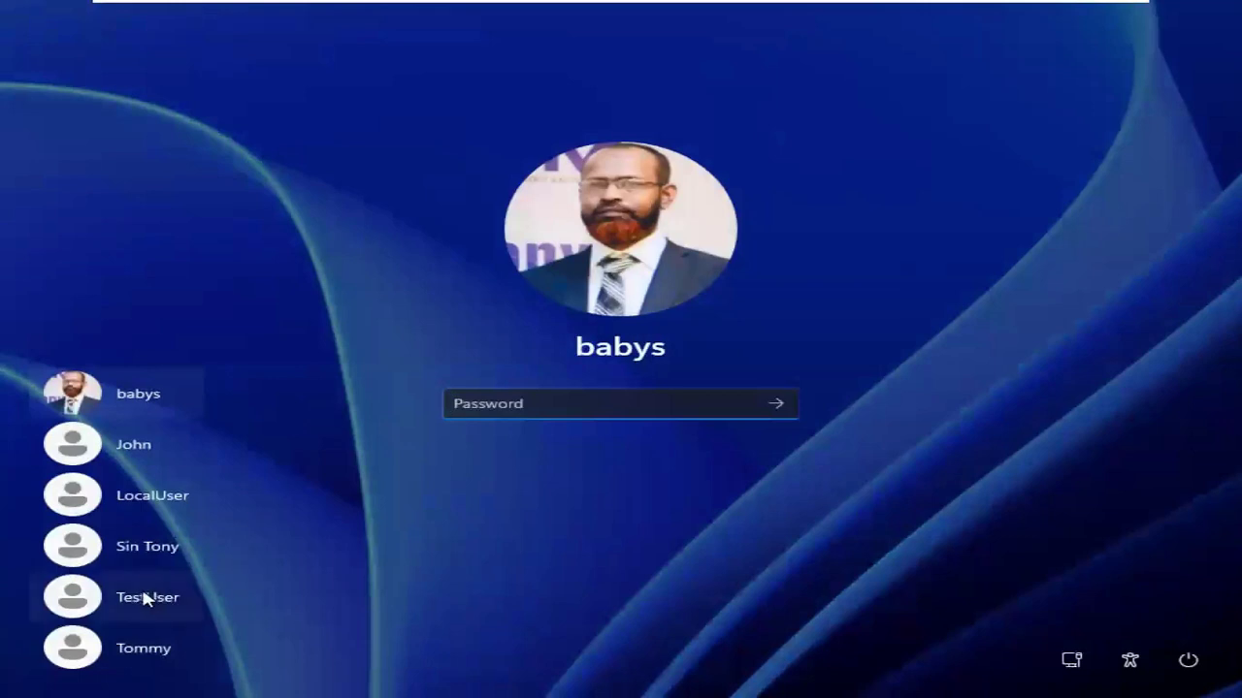
Sign in as TestUser with its password and bring up its Start menu
click(141, 587)
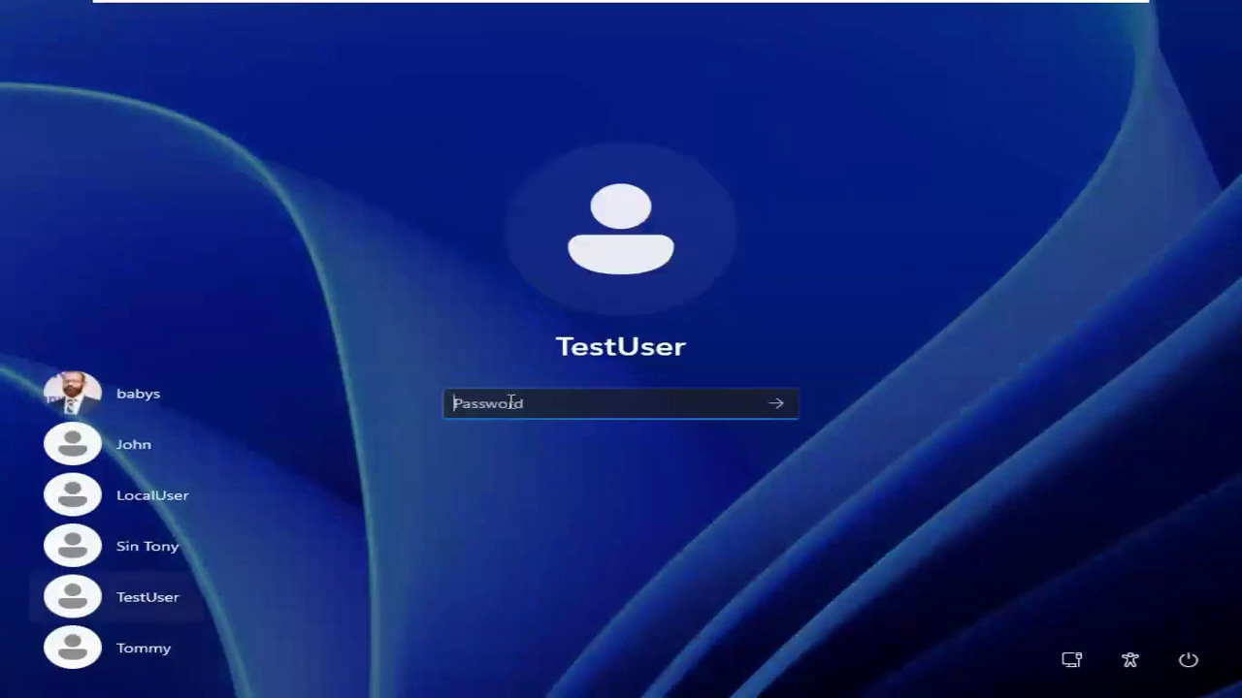
text(password123)
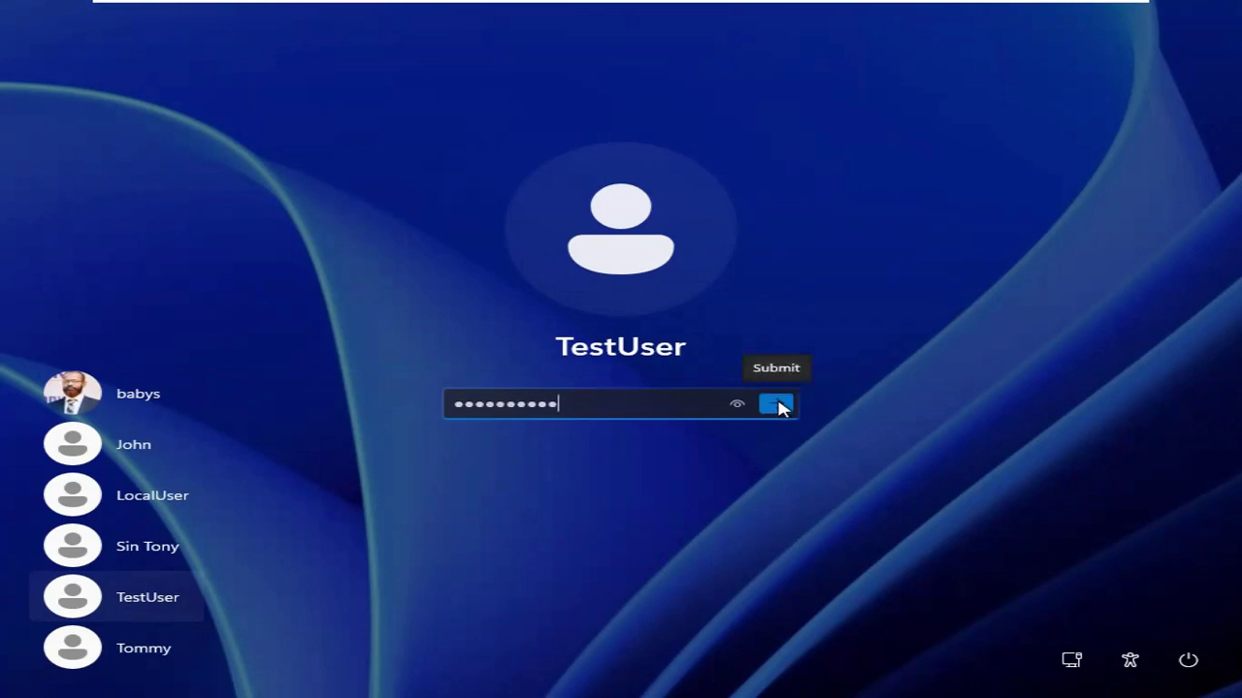
click(779, 407)
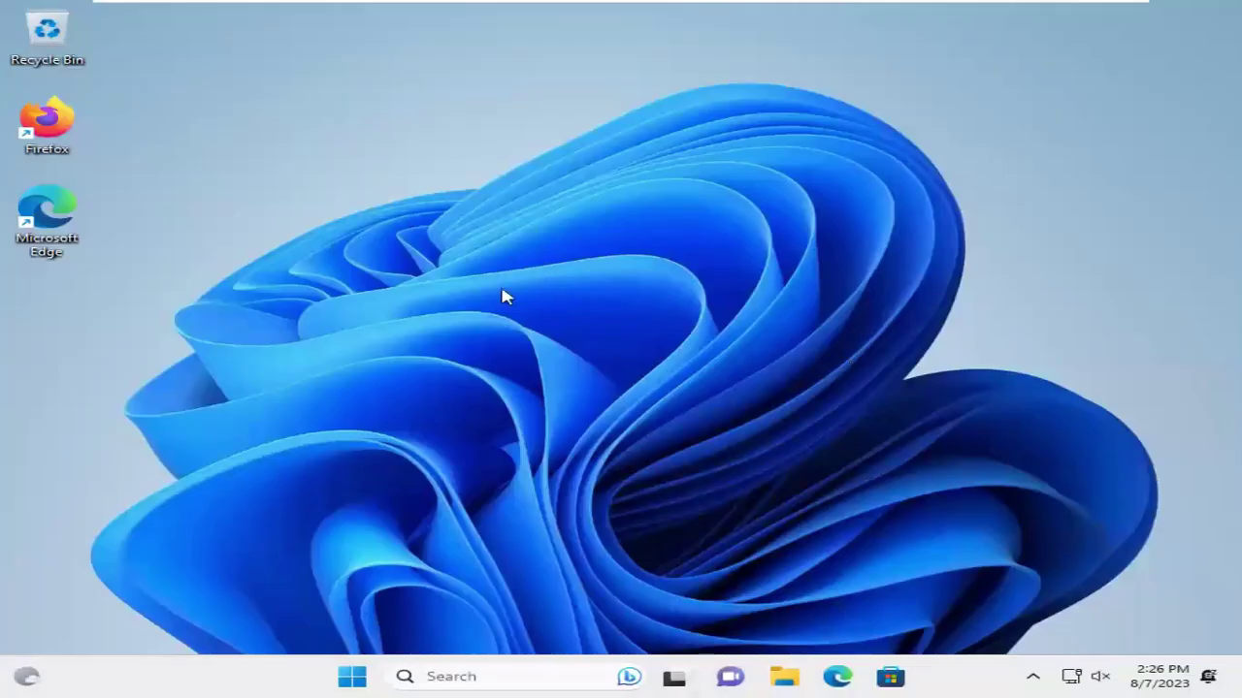
key(super)
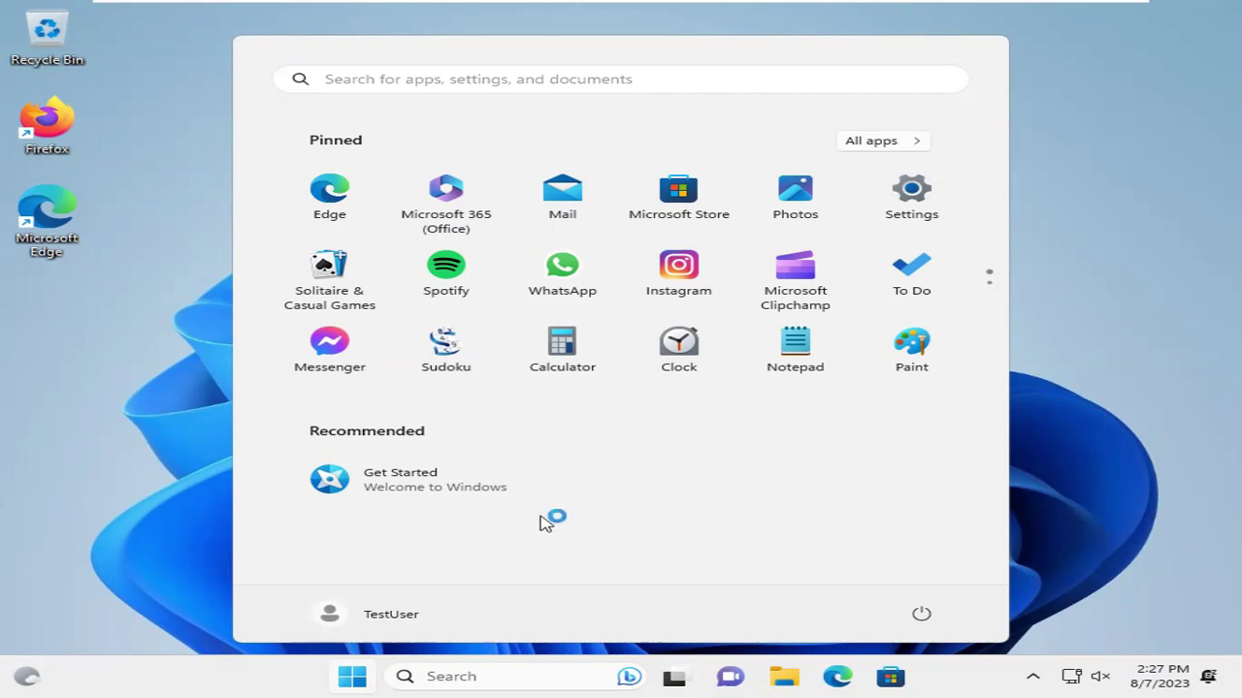
Search Start for cmd and run Command Prompt as administrator, approving the UAC prompt
click(1074, 263)
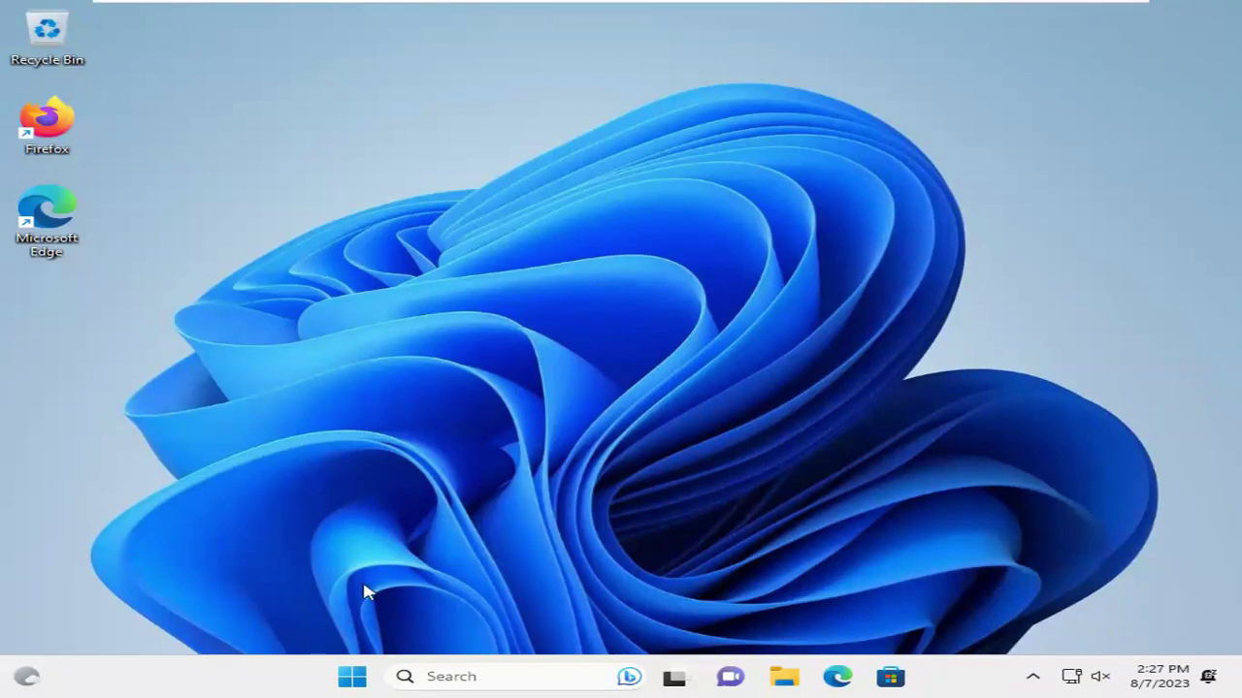
click(354, 679)
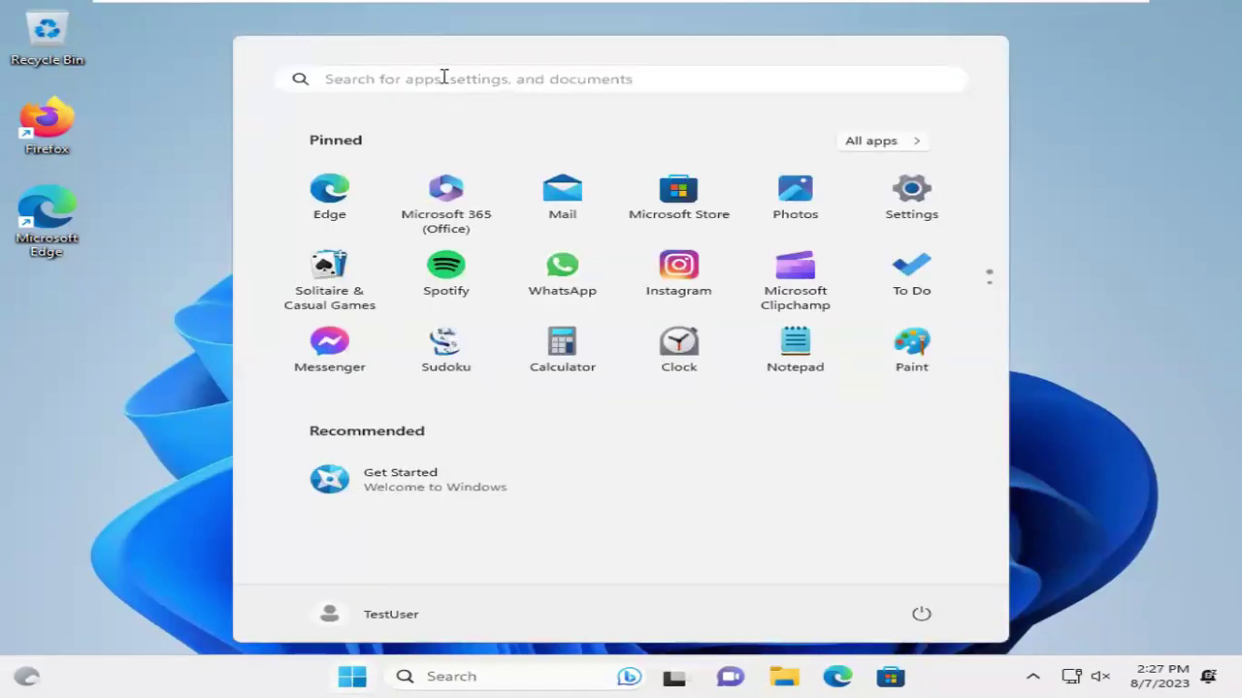
click(444, 78)
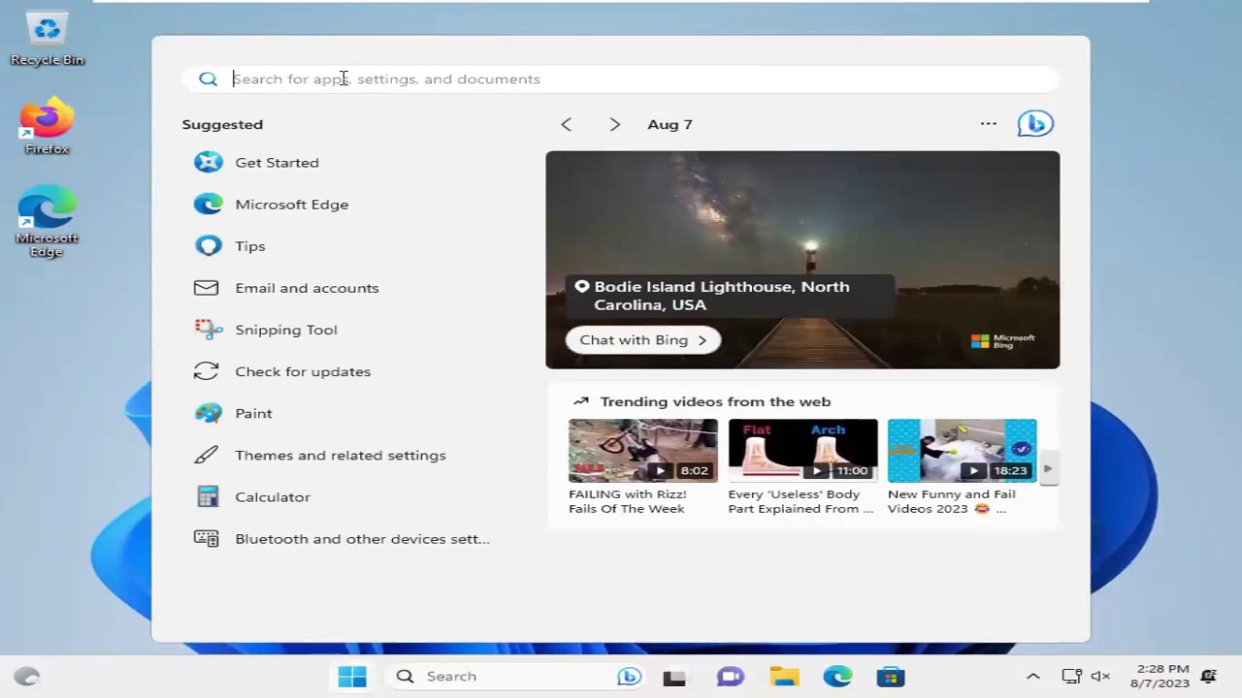
text(cmd)
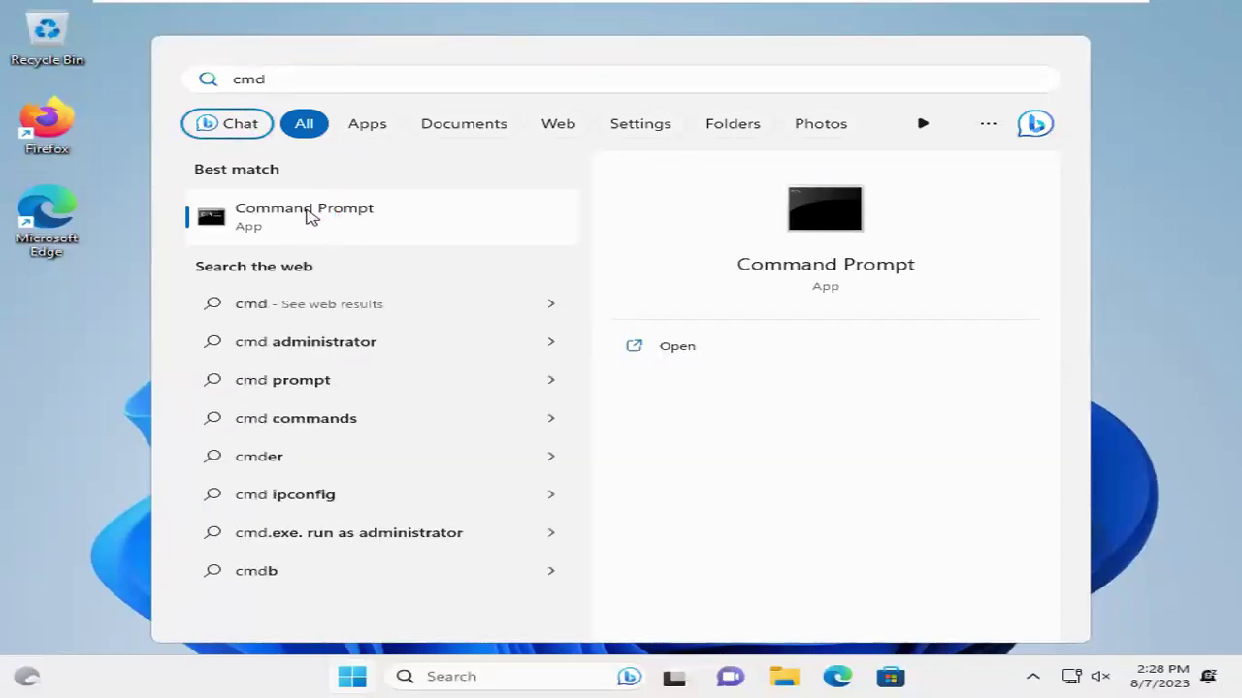
right_click(307, 213)
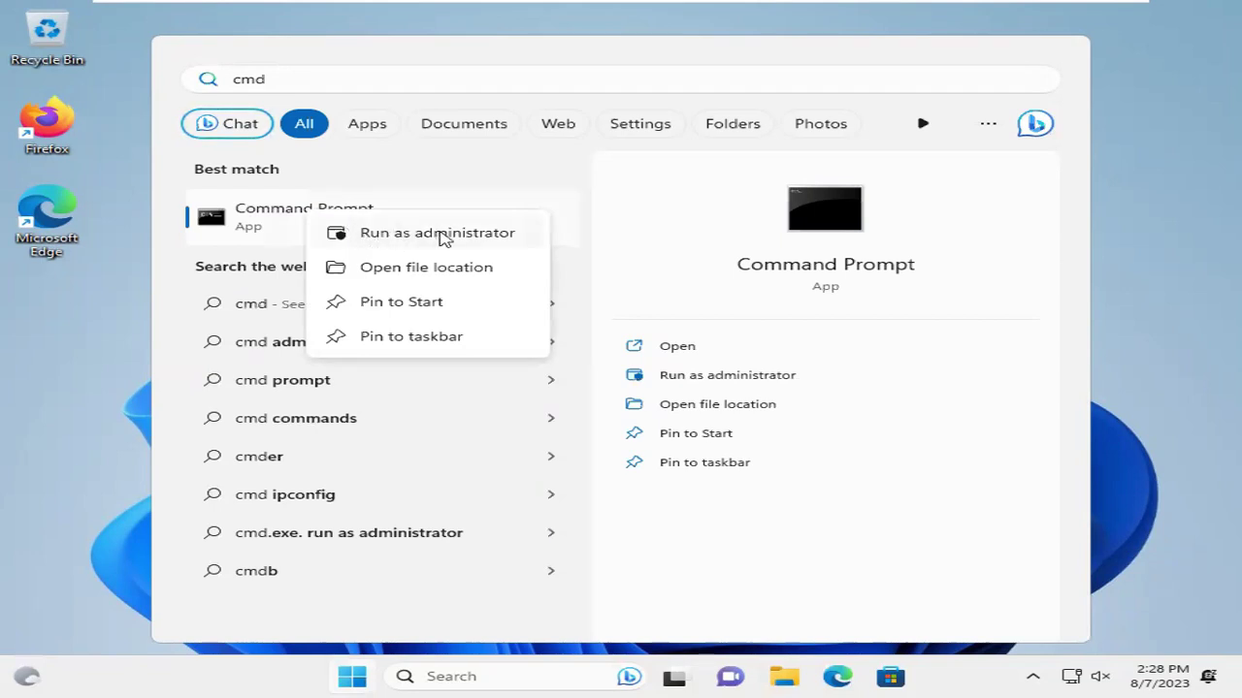
click(442, 234)
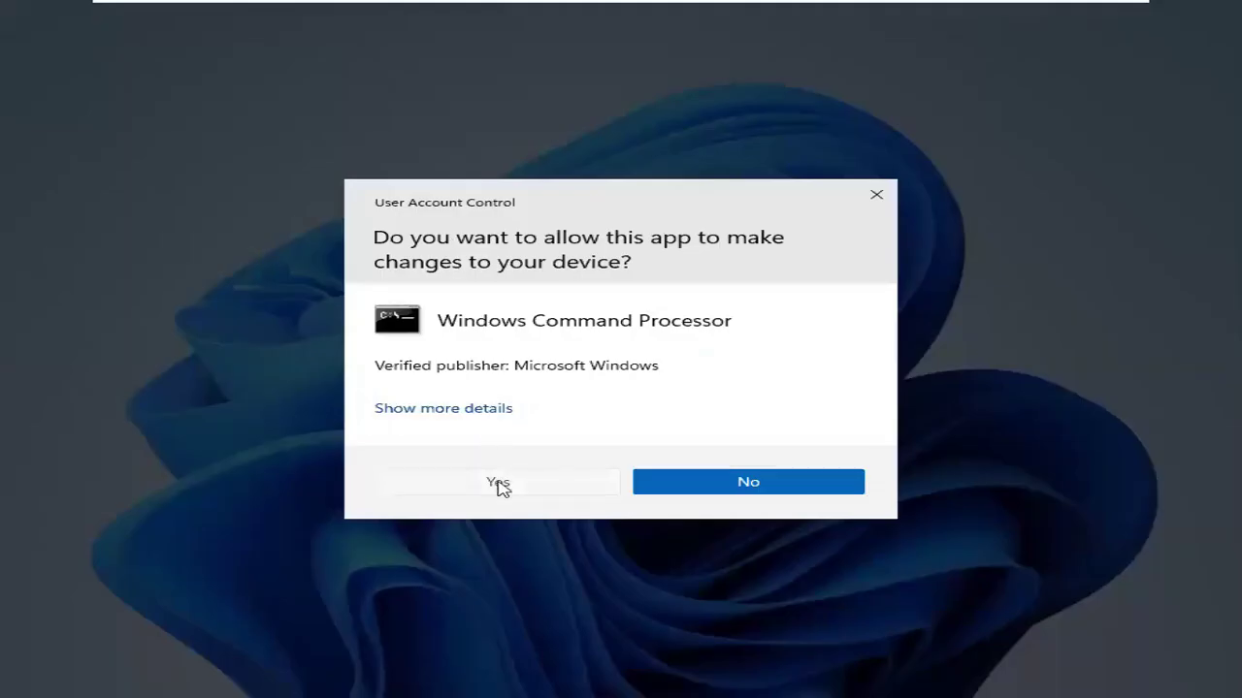
click(498, 478)
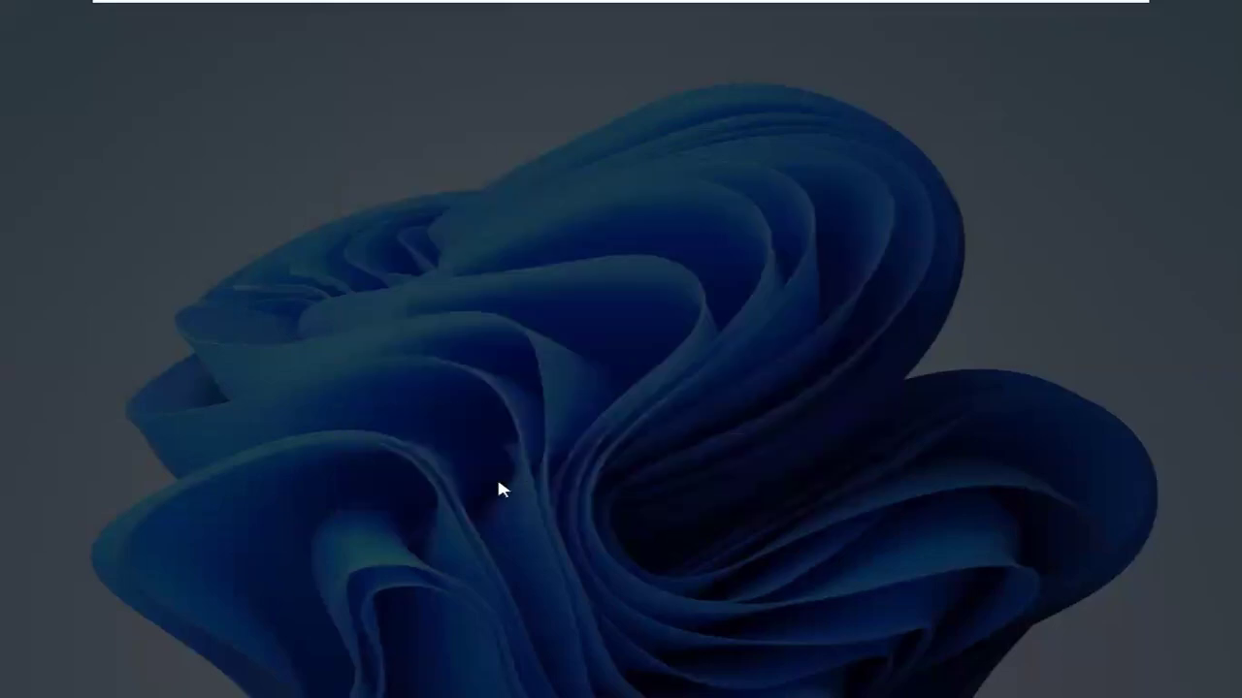
drag(535, 130, 679, 150)
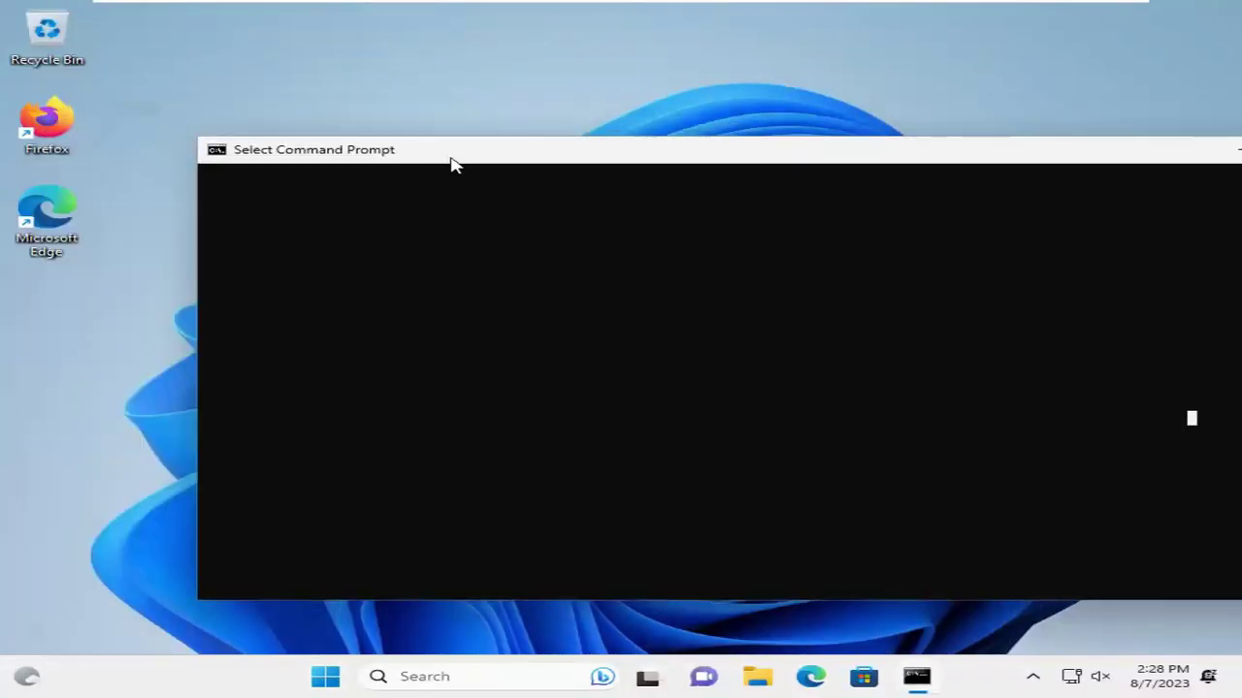
Set the Command Prompt font size to 24 in its Properties Font tab
drag(454, 164, 373, 111)
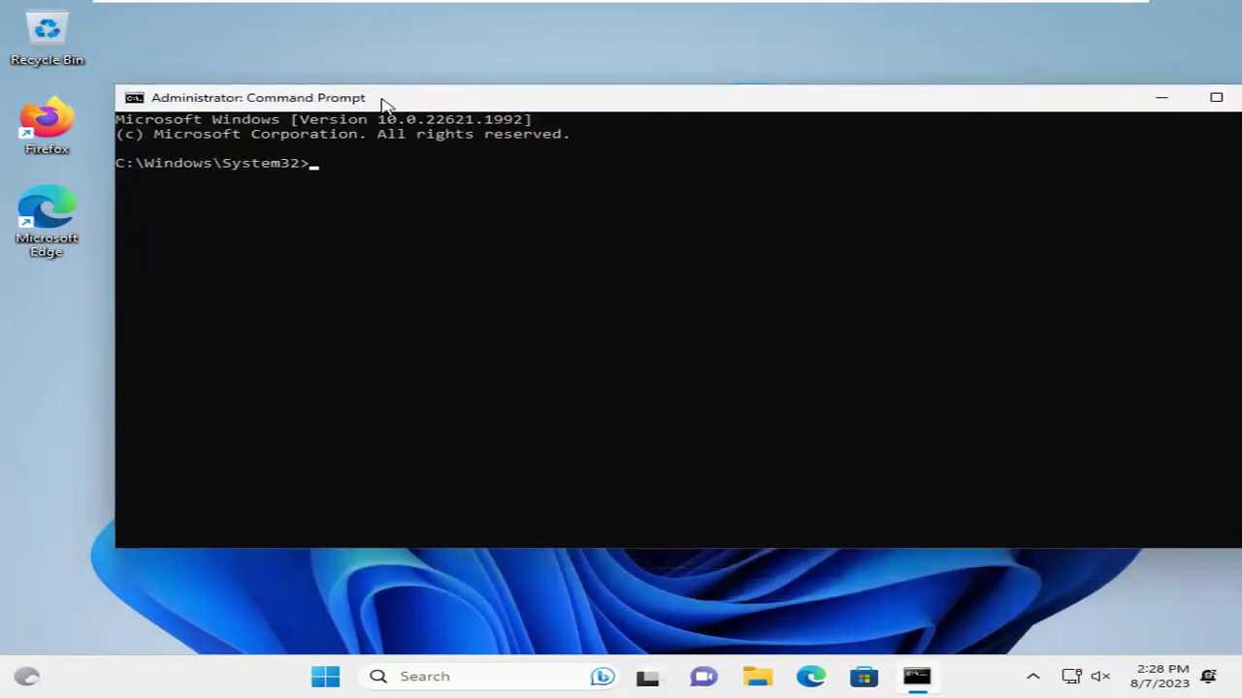
right_click(383, 105)
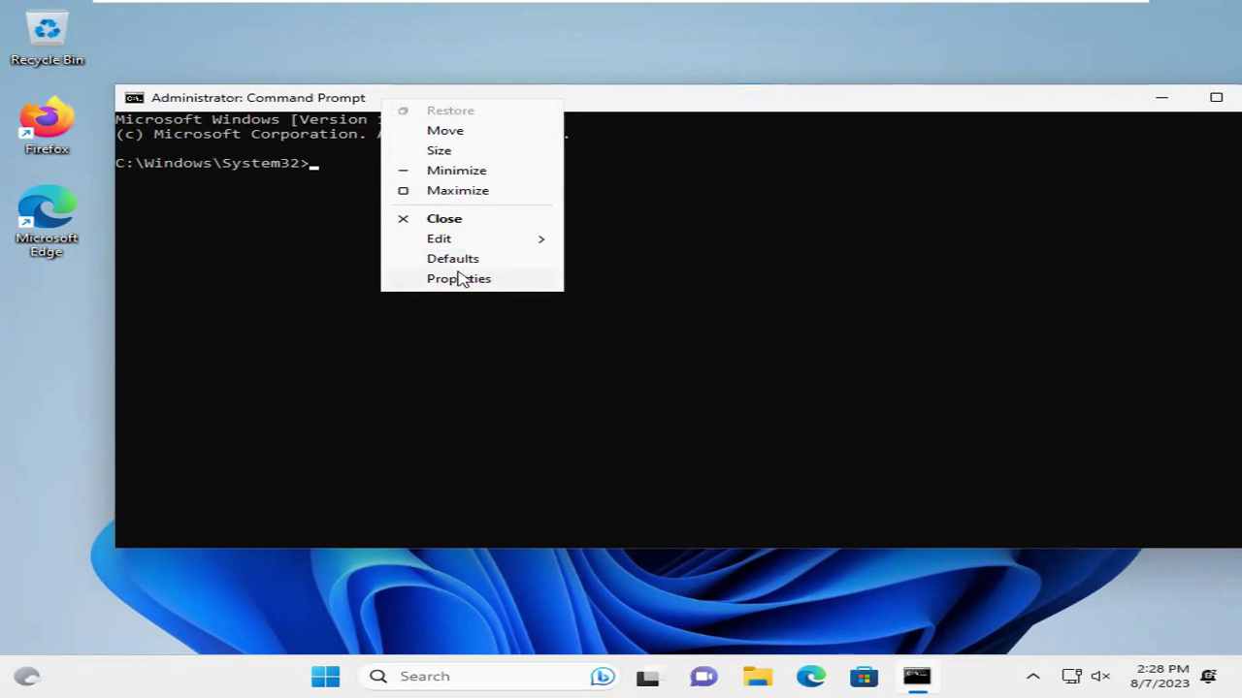
click(459, 280)
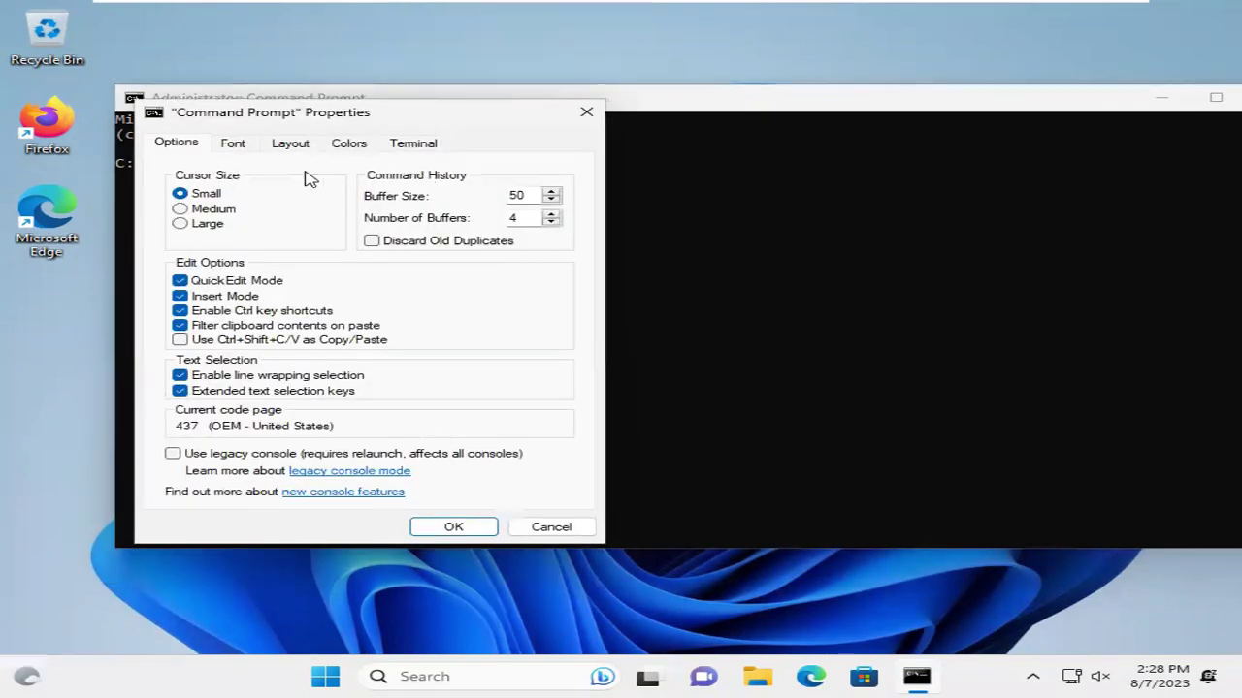
click(247, 142)
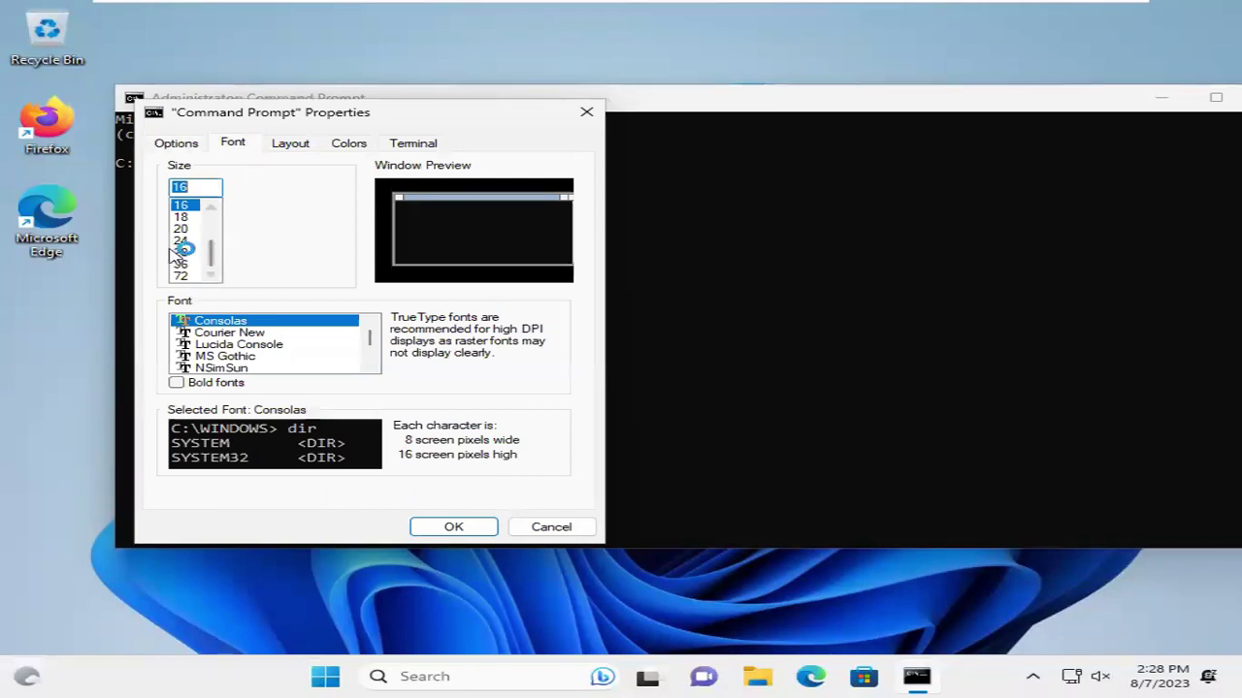
click(180, 241)
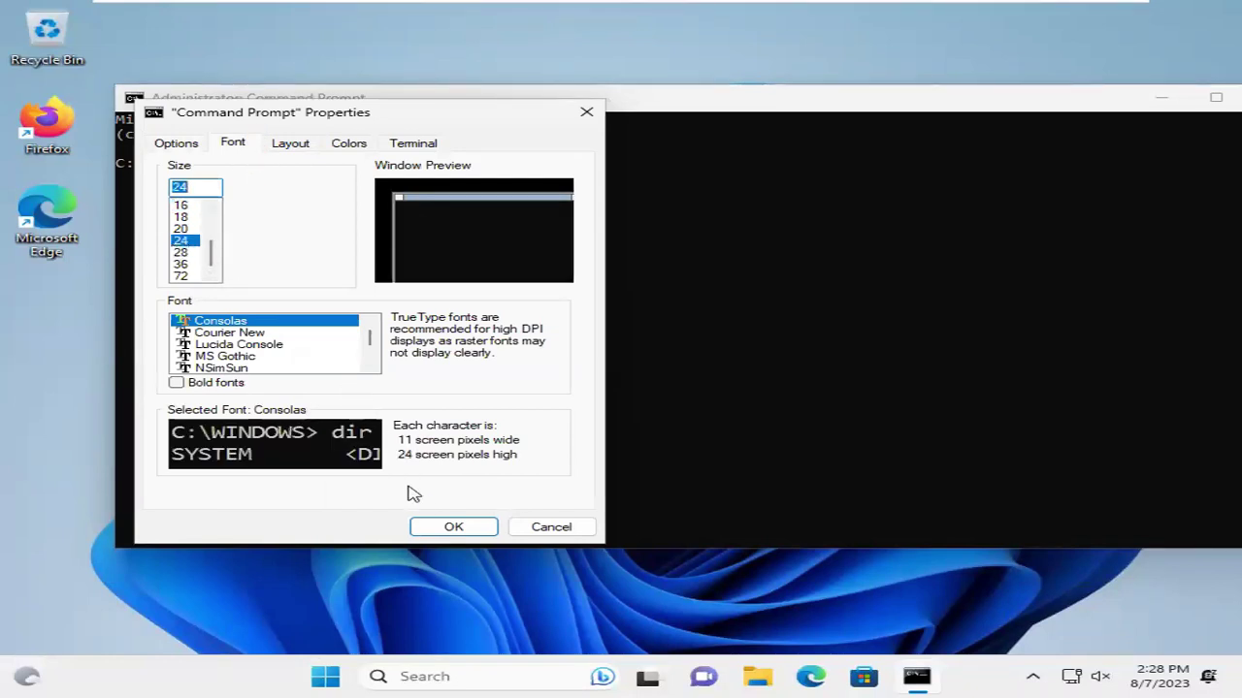
click(443, 527)
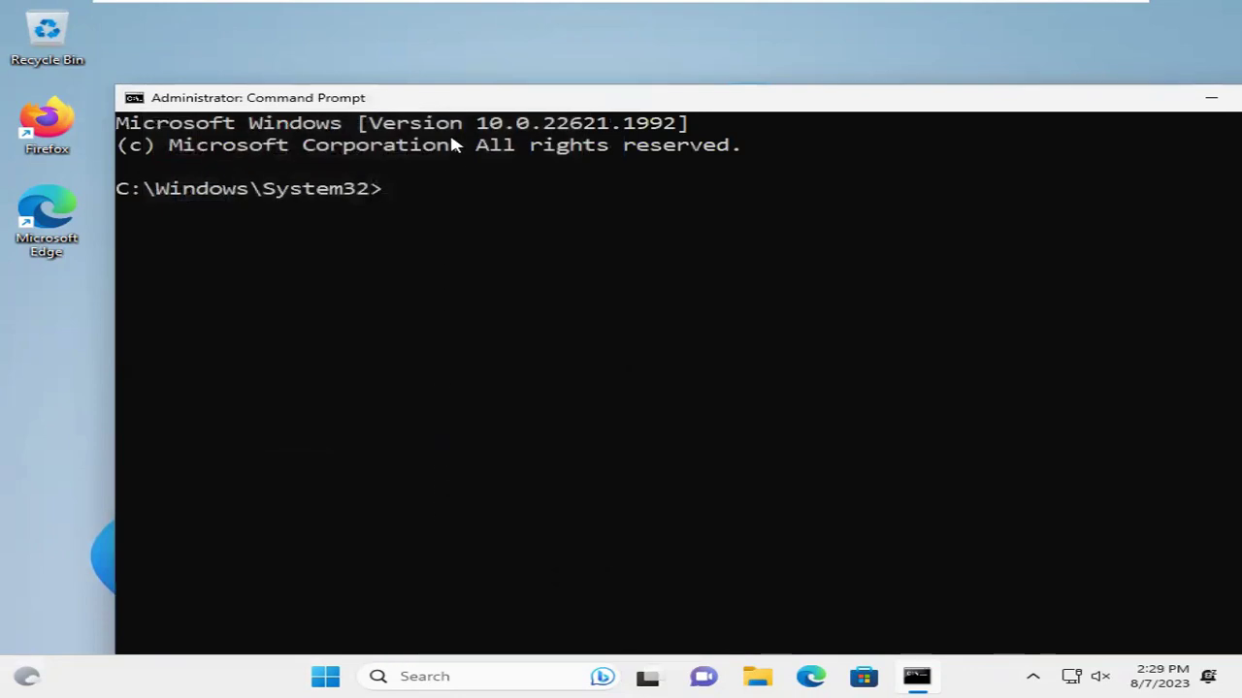
Run 'wmic useraccount get name,SID' to list every account's SID
drag(456, 97, 408, 87)
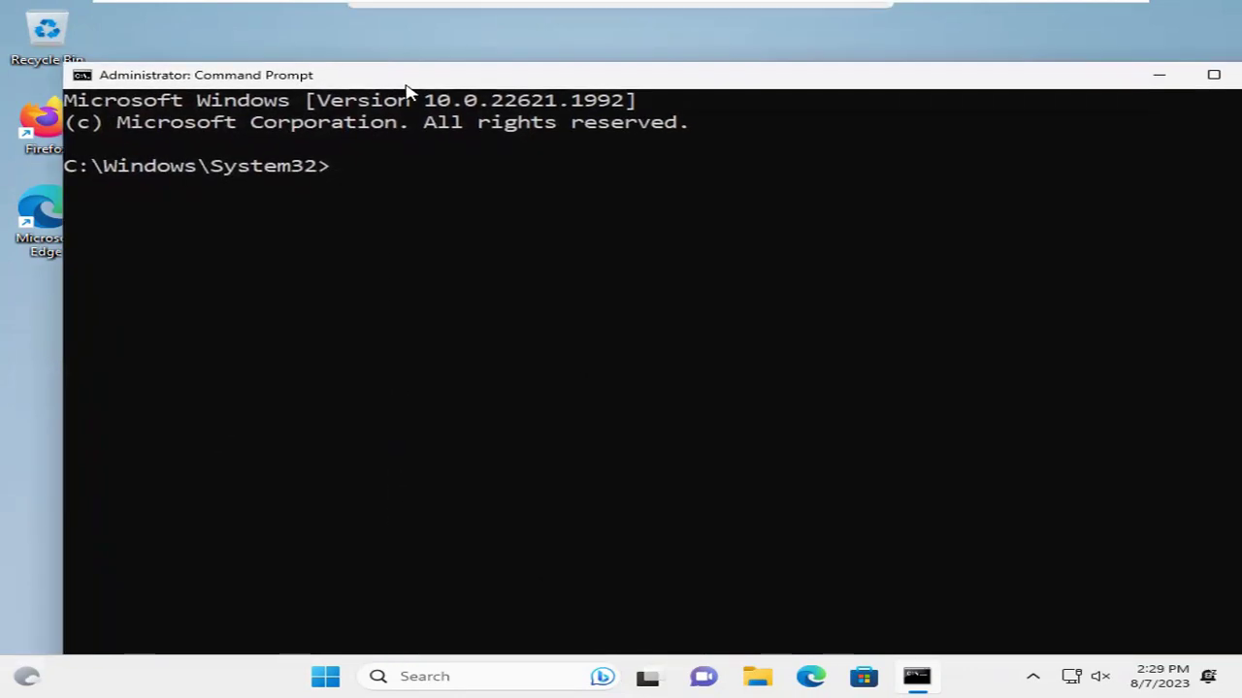
text(w)
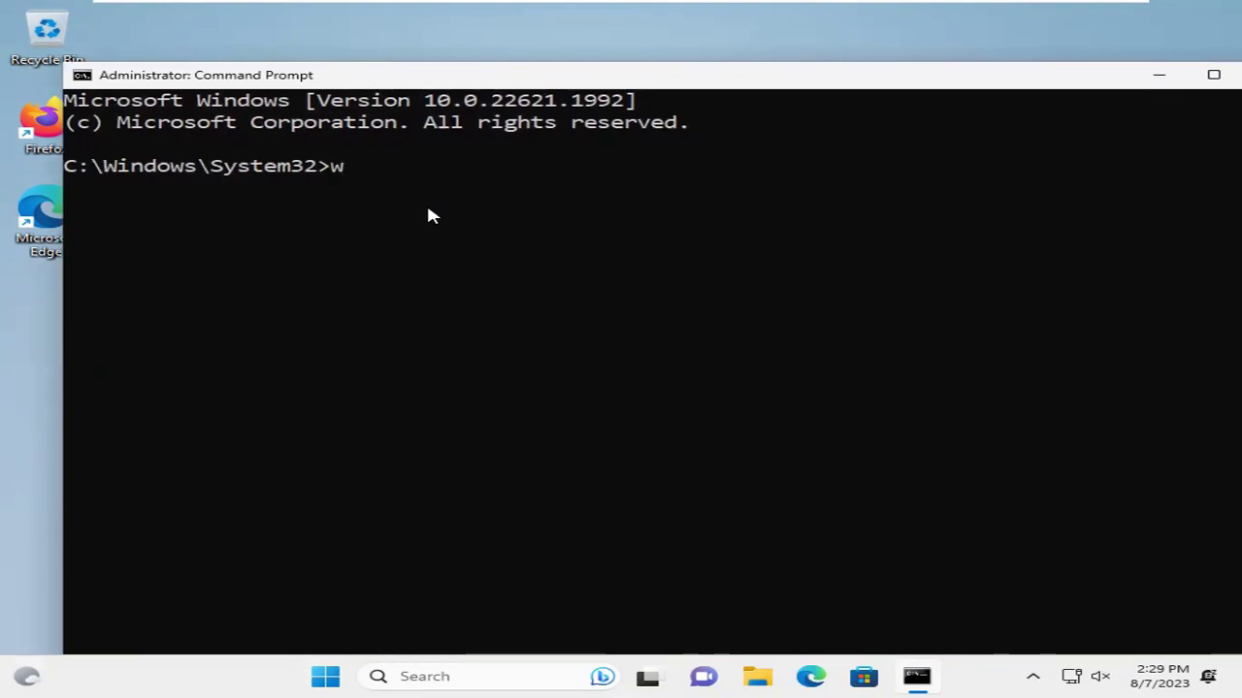
text(mic)
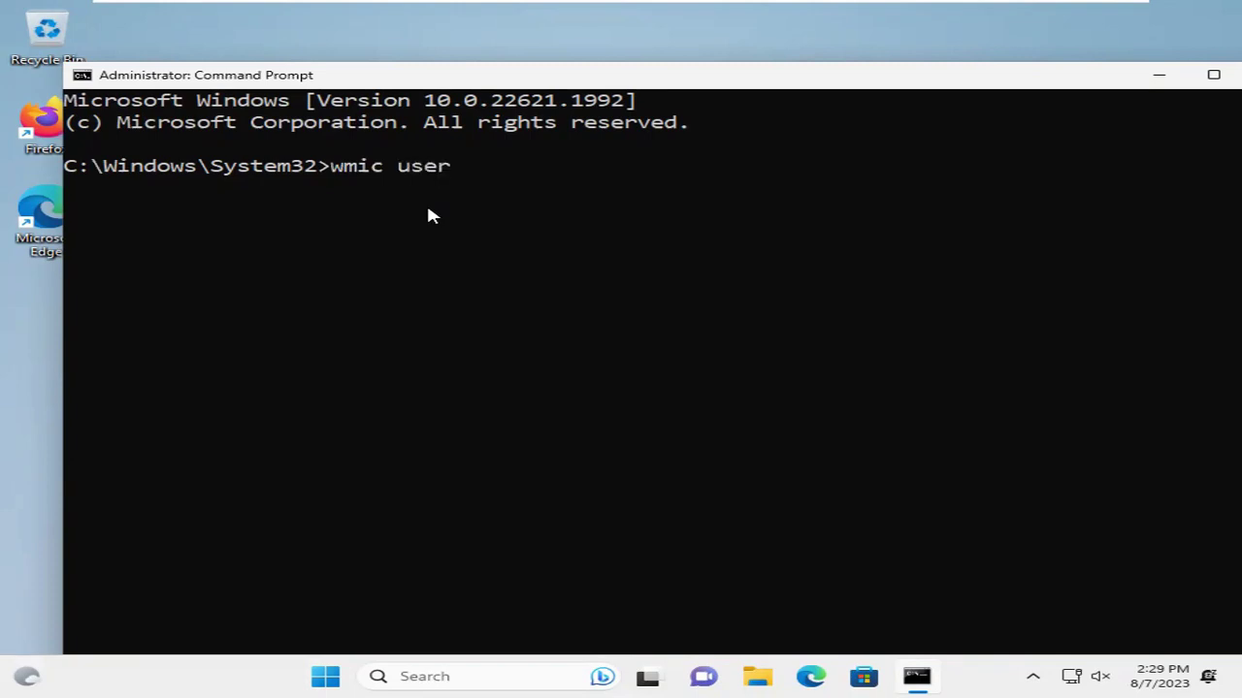
text( useraccount g)
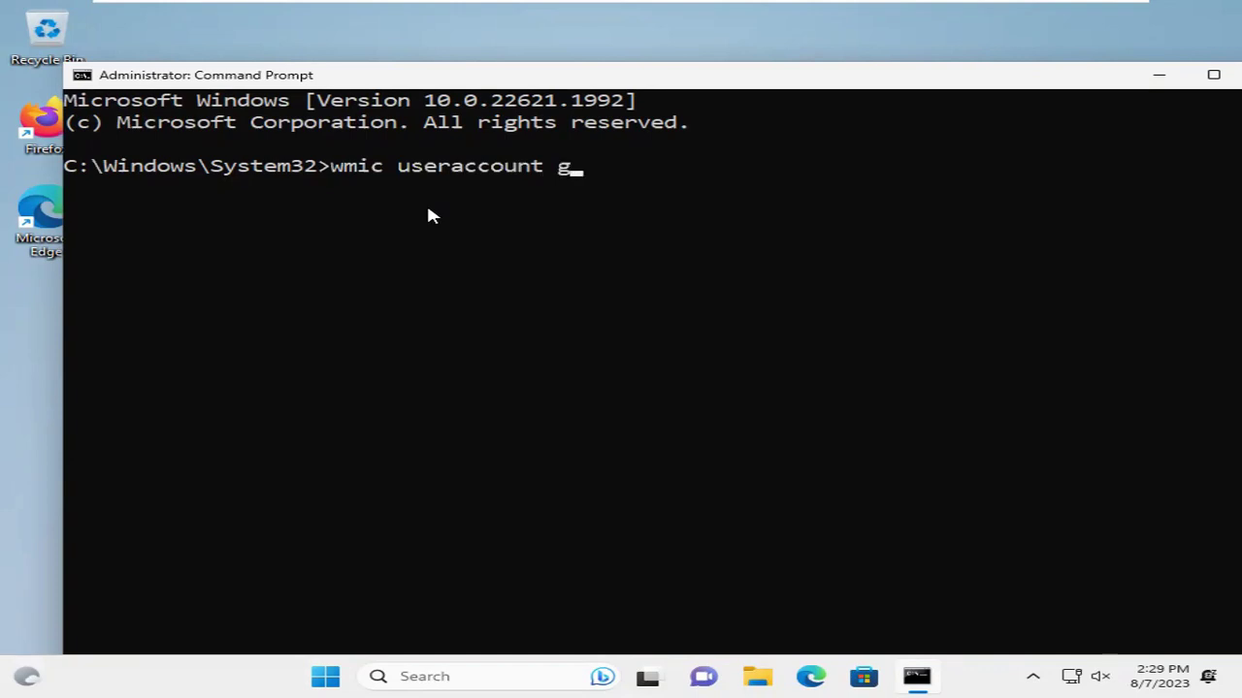
text(et name)
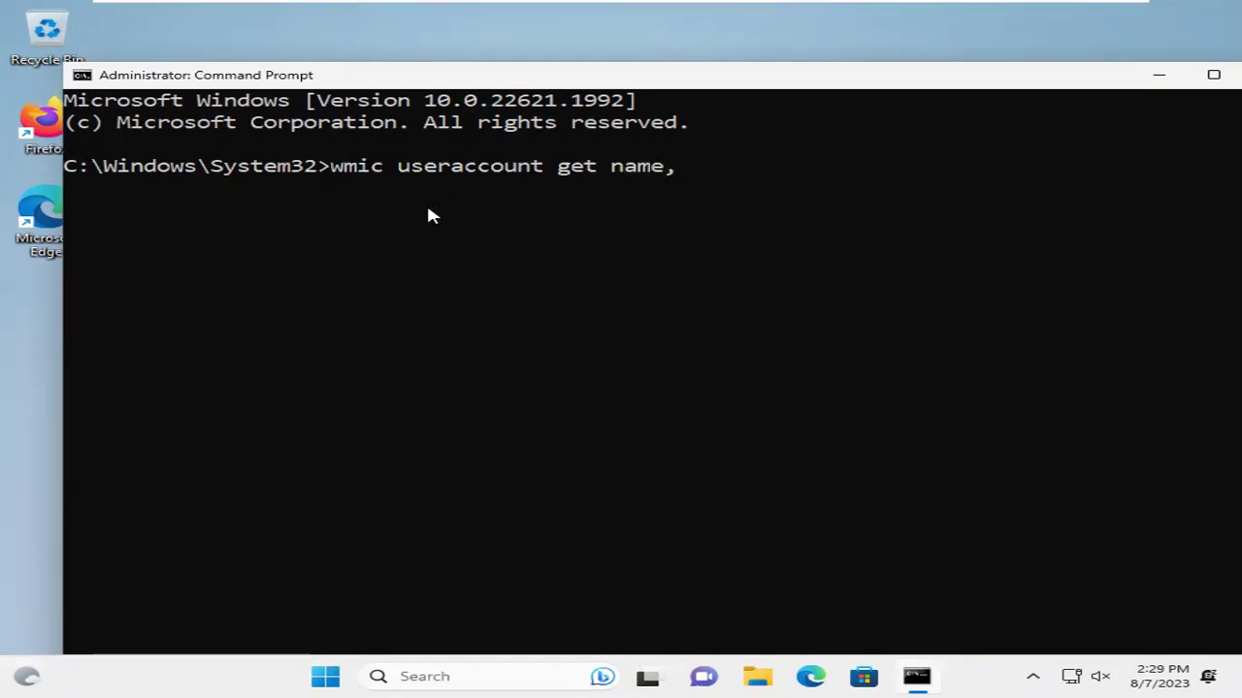
text(,SID)
key(Return)
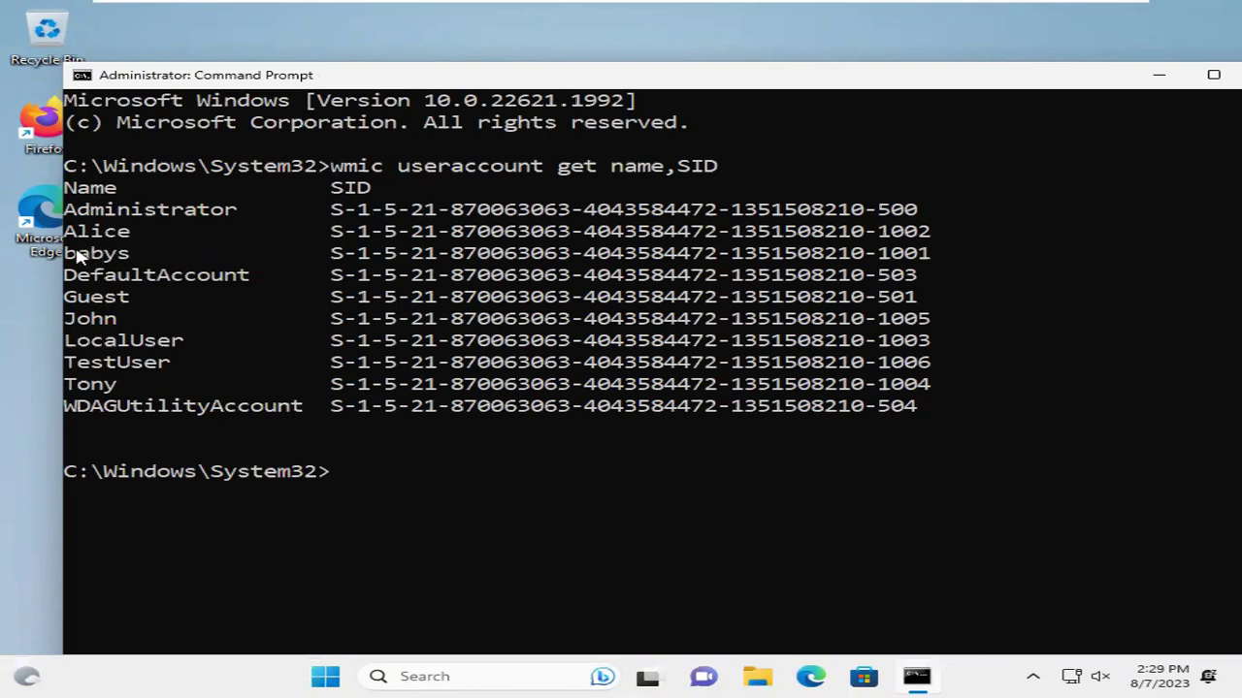
Highlight the babys row with its SID ending in -1001, then minimize the console
drag(64, 253, 124, 255)
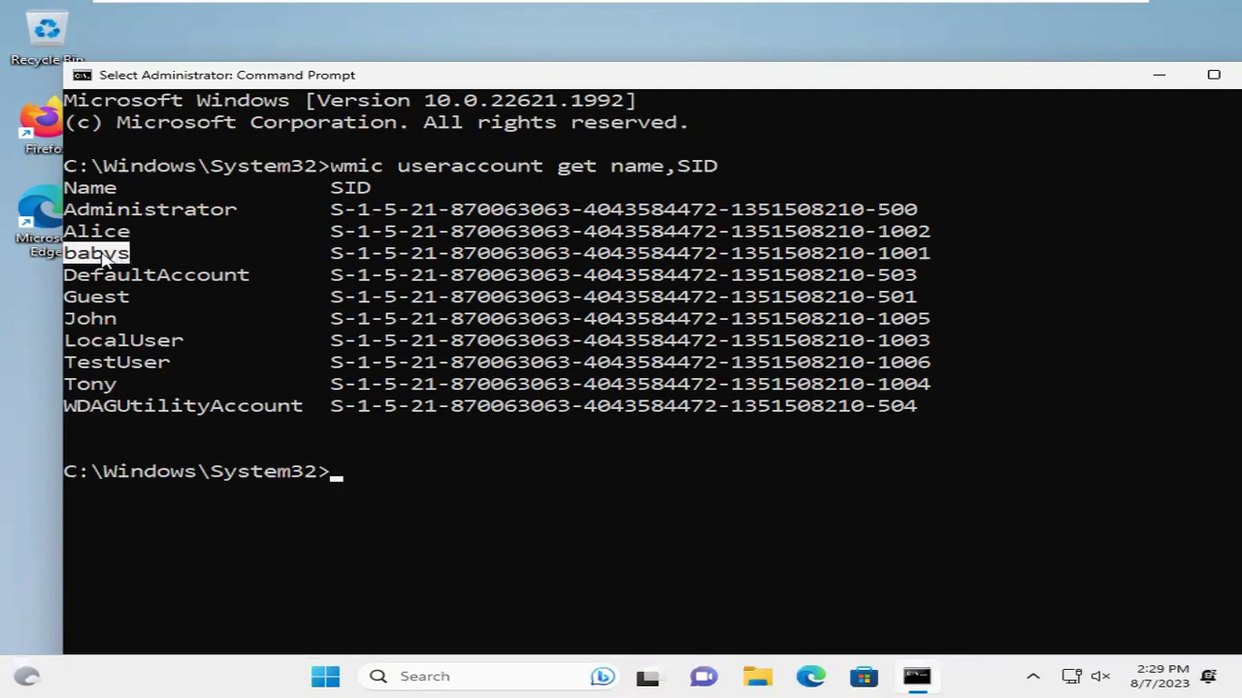
drag(66, 255, 926, 257)
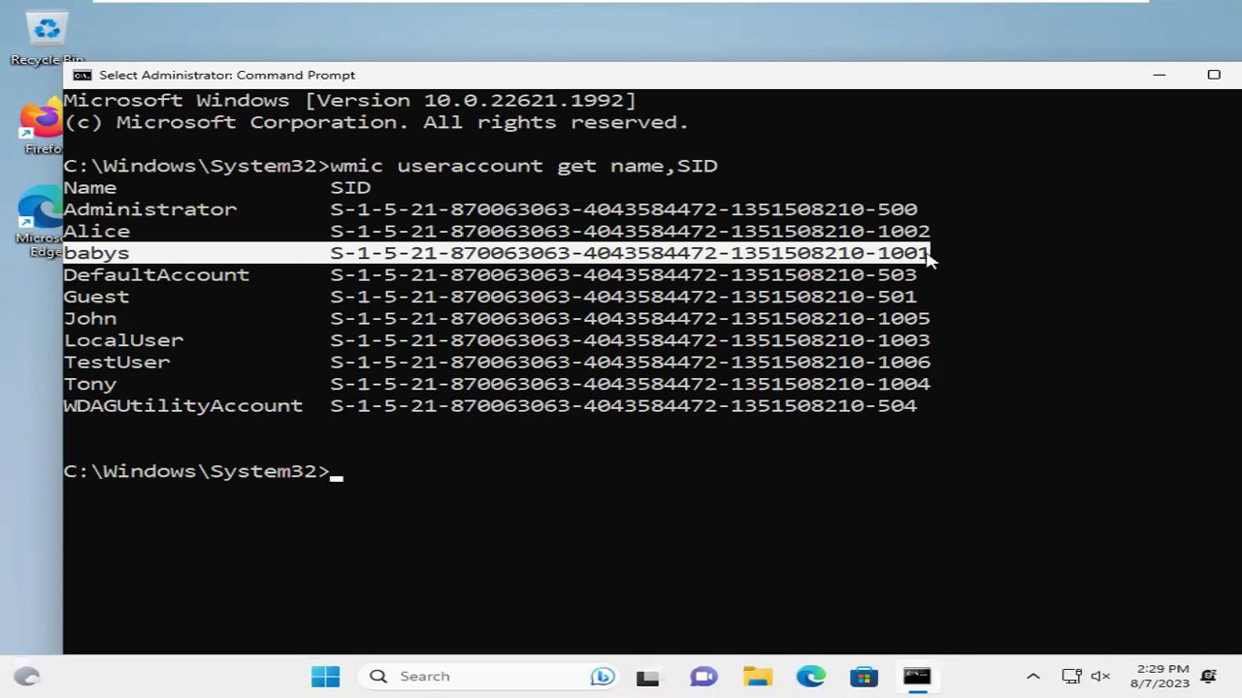
click(713, 275)
drag(784, 85, 689, 82)
click(1067, 74)
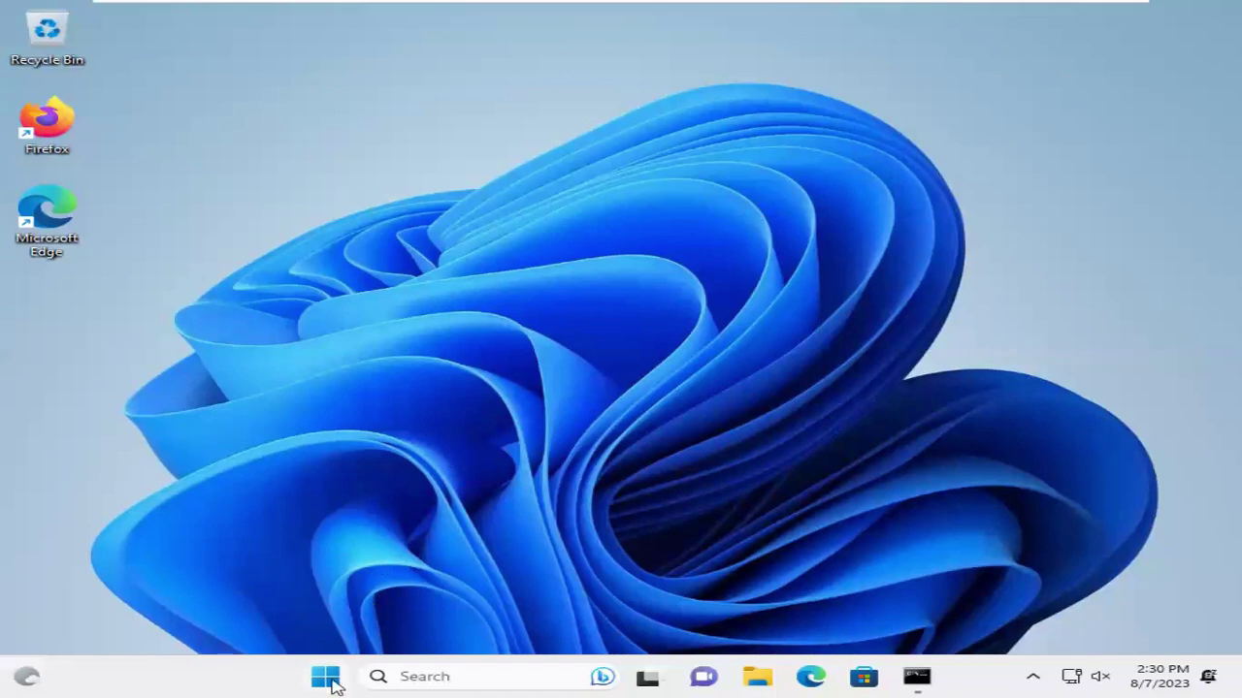
Search for regedit and launch Registry Editor as administrator, approving the prompt
click(327, 680)
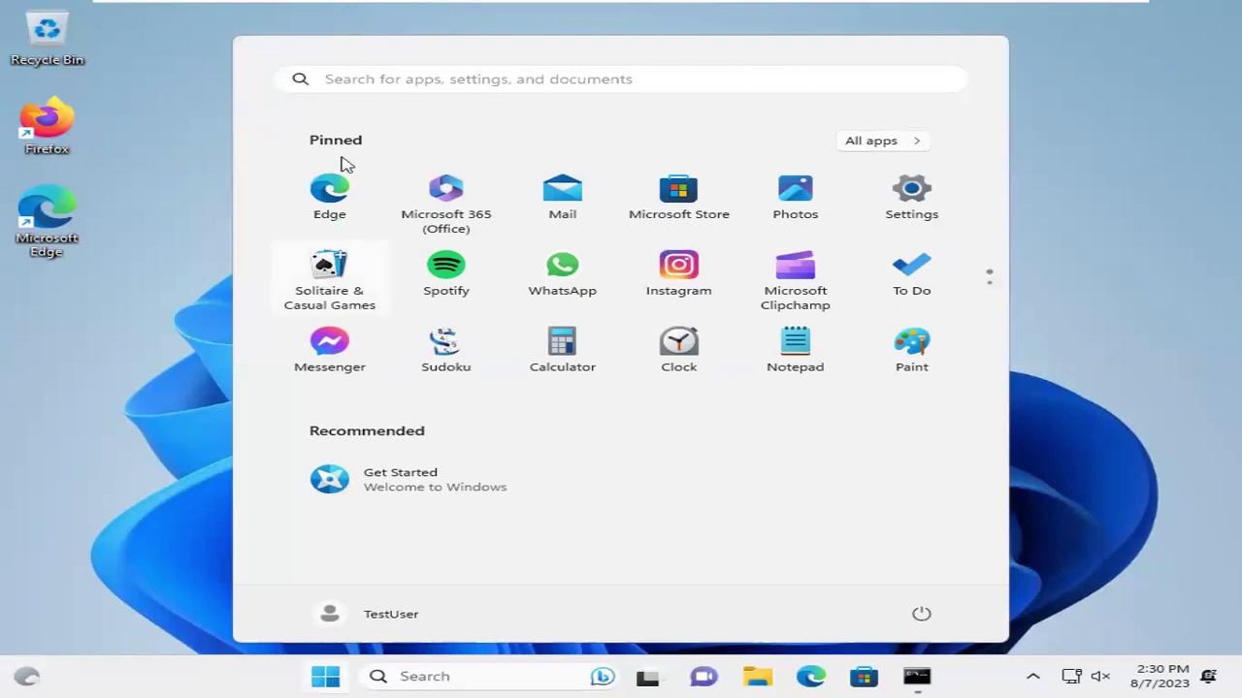
click(395, 78)
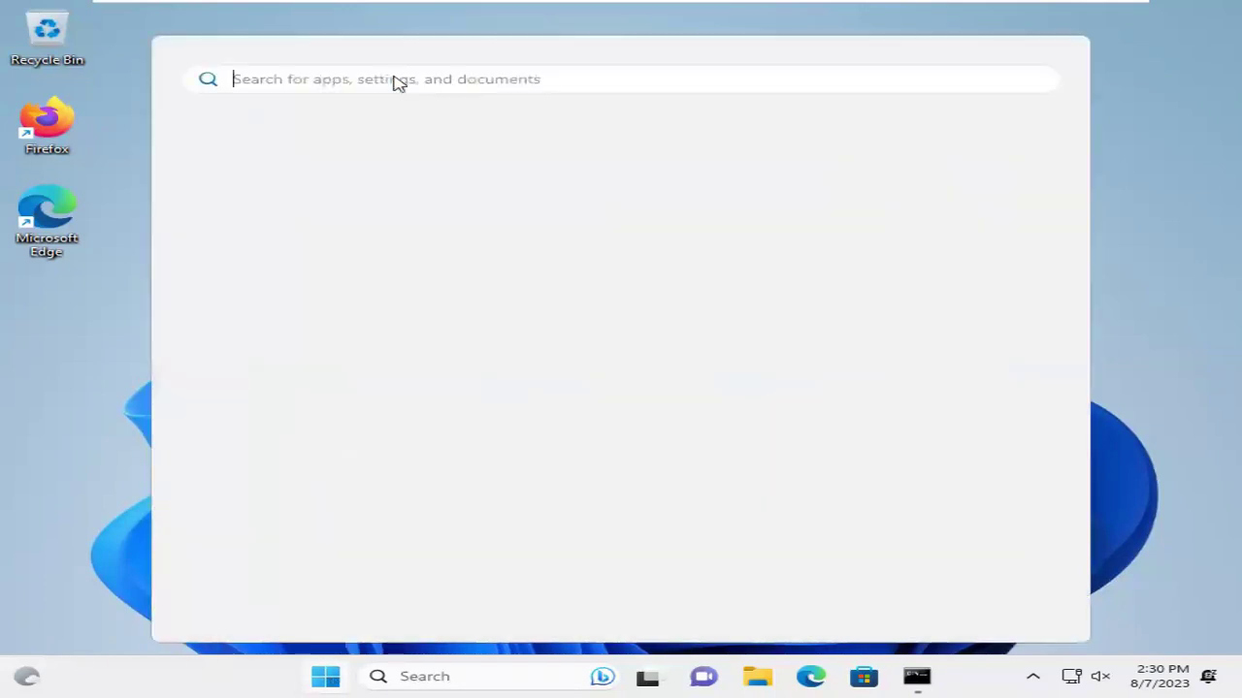
text(re)
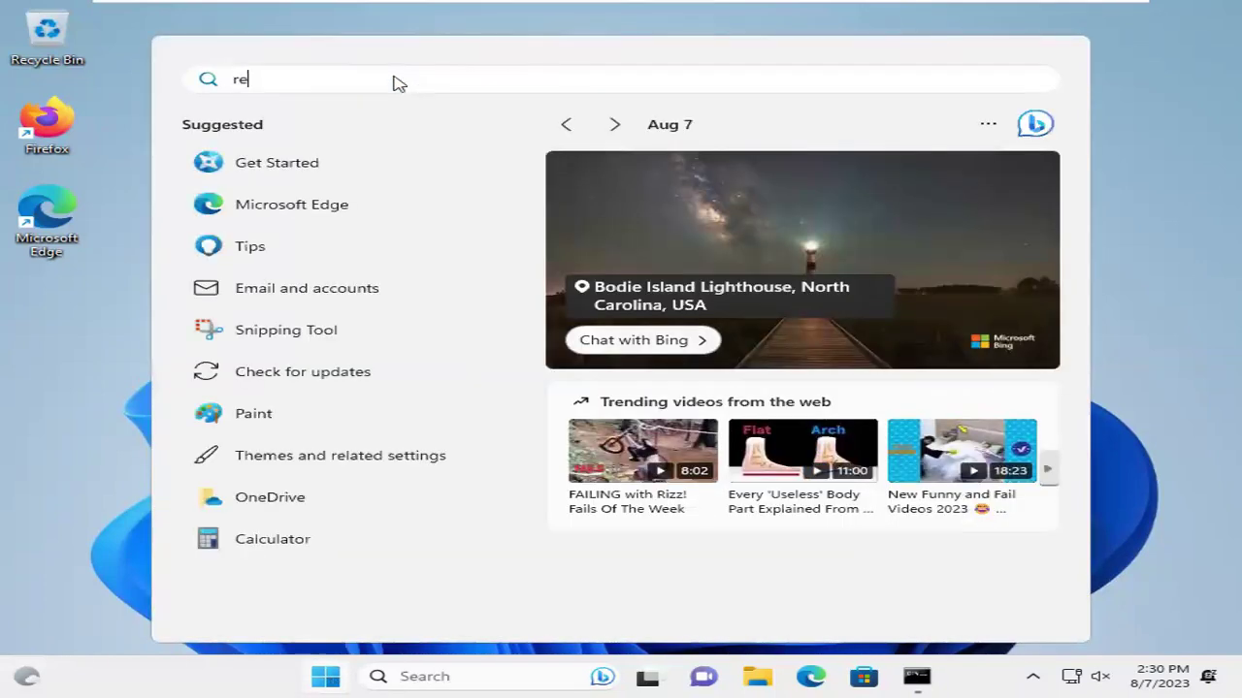
text(ge)
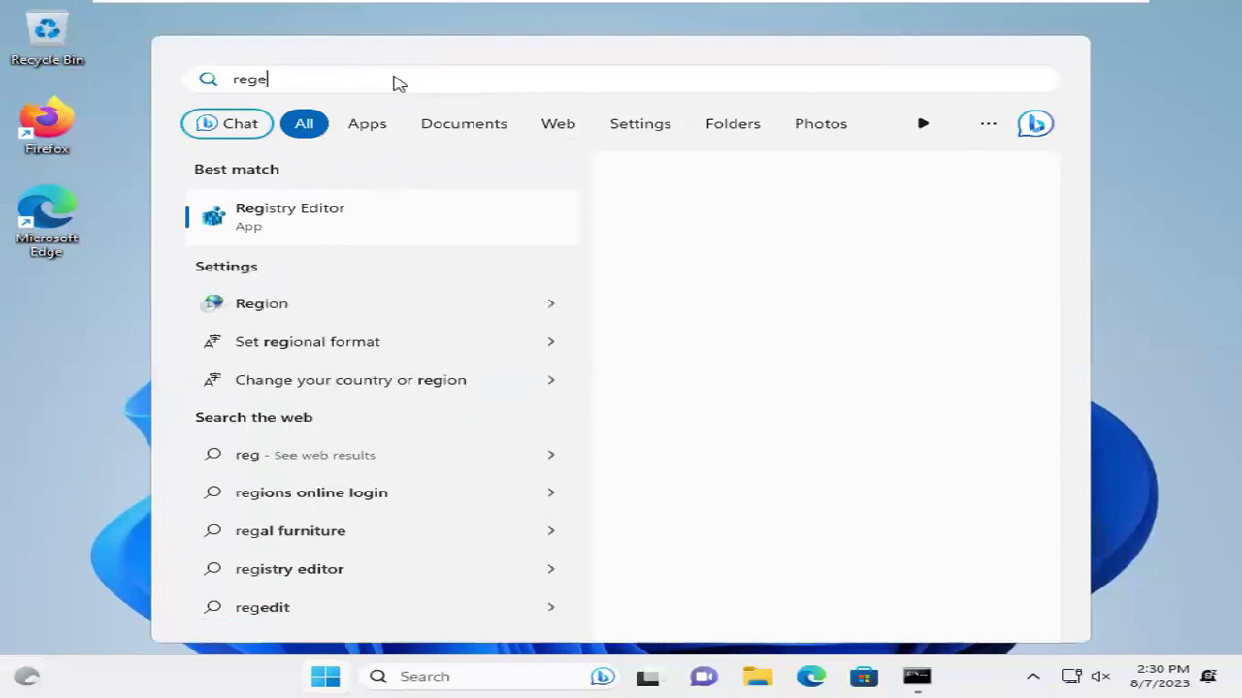
text(dit)
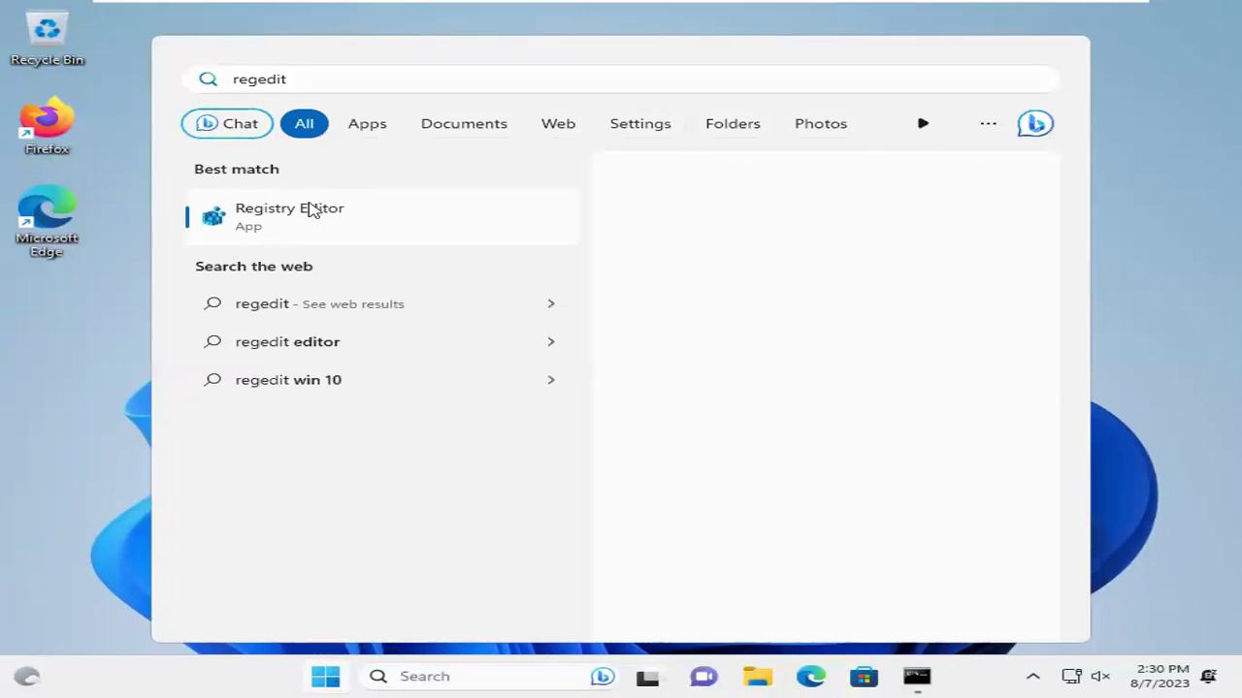
right_click(310, 210)
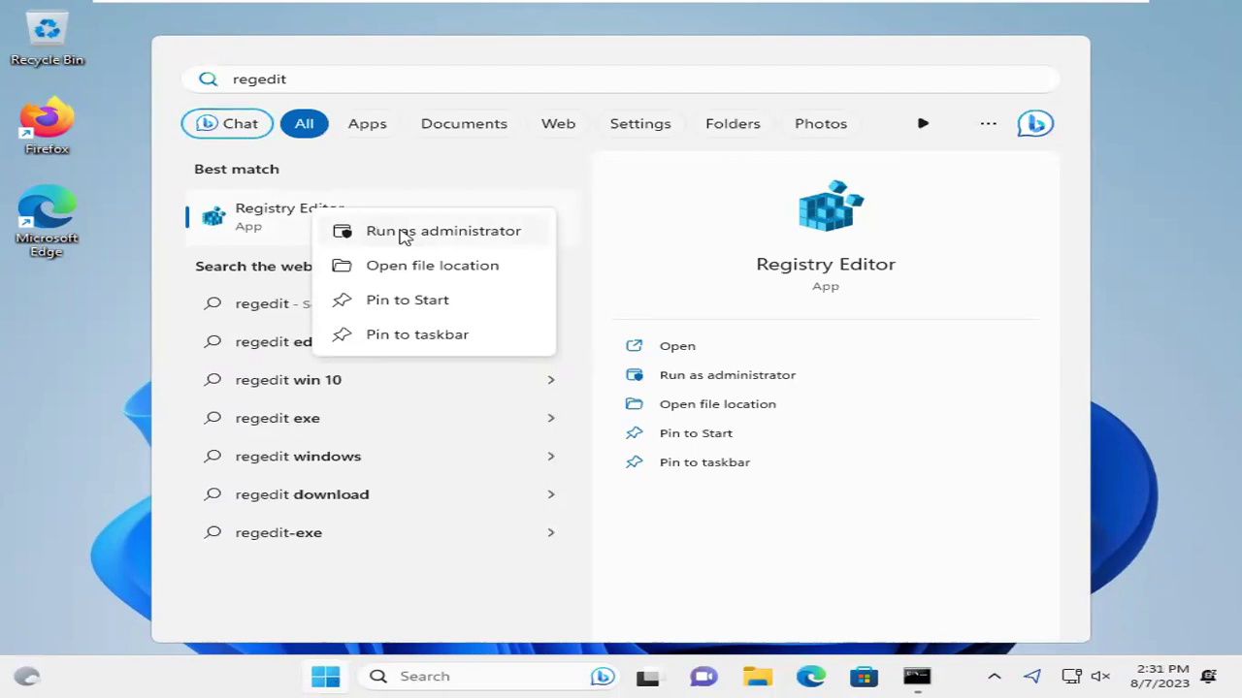
click(403, 233)
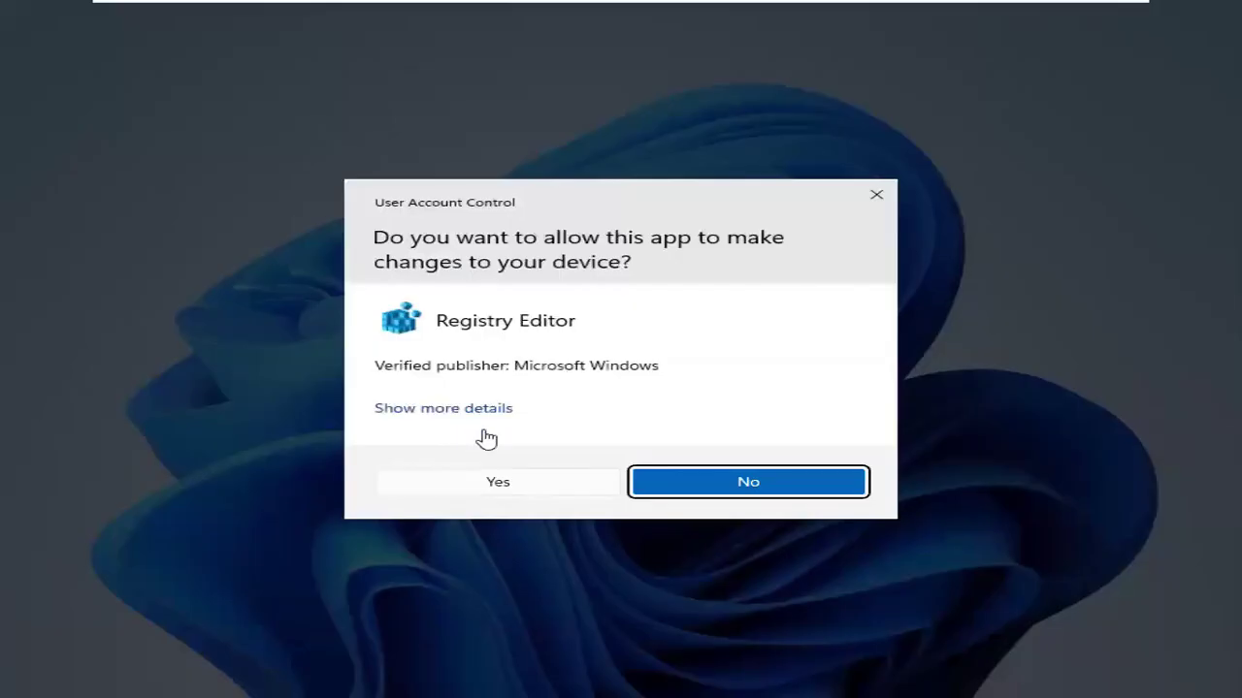
click(506, 480)
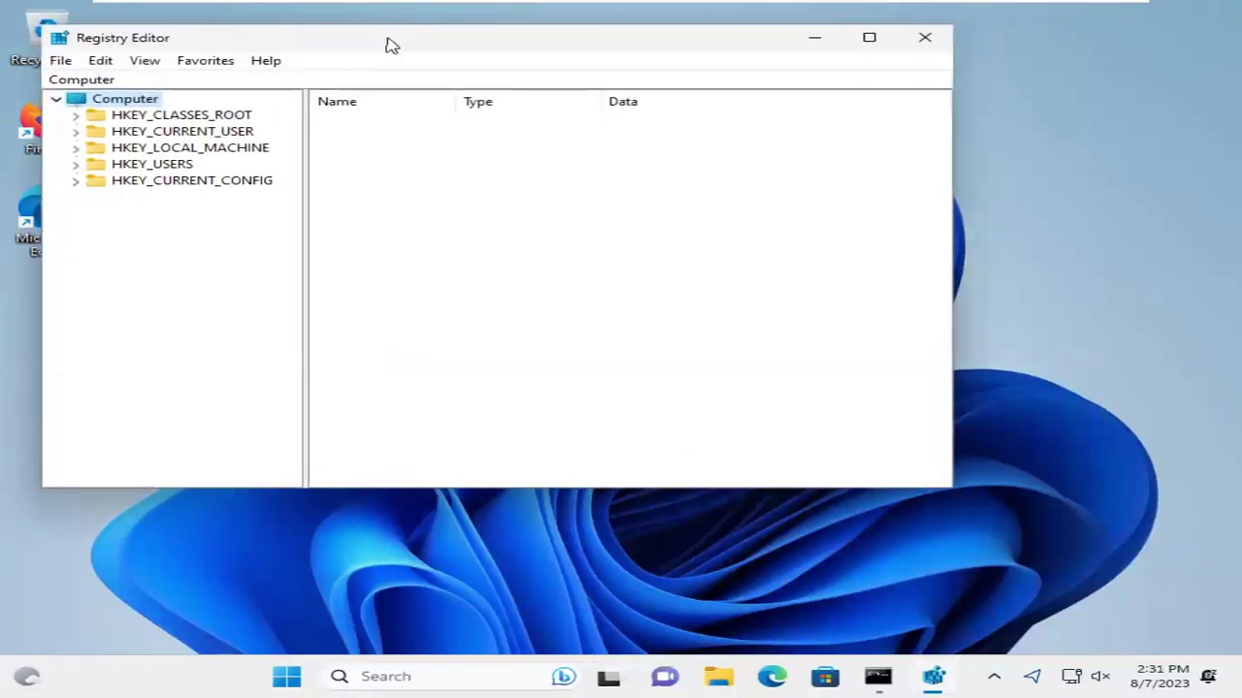
Expand HKEY_LOCAL_MACHINE > SOFTWARE > Microsoft in the Registry Editor key tree
drag(388, 43, 527, 99)
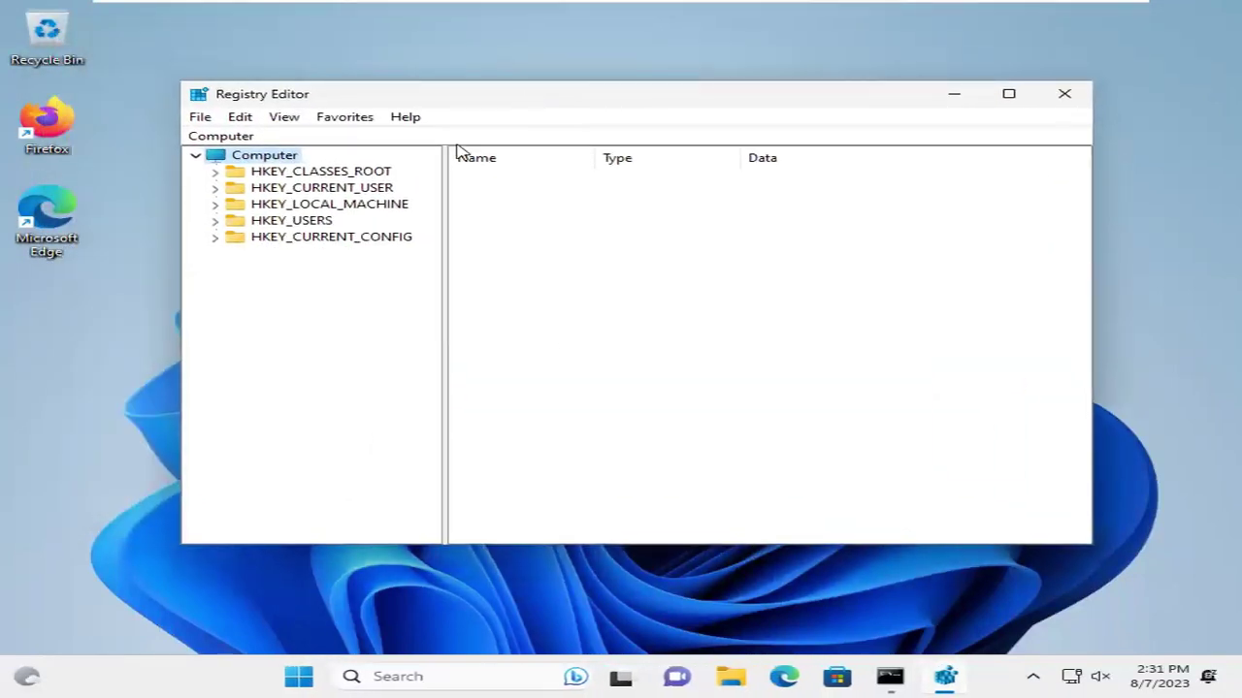
click(289, 210)
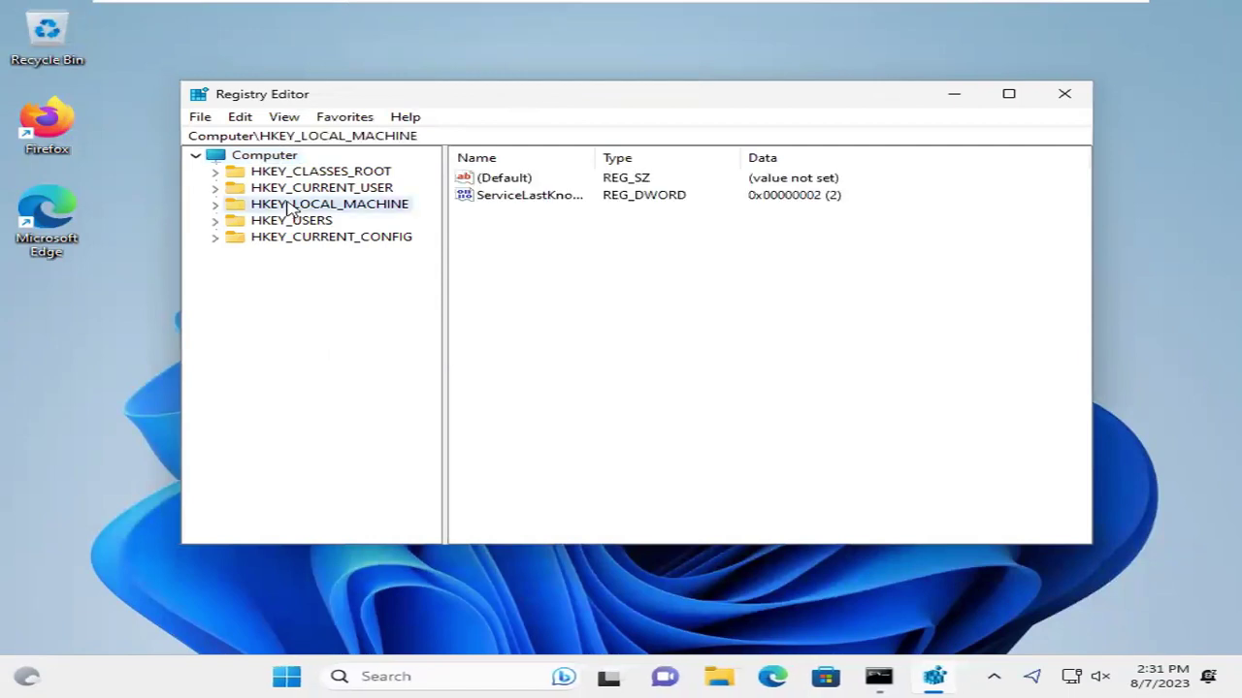
click(216, 205)
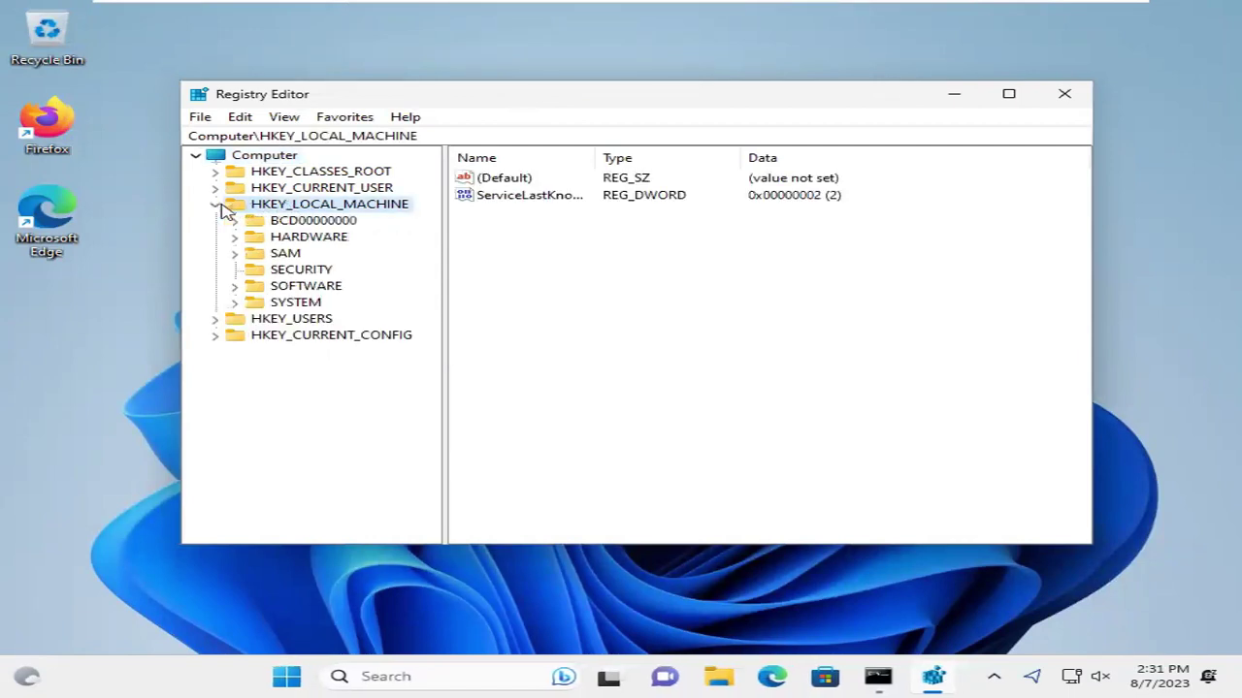
click(292, 289)
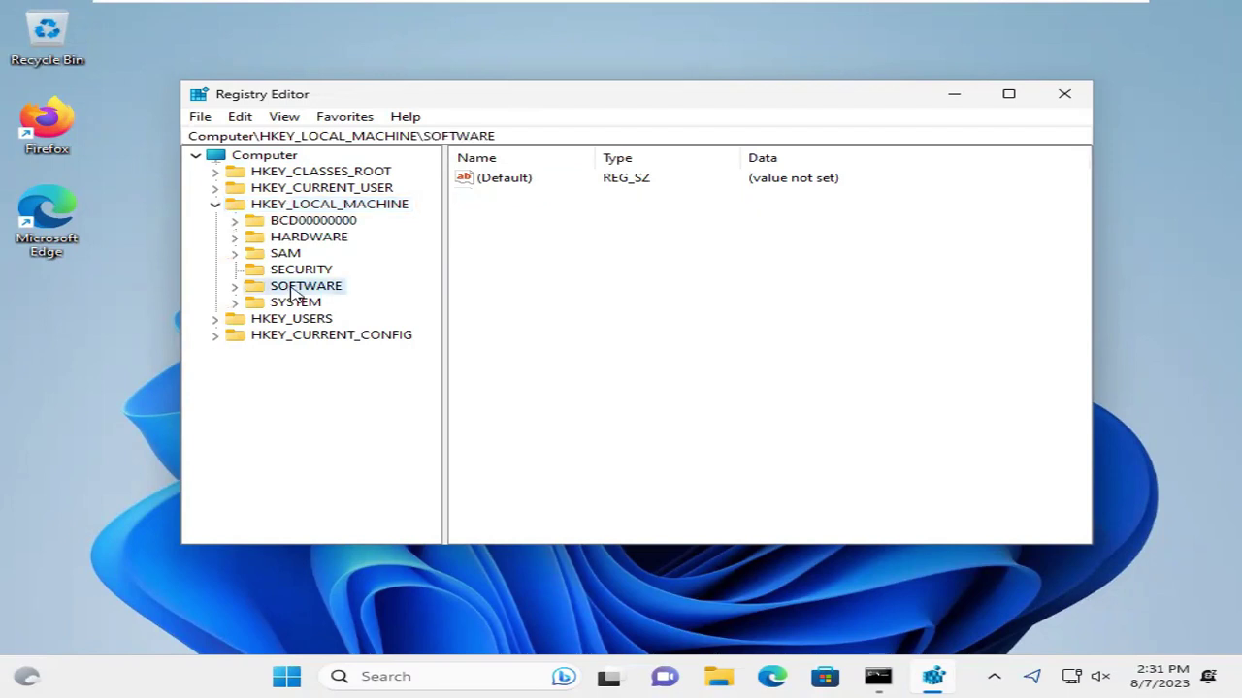
click(234, 287)
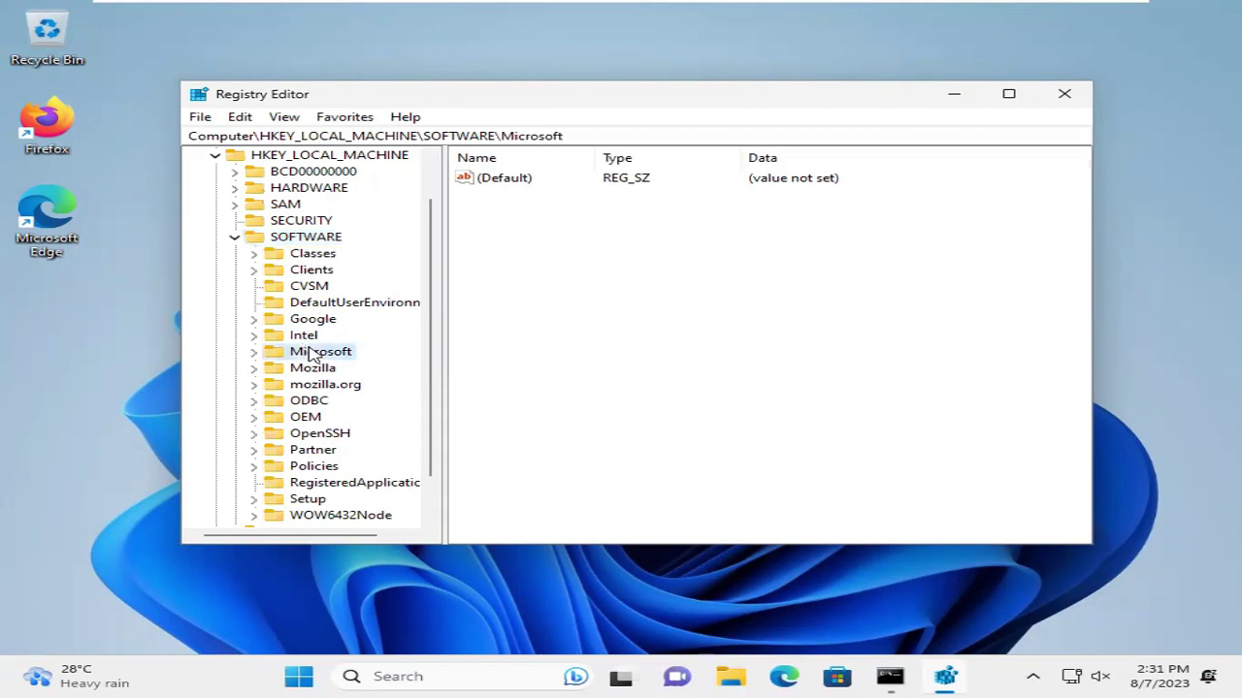
click(256, 352)
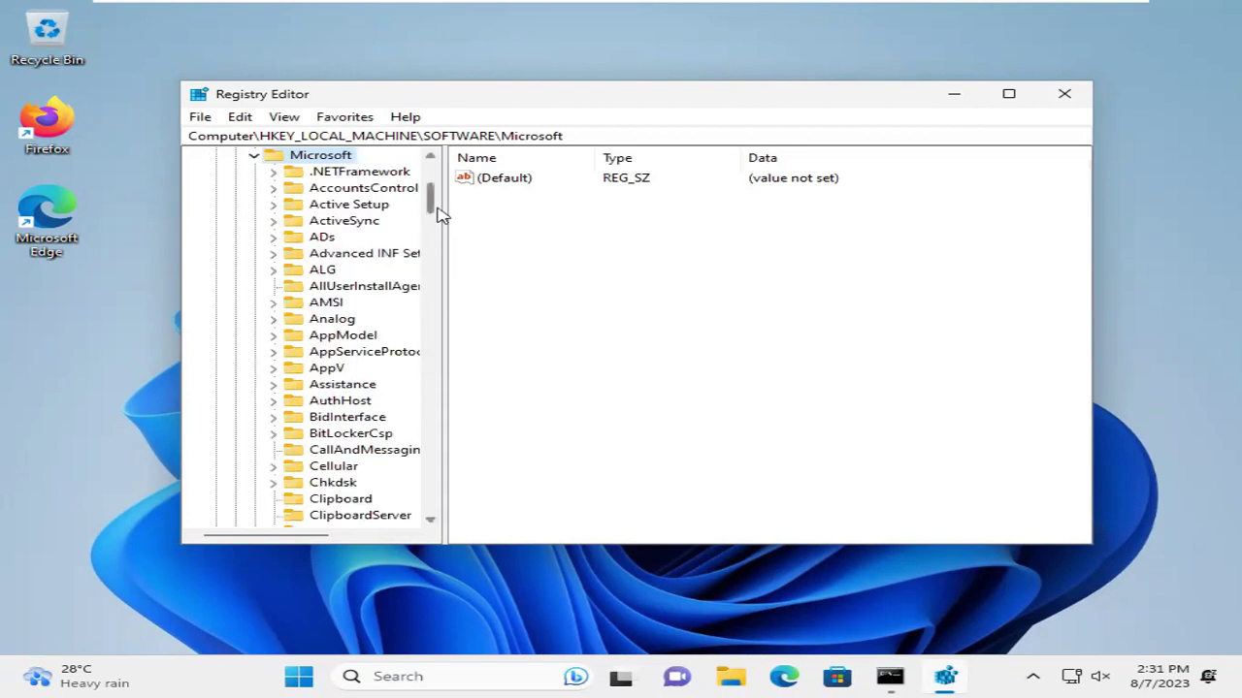
drag(437, 207, 444, 472)
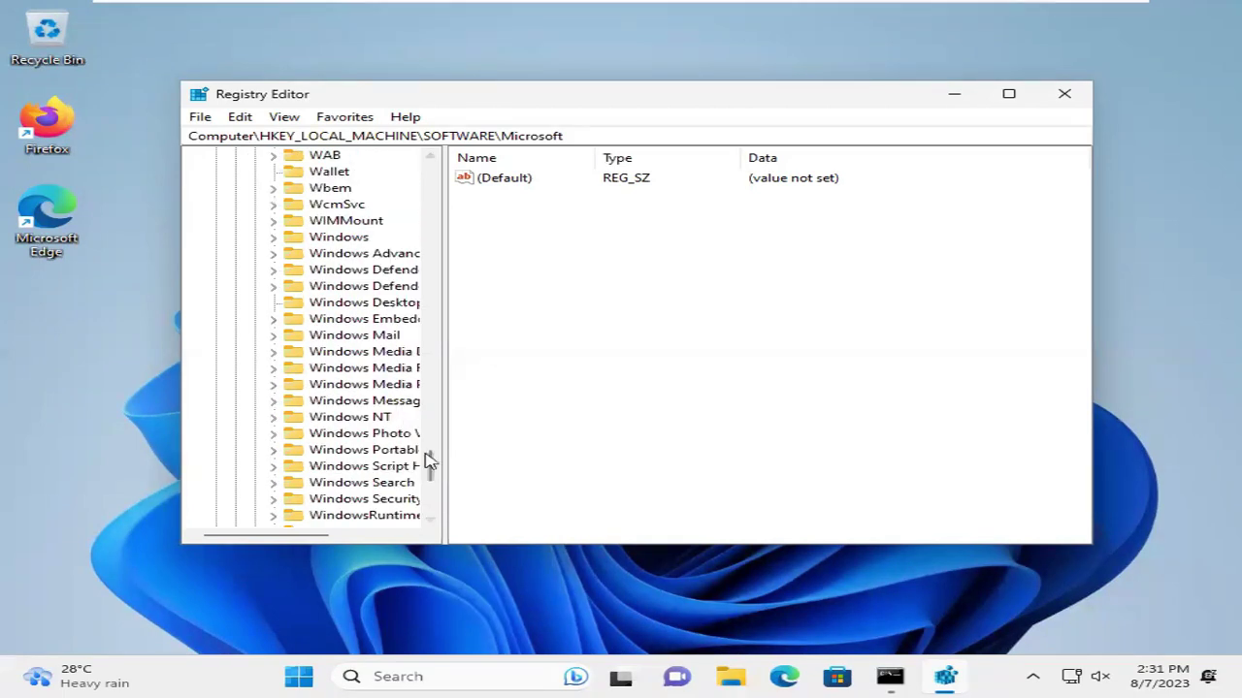
Expand Windows NT > CurrentVersion and open the ProfileList key
click(368, 418)
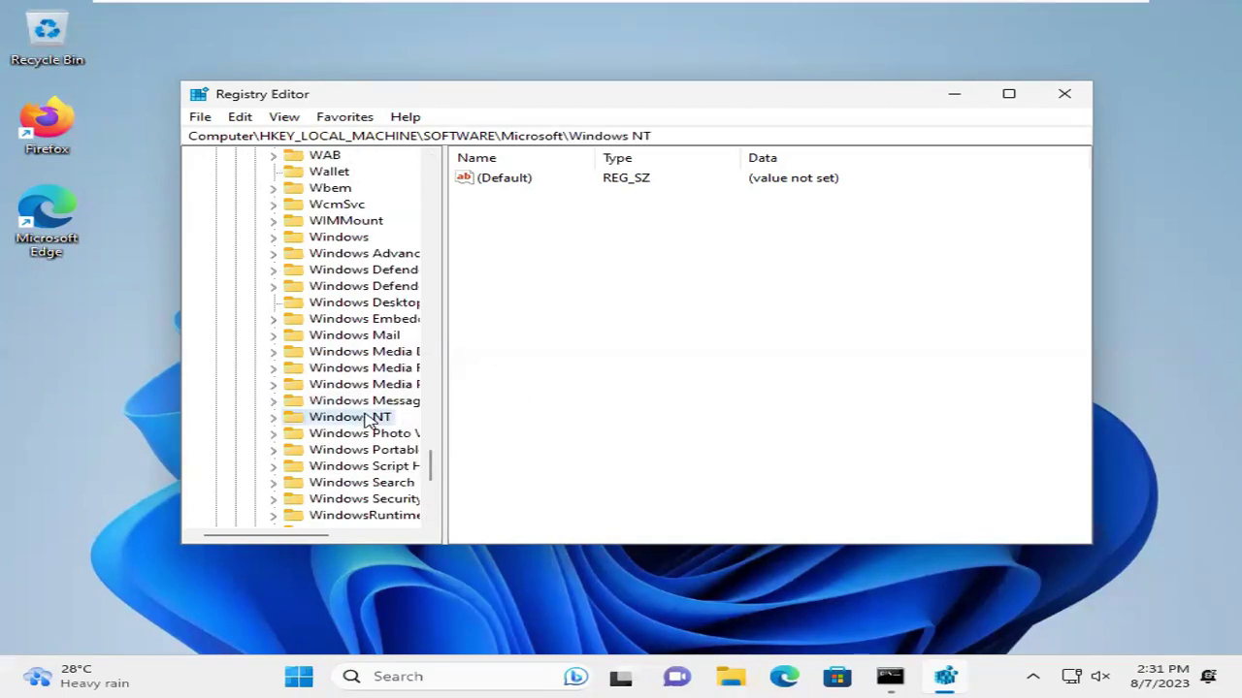
click(274, 418)
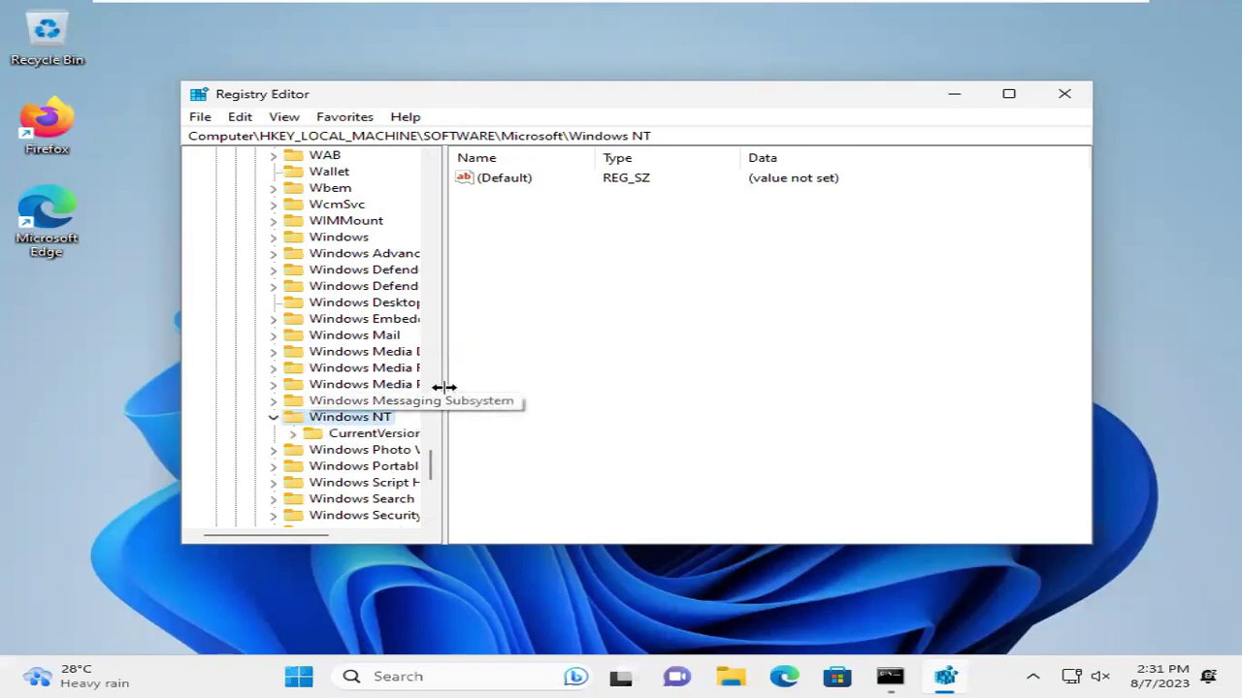
drag(443, 393, 519, 389)
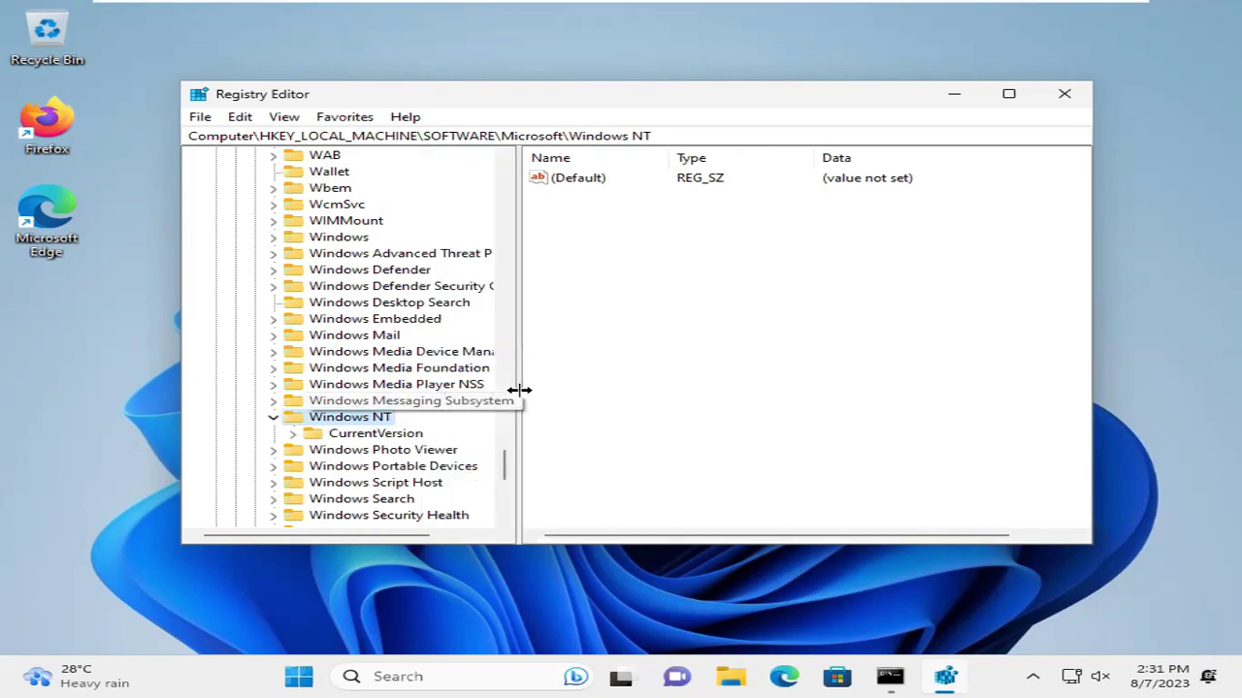
click(413, 434)
click(294, 436)
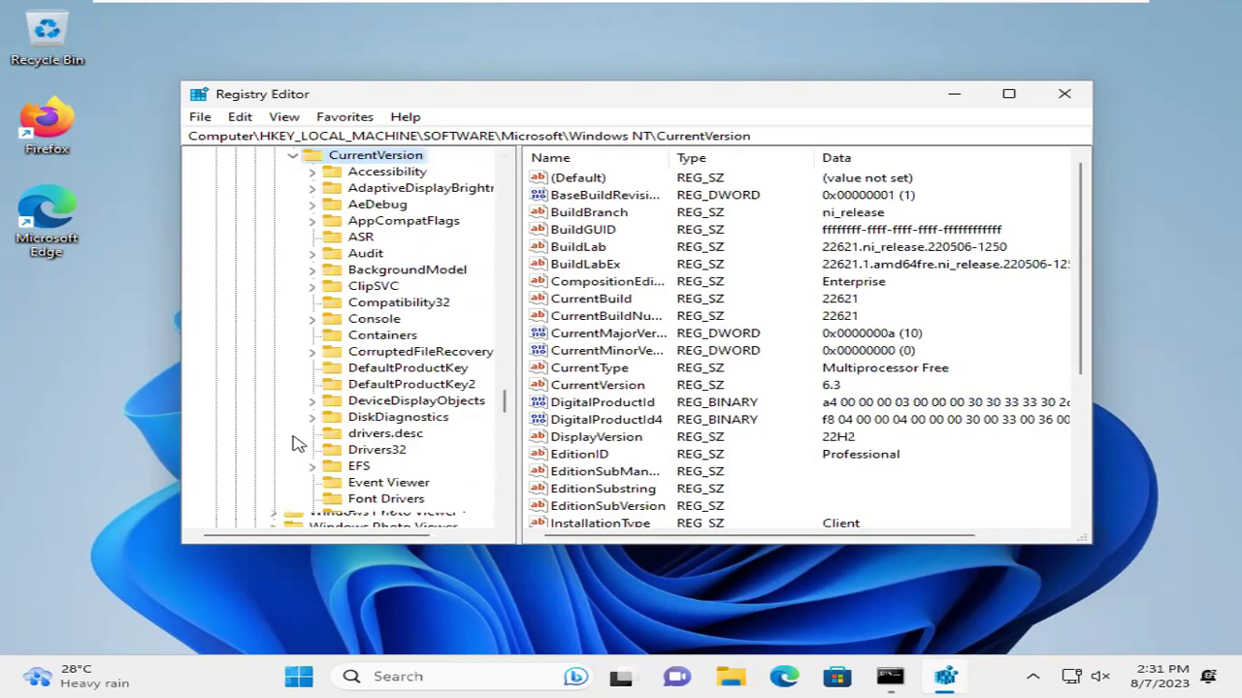
scroll(296, 443, down, 15)
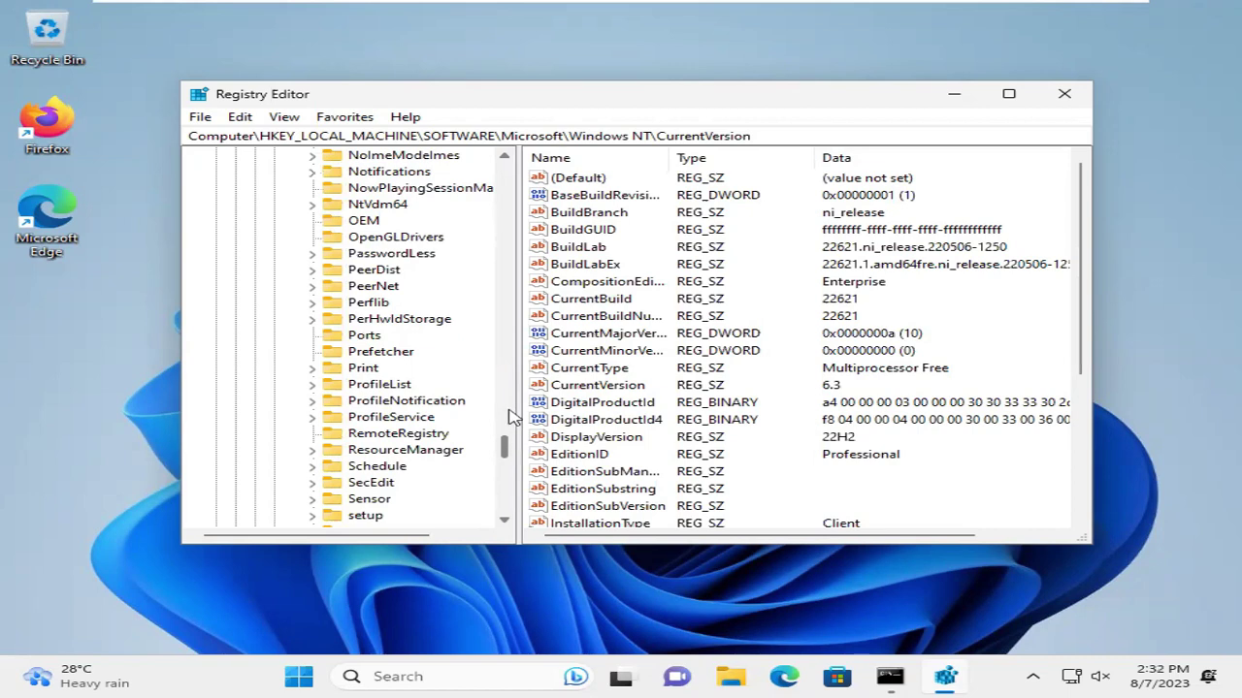
click(376, 388)
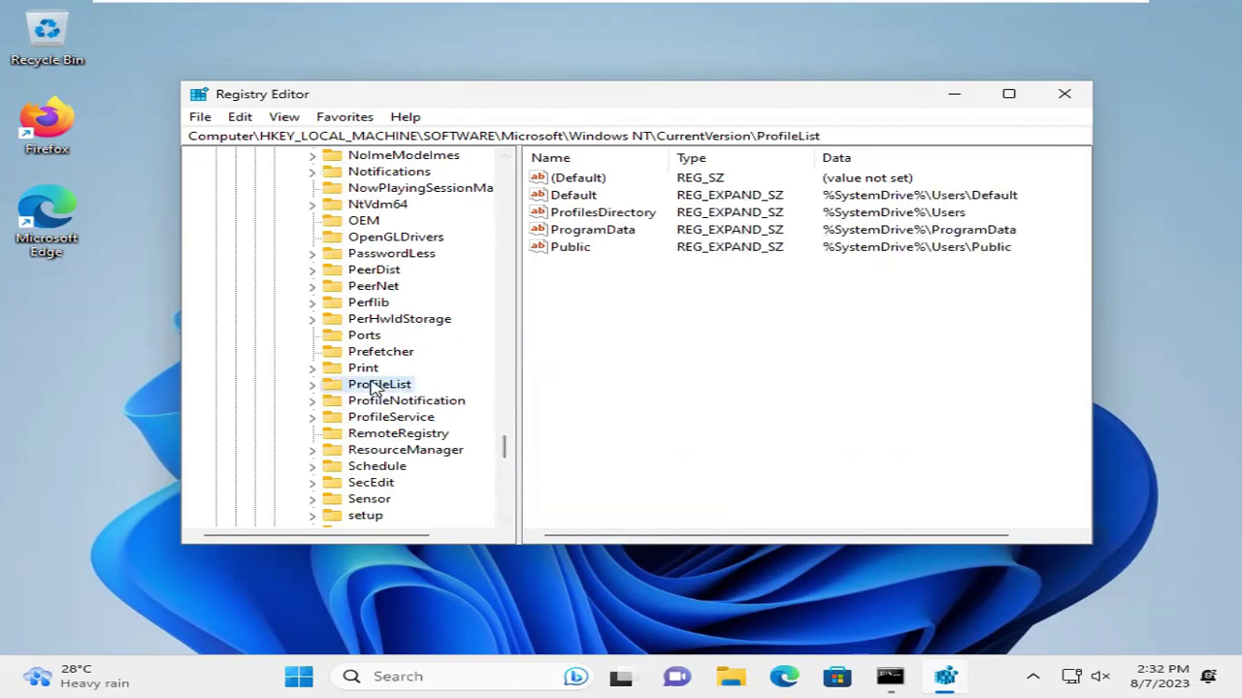
Open the ProfileList subkey ending in -1001 and select its ProfileImagePath value (C:\Users\babys)
key(Tab)
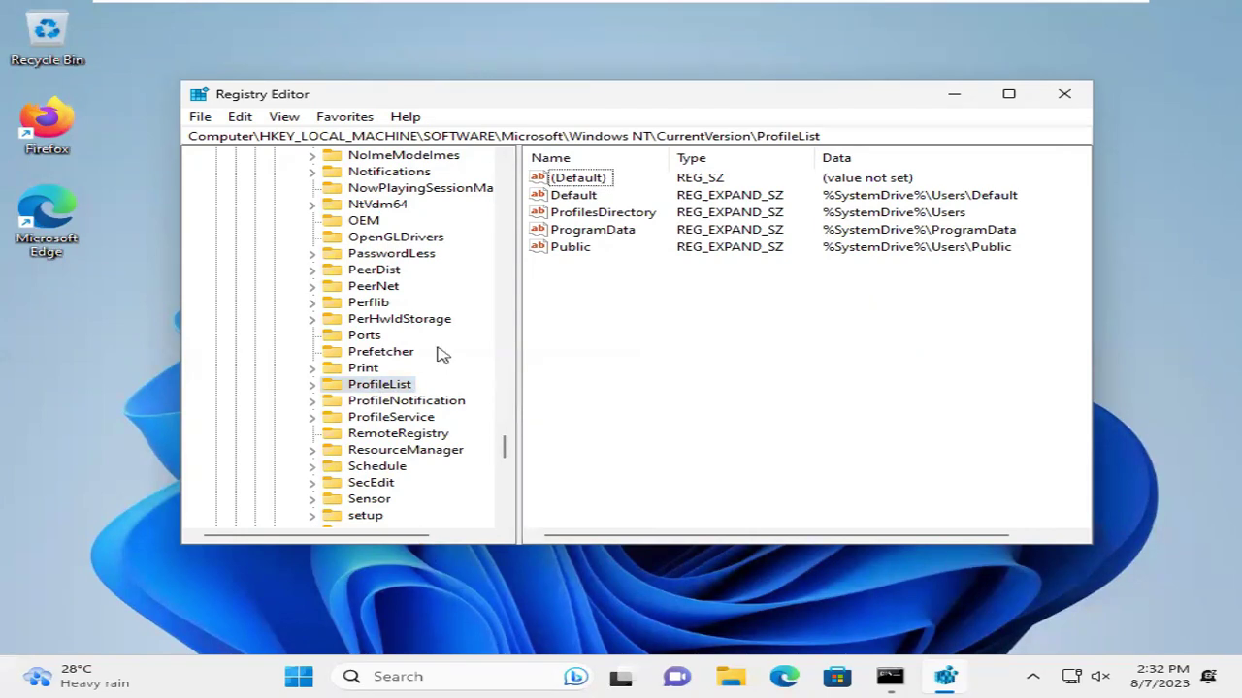
click(313, 386)
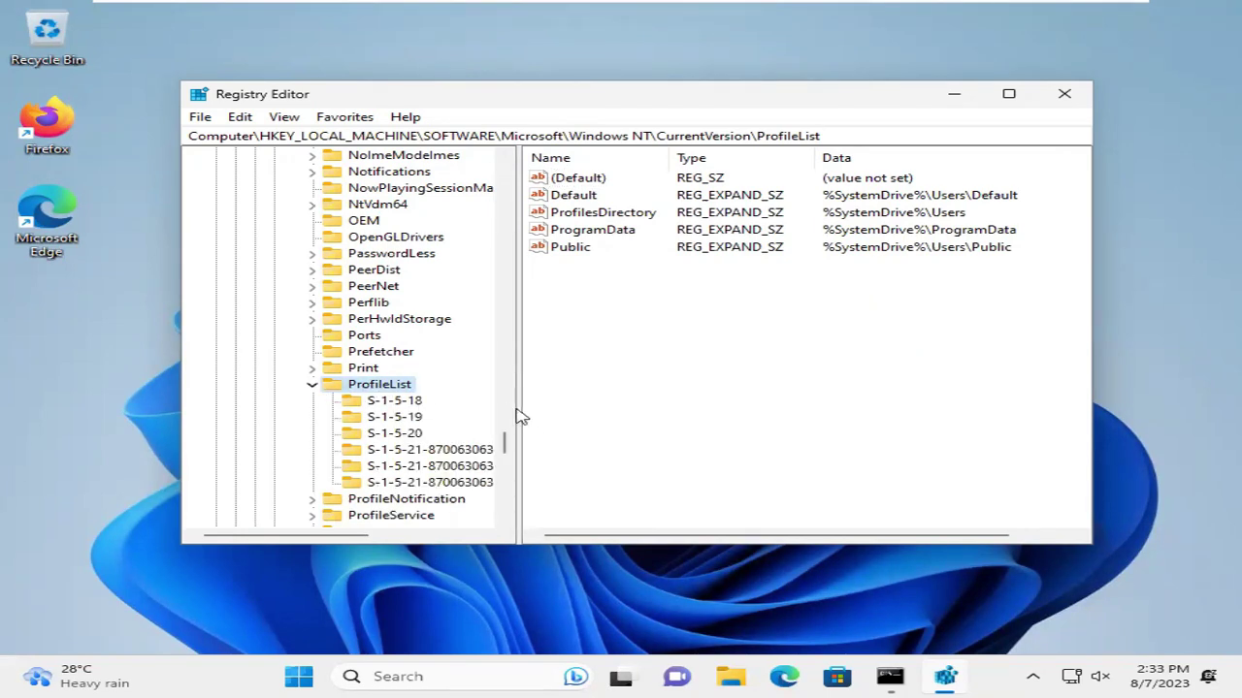
drag(519, 407, 775, 416)
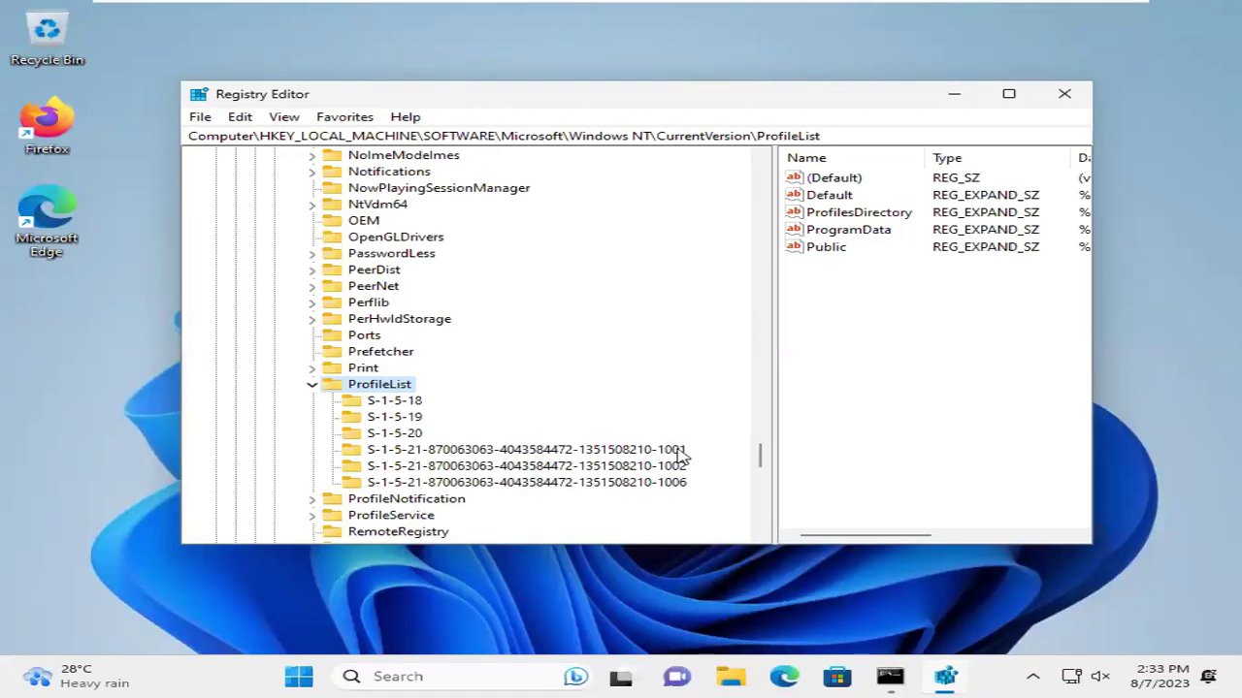
click(563, 451)
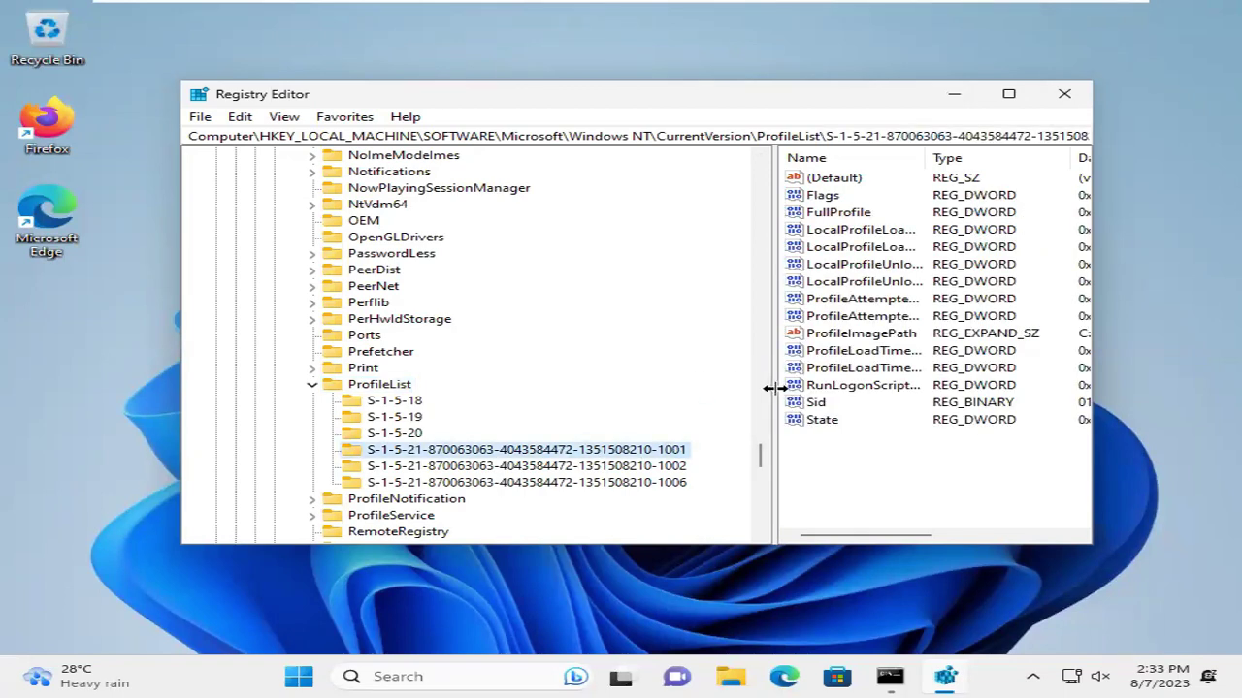
drag(774, 388, 412, 369)
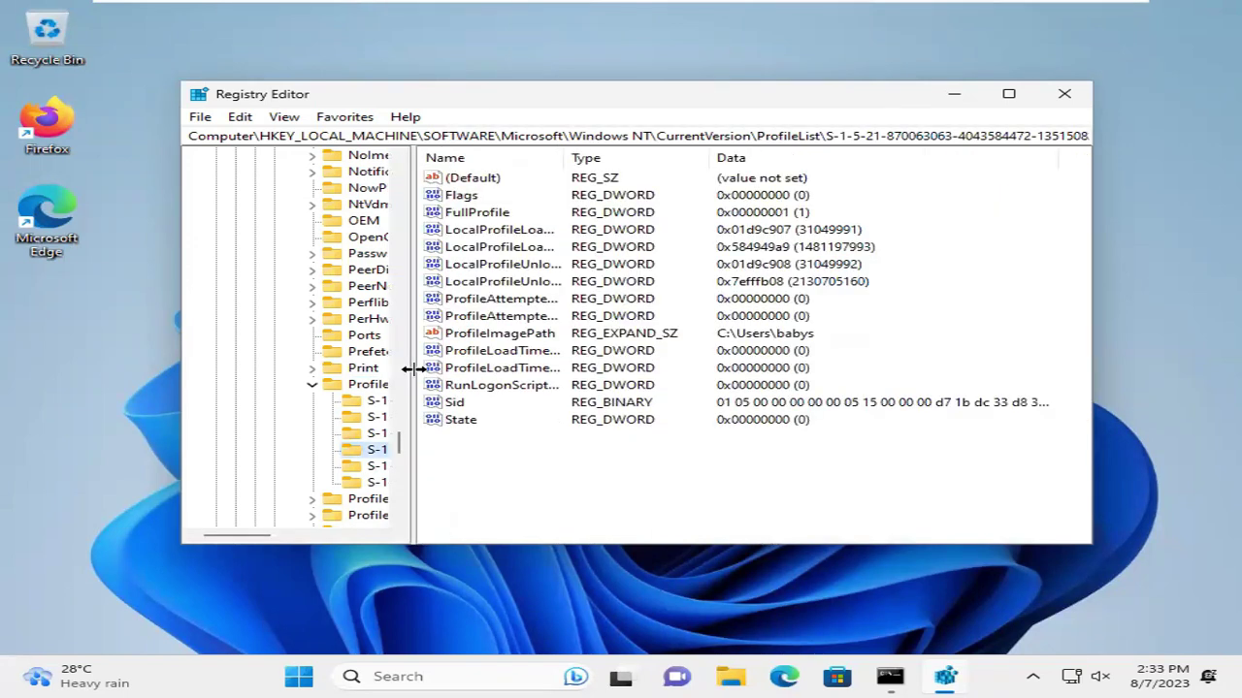
click(642, 331)
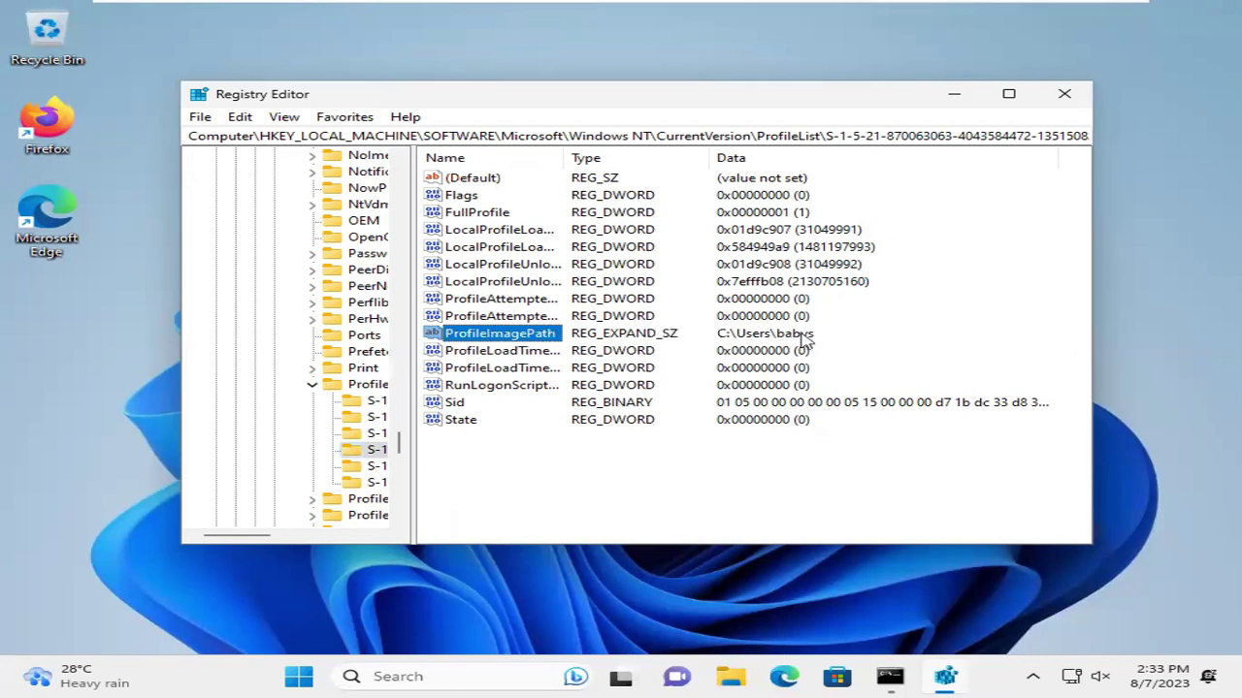
Change the -1001 profile's ProfileImagePath data from C:\Users\babys to C:\Users\Joly
right_click(500, 335)
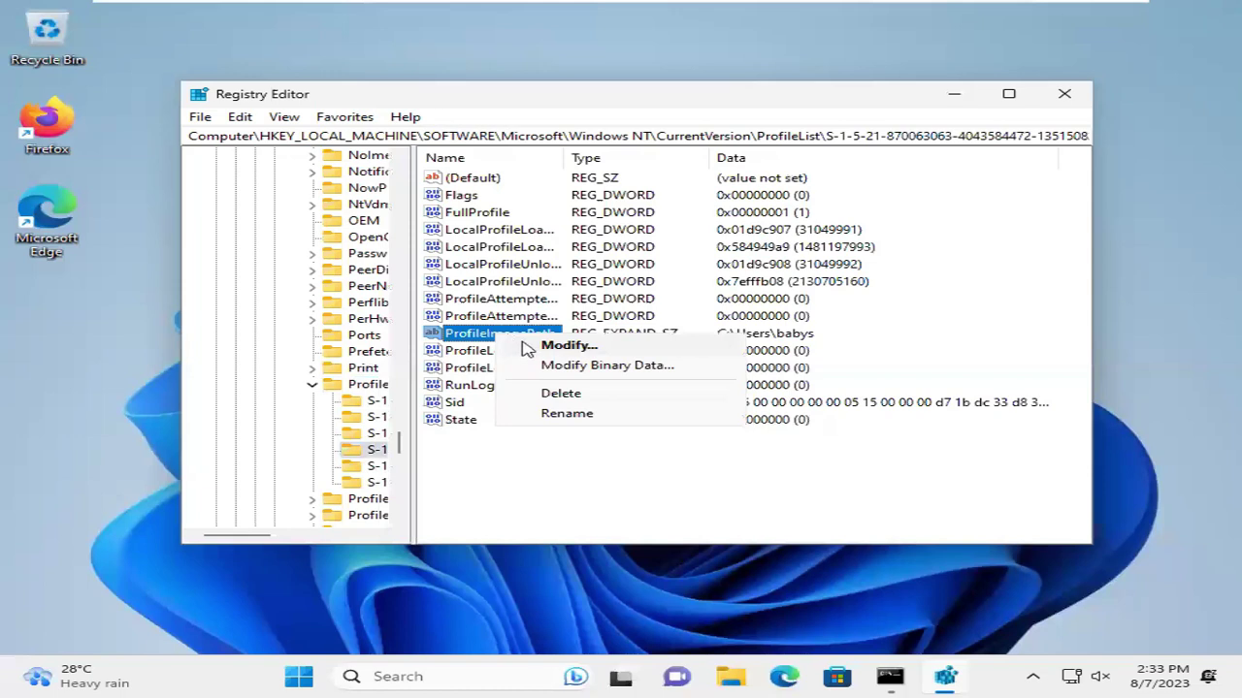
click(568, 347)
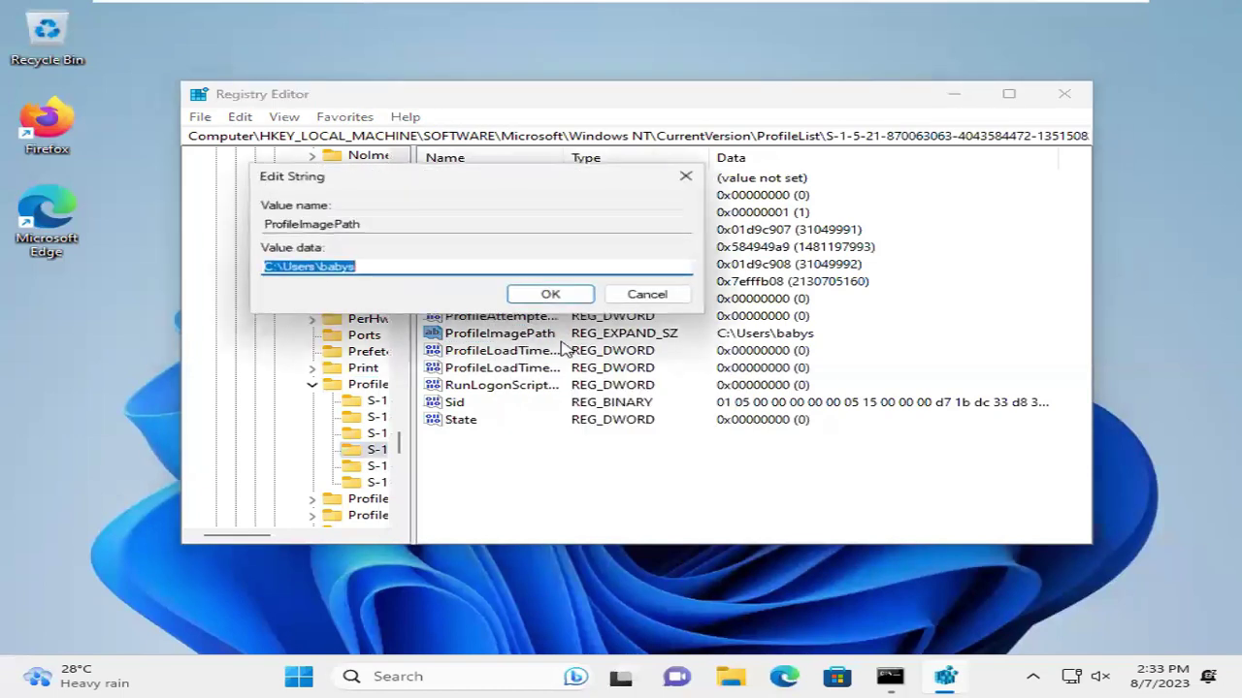
click(362, 267)
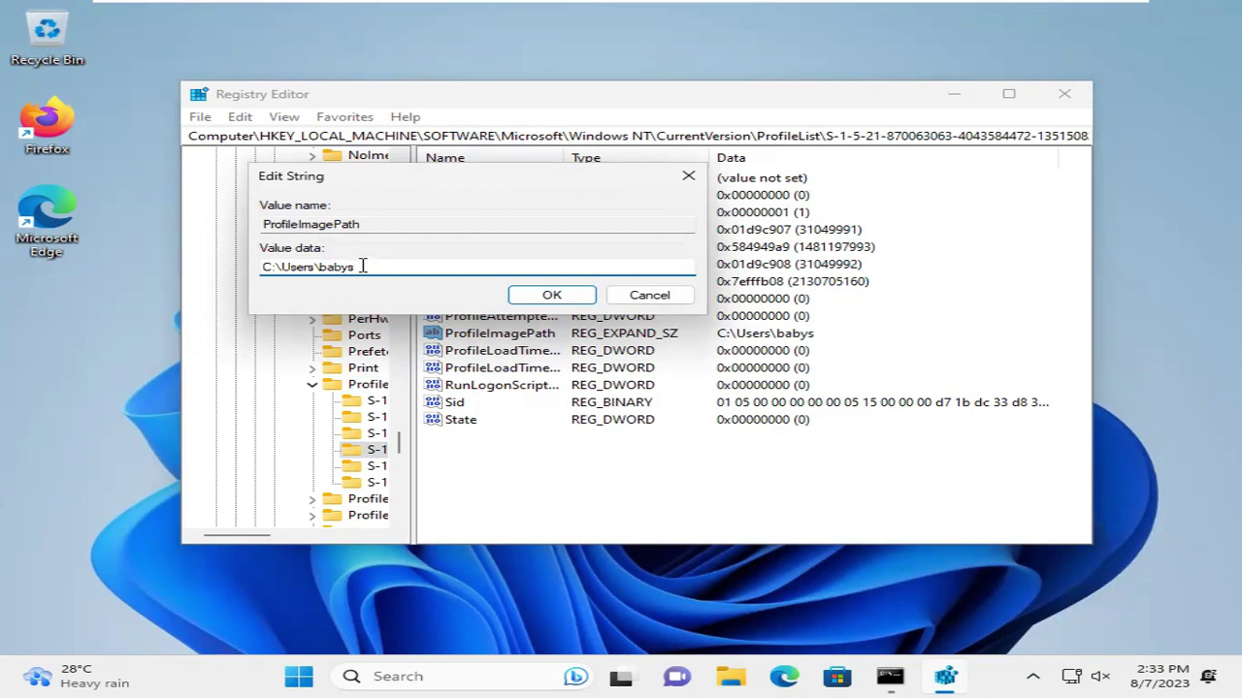
key(BackSpace)
key(BackSpace)
key(BackSpace)
key(BackSpace)
key(BackSpace)
text(Jol)
click(546, 296)
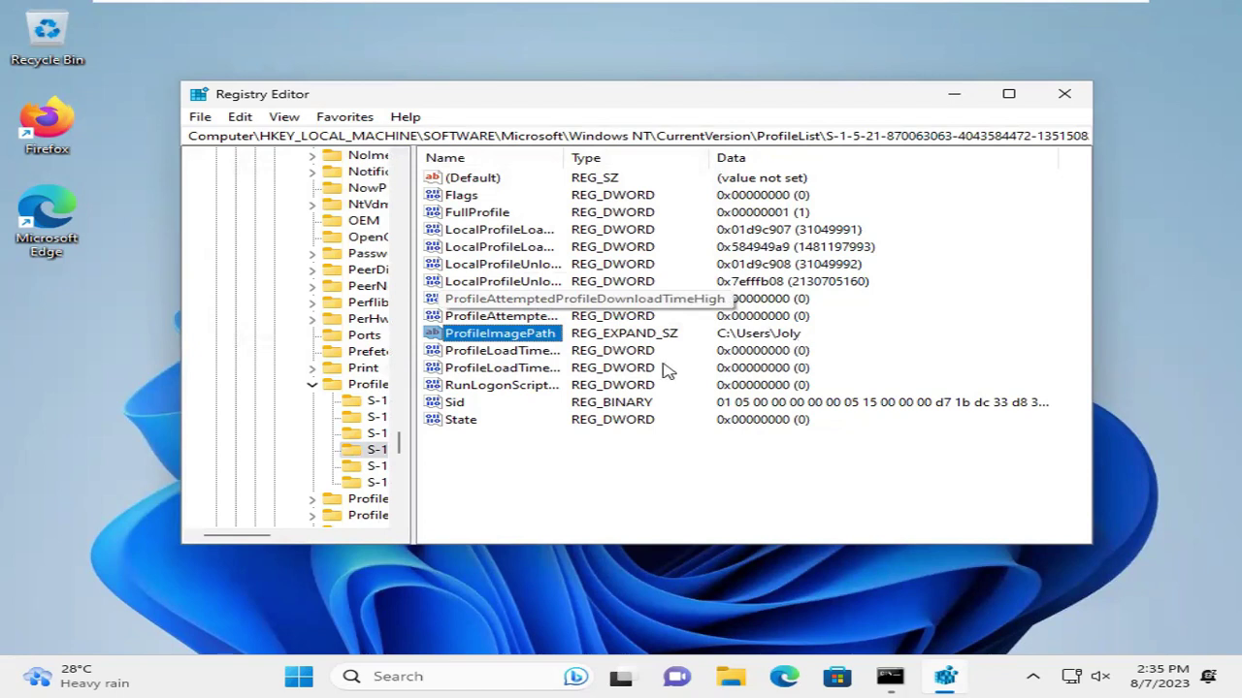
Close Registry Editor and open C:\Users in File Explorer, selecting the babys folder
click(1064, 94)
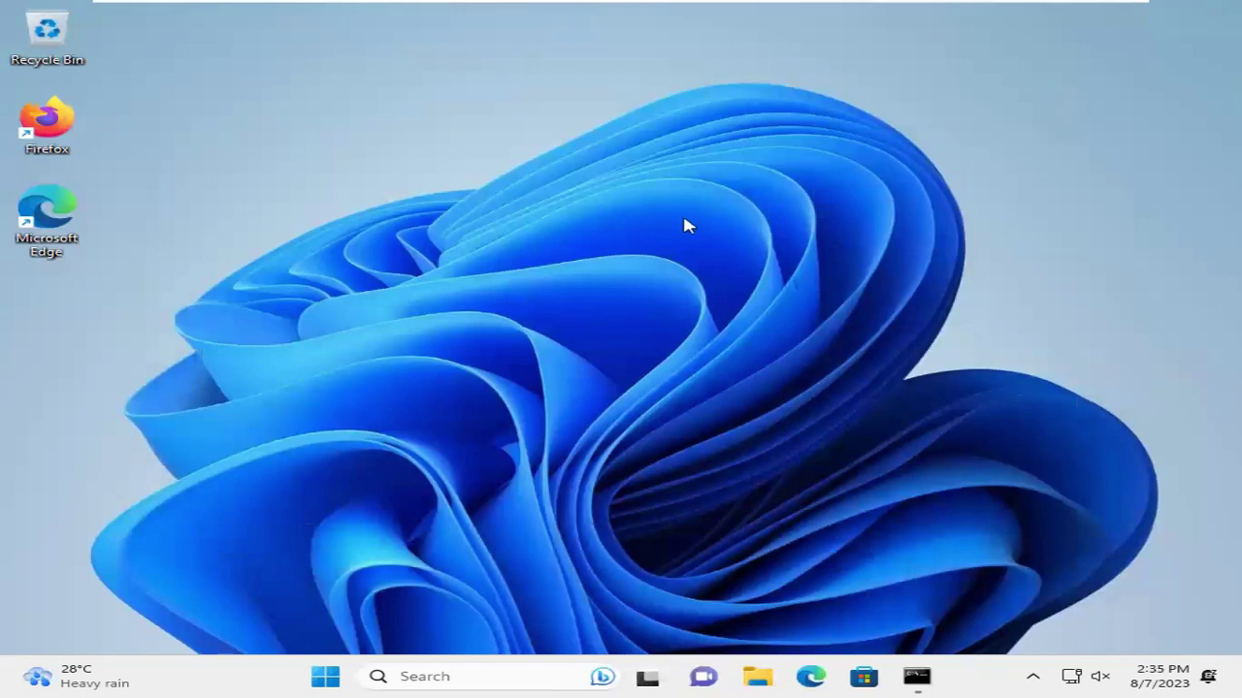
click(758, 676)
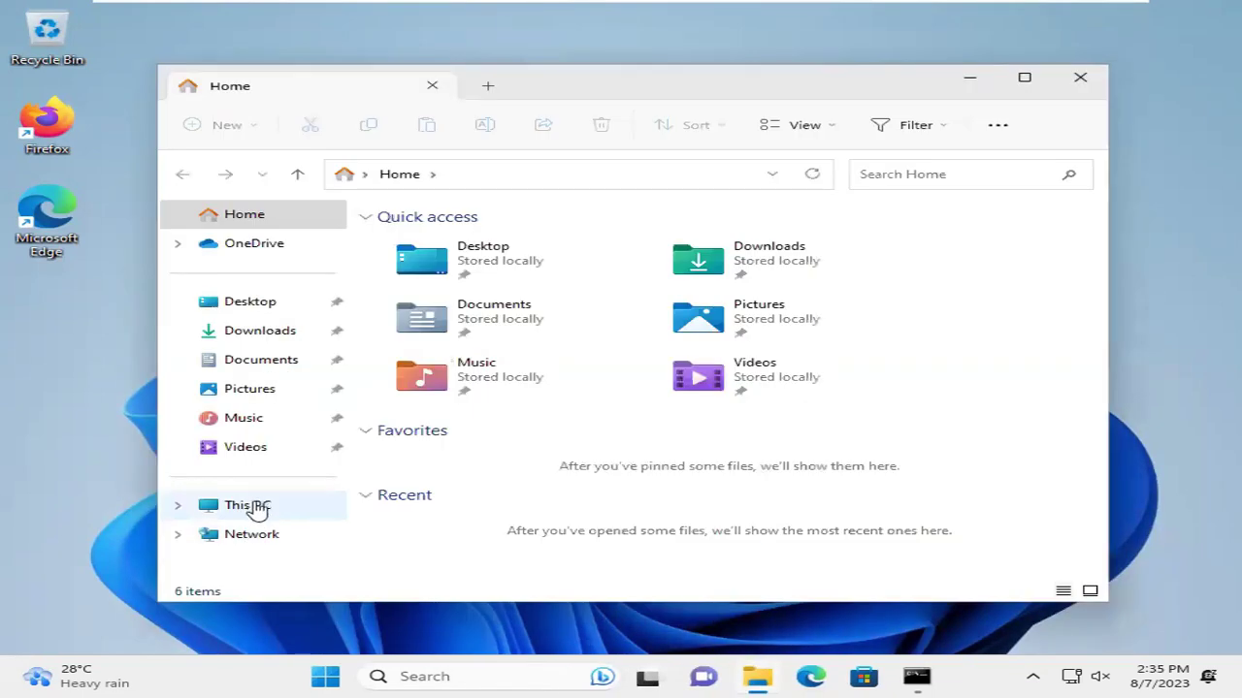
click(254, 508)
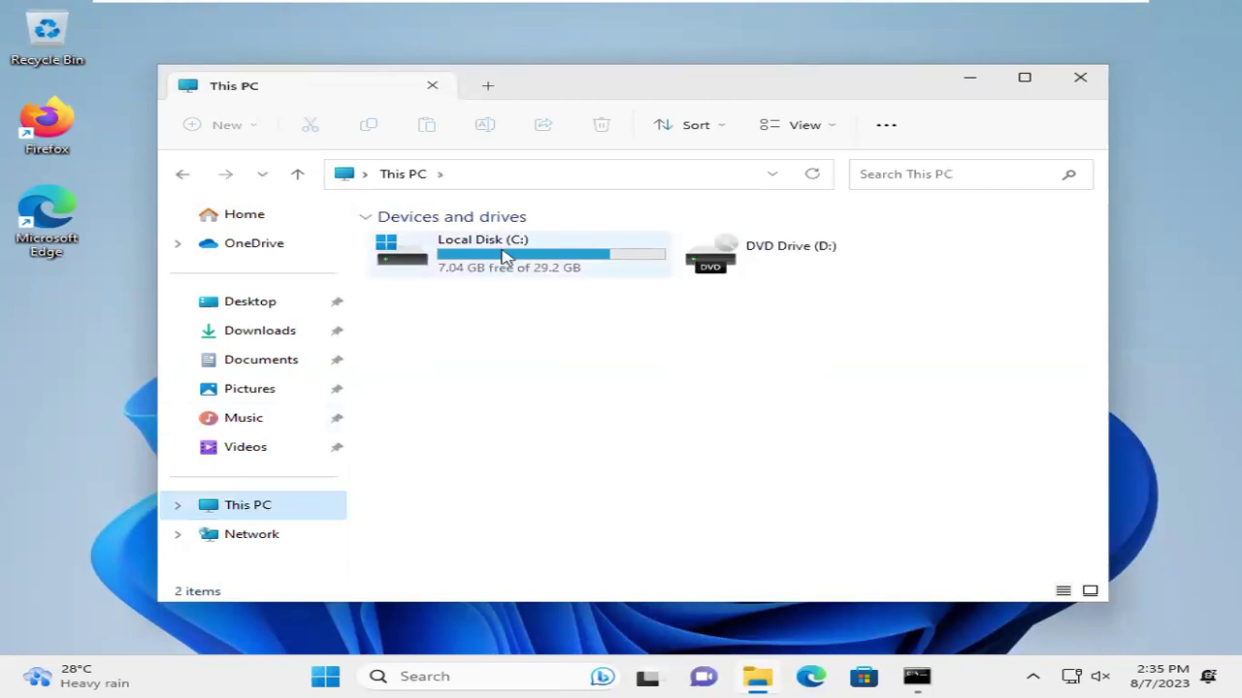
double_click(502, 254)
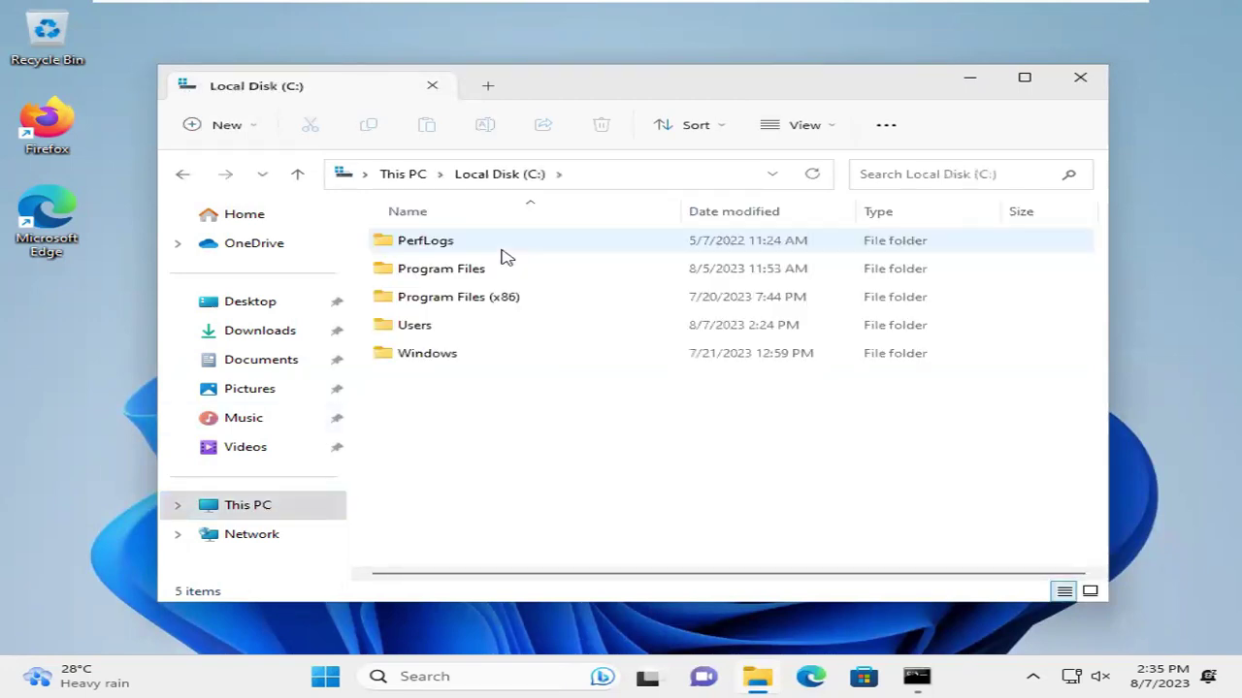
click(415, 330)
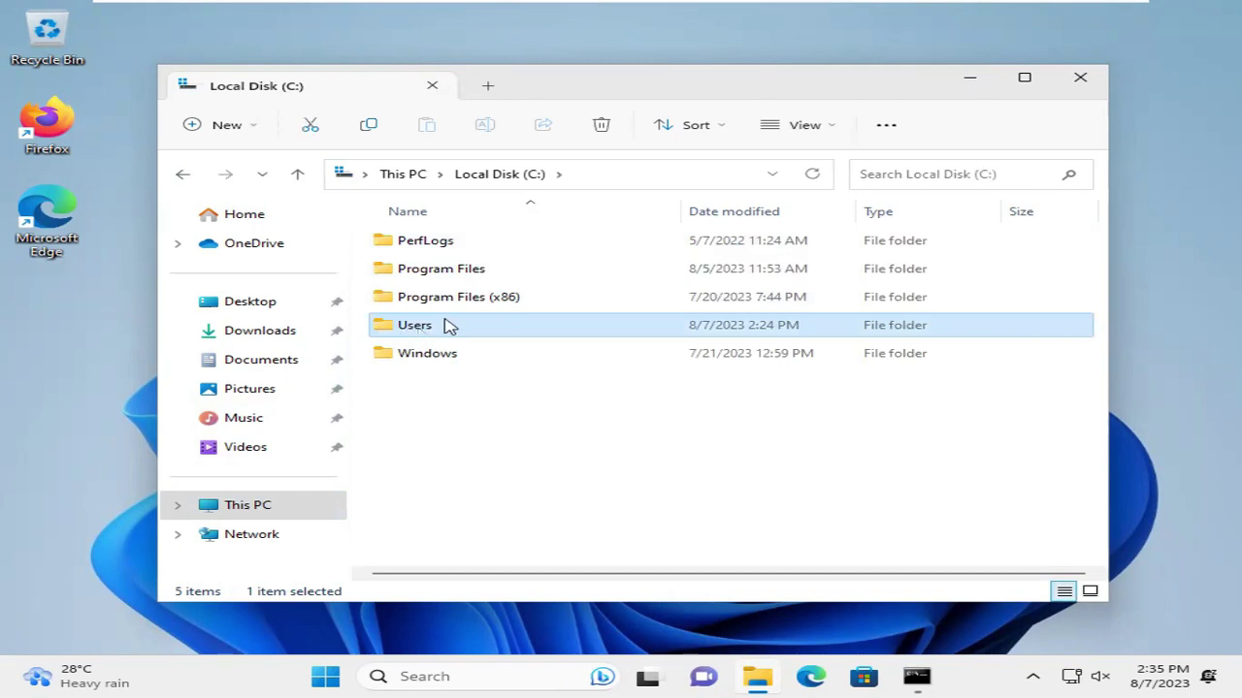
double_click(448, 326)
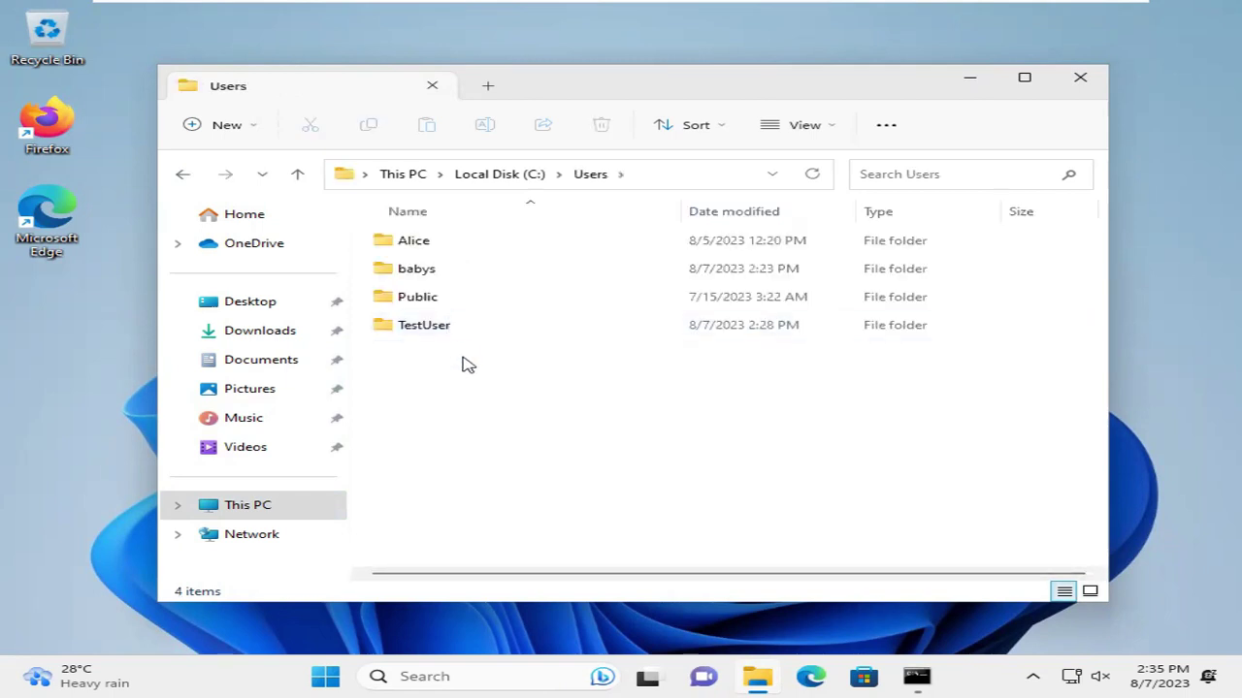
click(445, 276)
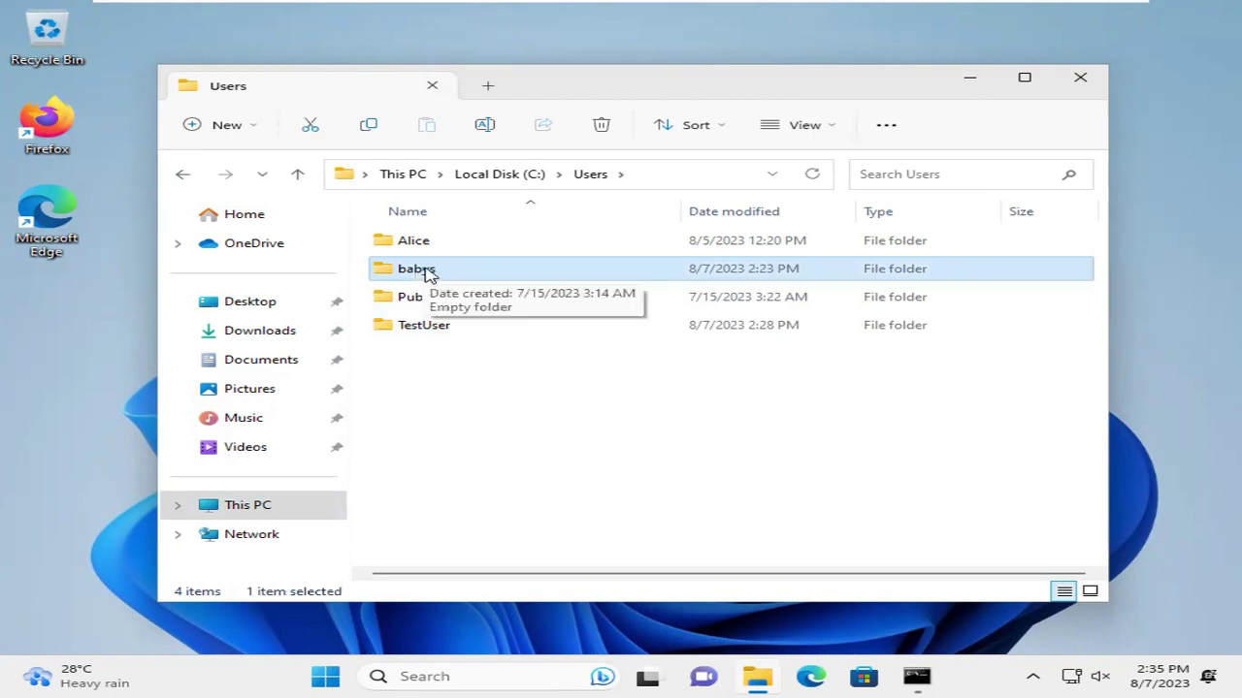
Rename the babys profile folder to Joly and close File Explorer
right_click(430, 275)
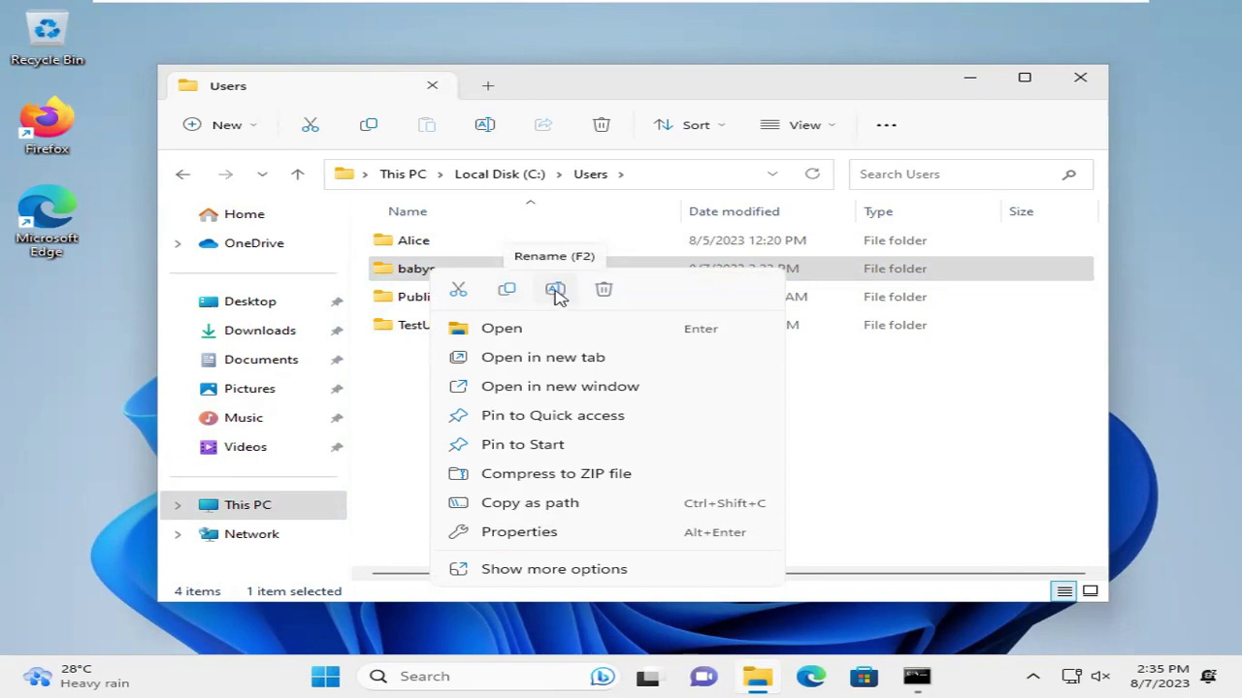
click(555, 290)
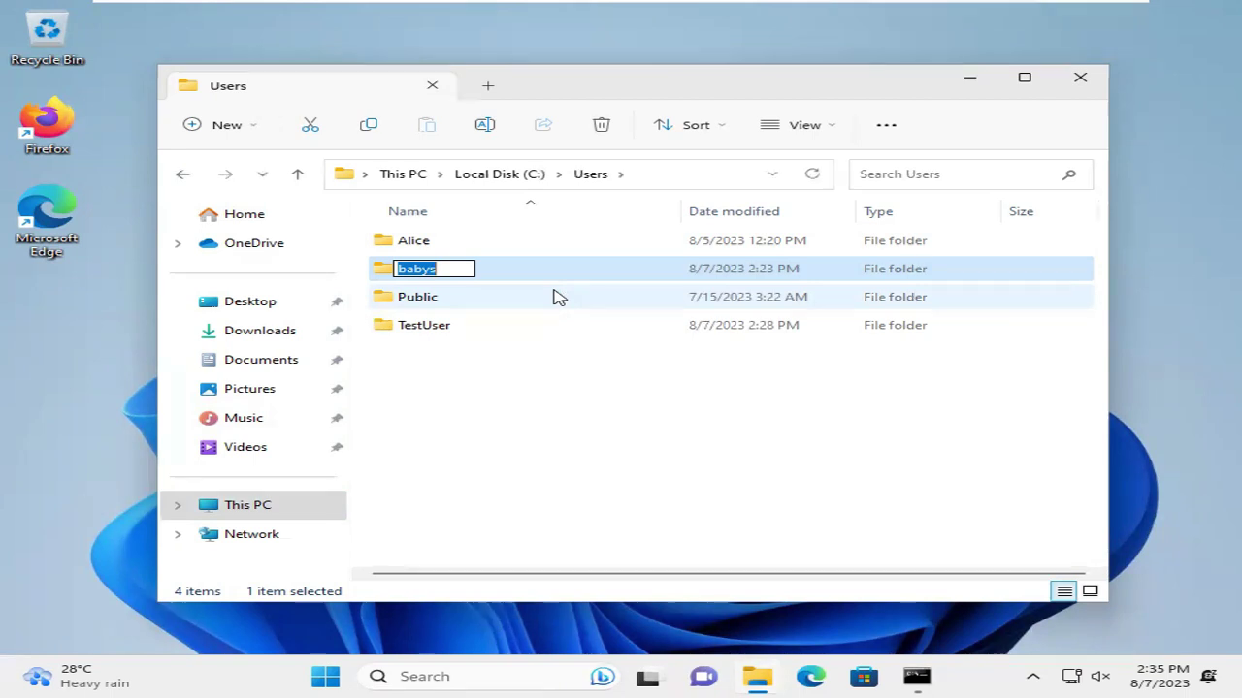
key(BackSpace)
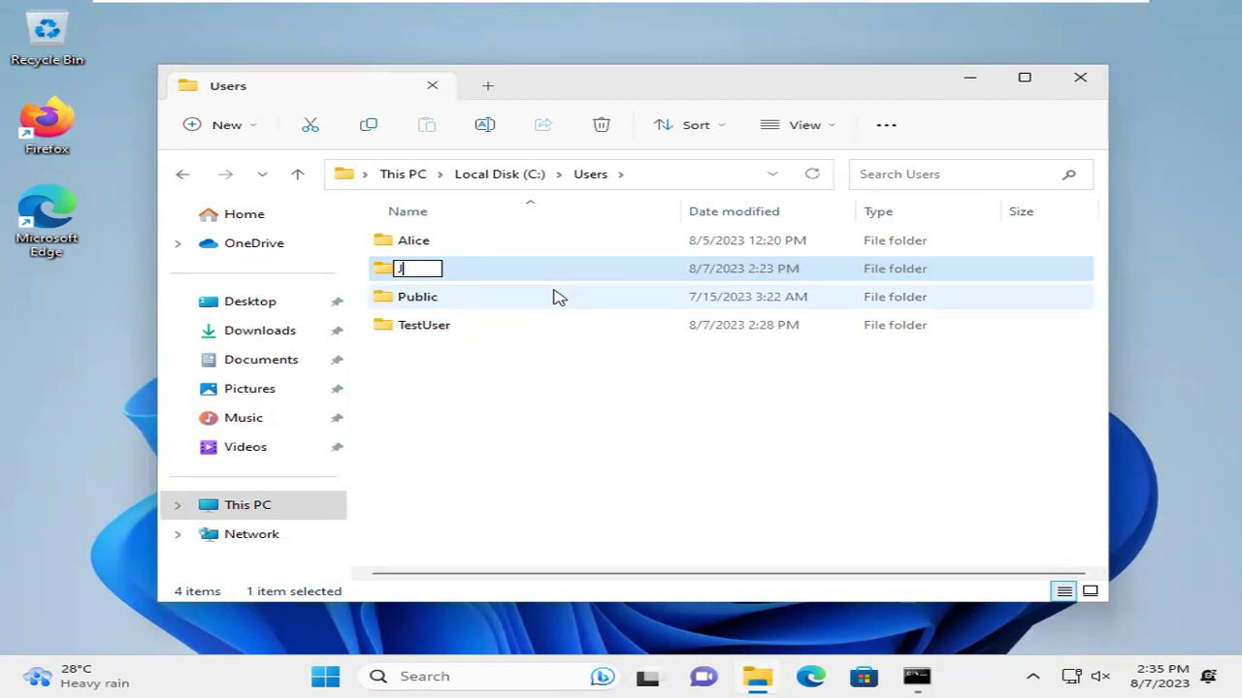
text(Joly)
click(542, 434)
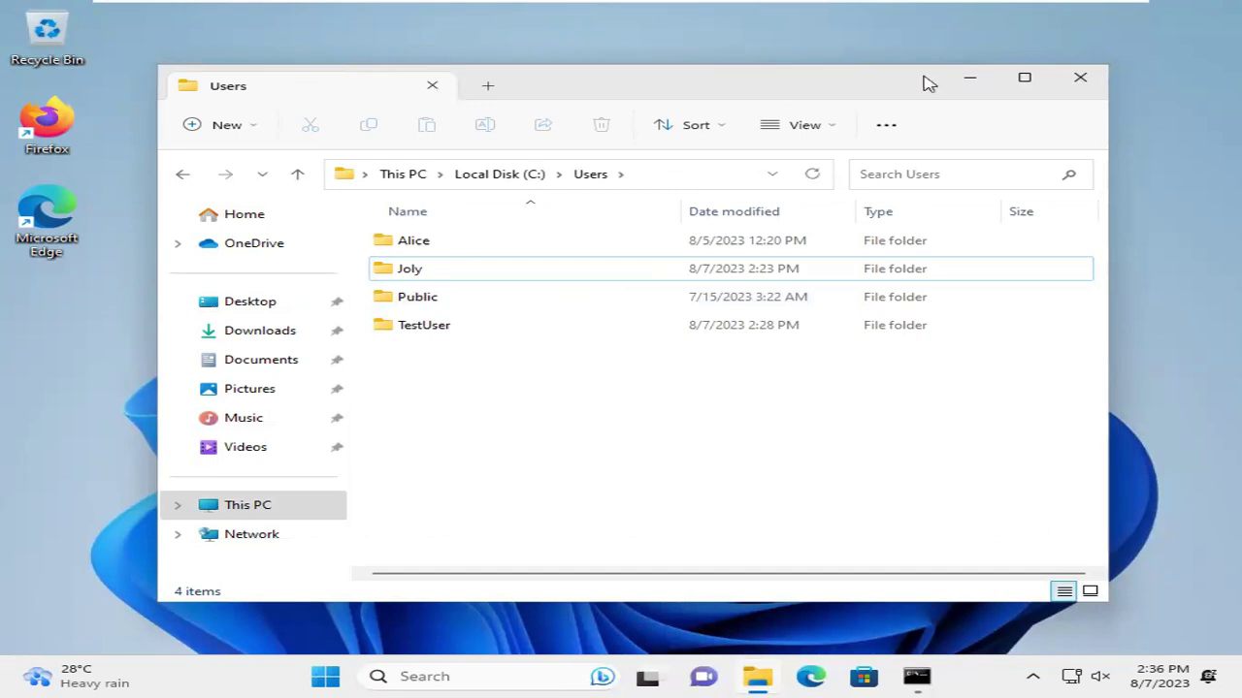
click(1080, 83)
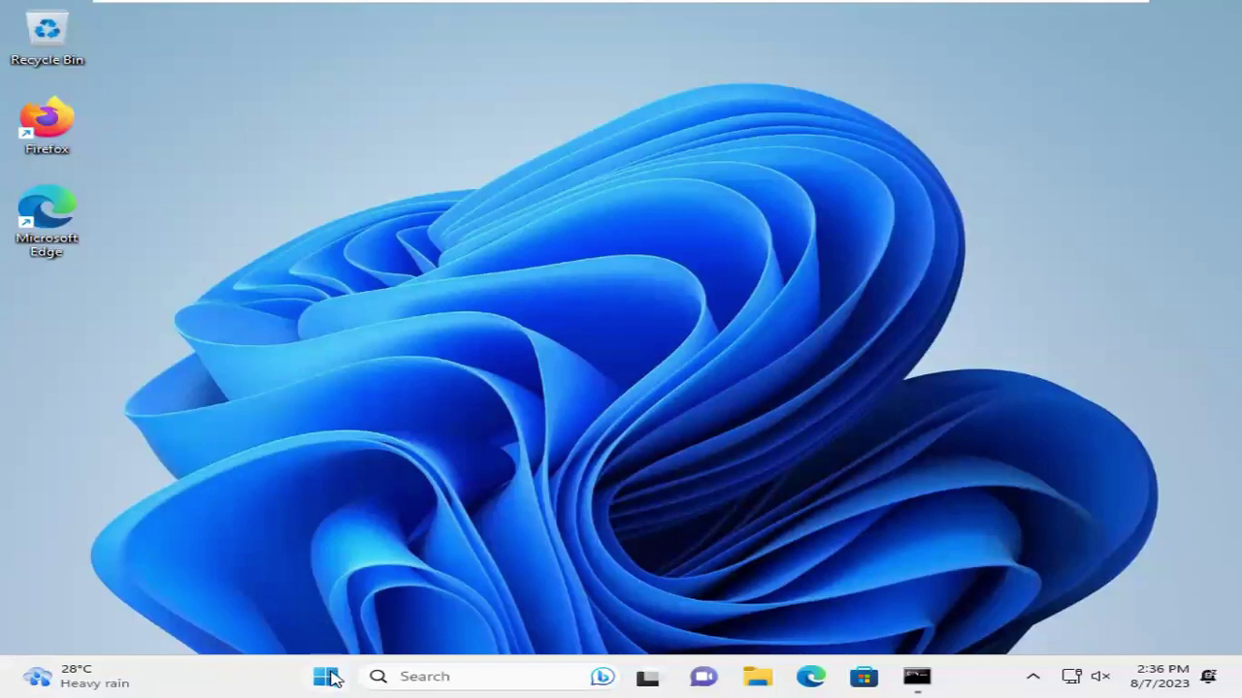
click(326, 676)
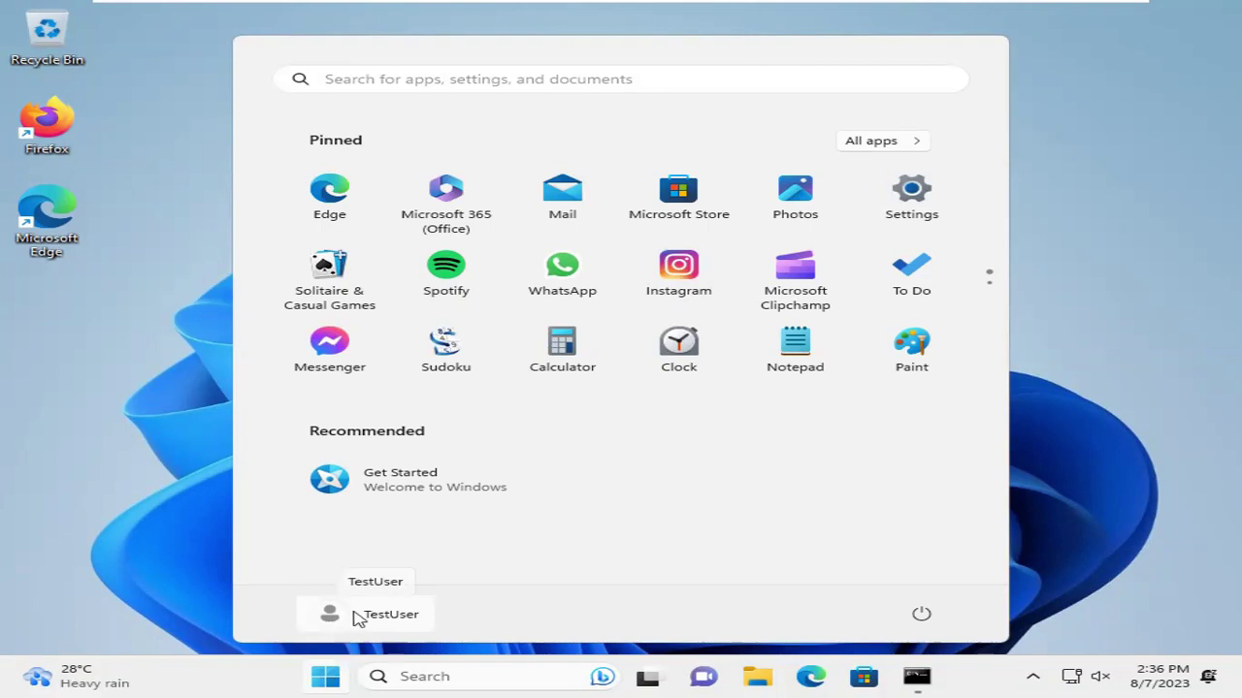
click(359, 619)
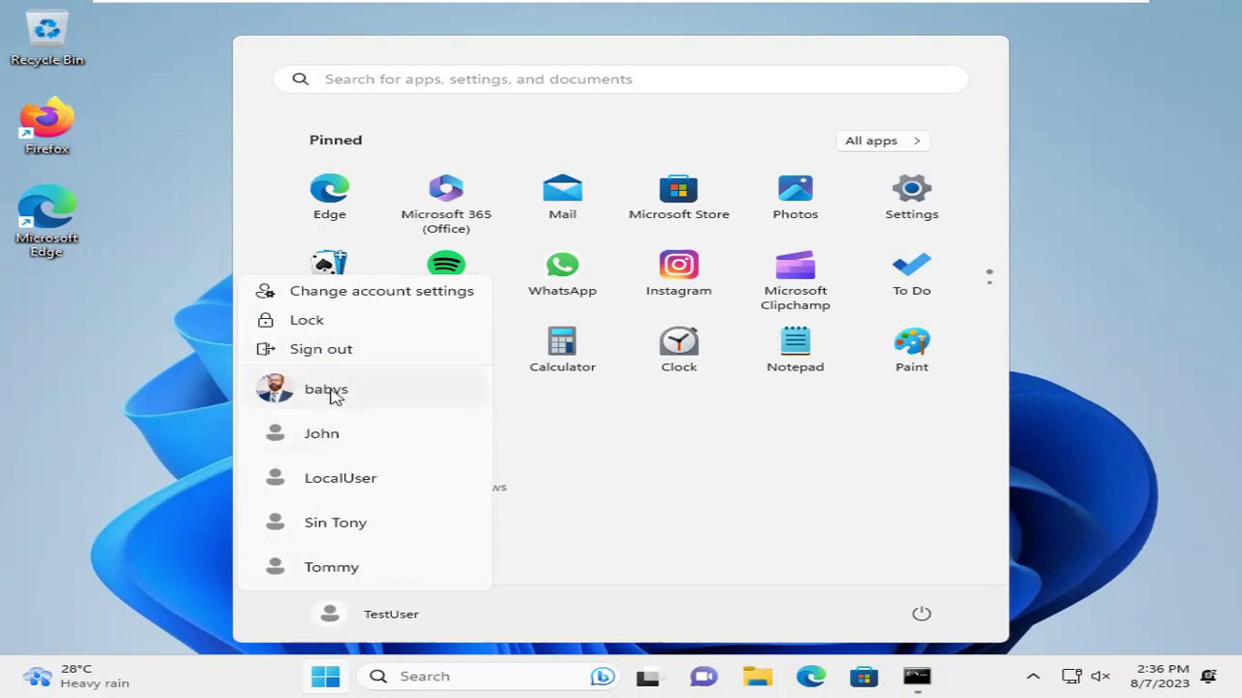
click(149, 411)
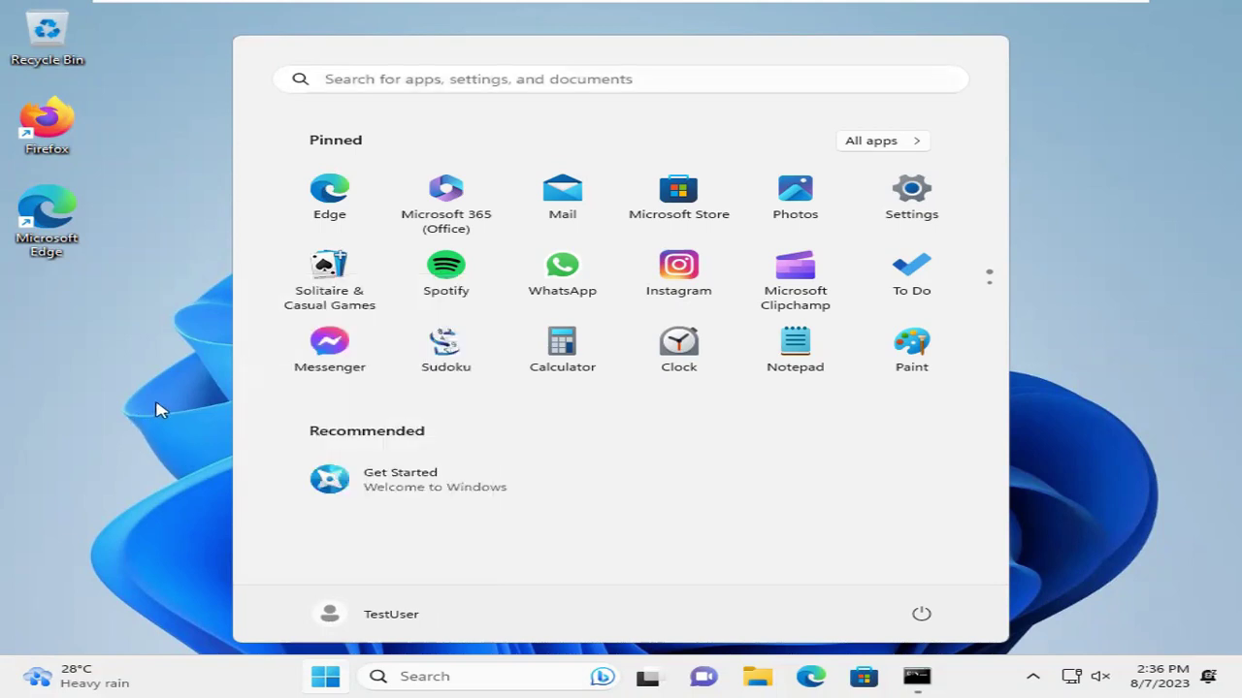
click(185, 434)
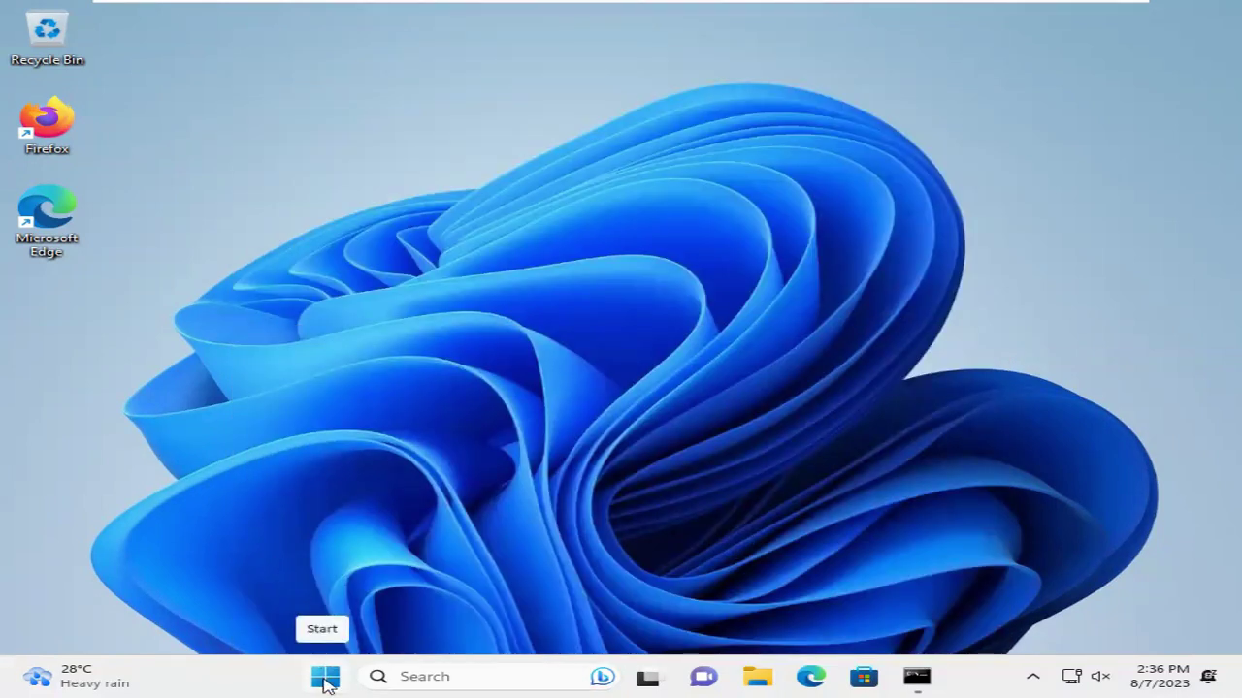
Run netplwiz from the Run dialog to open the User Accounts window
right_click(325, 682)
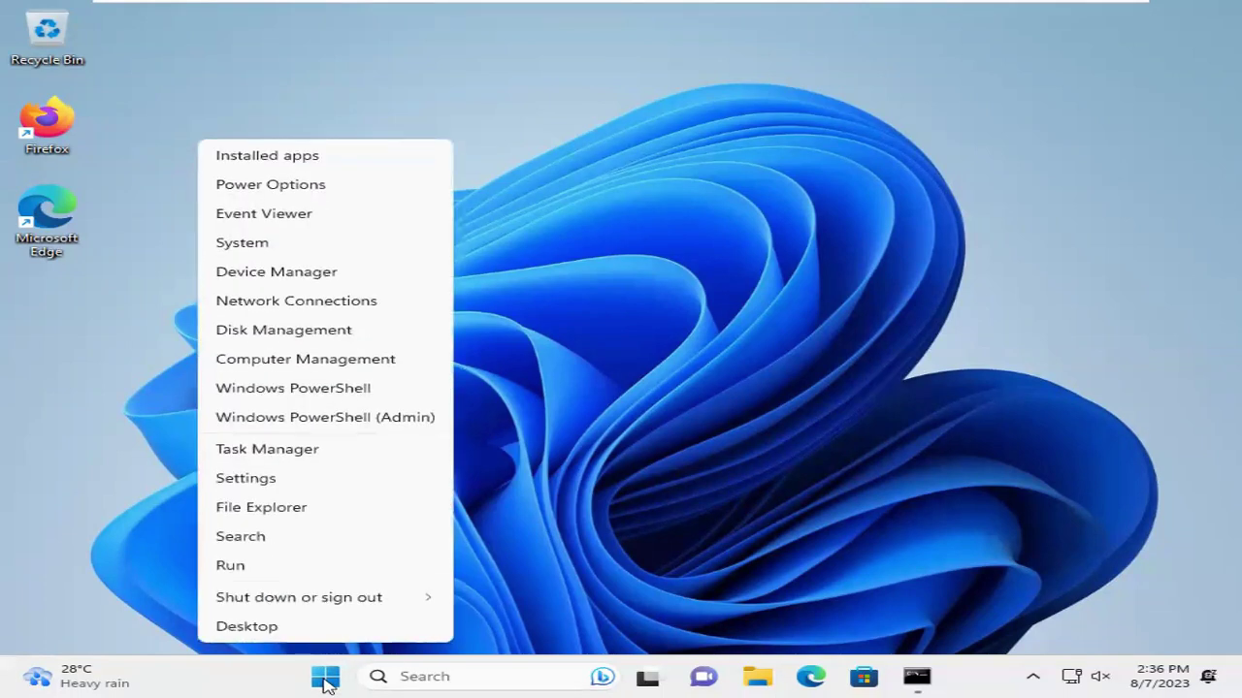
click(240, 567)
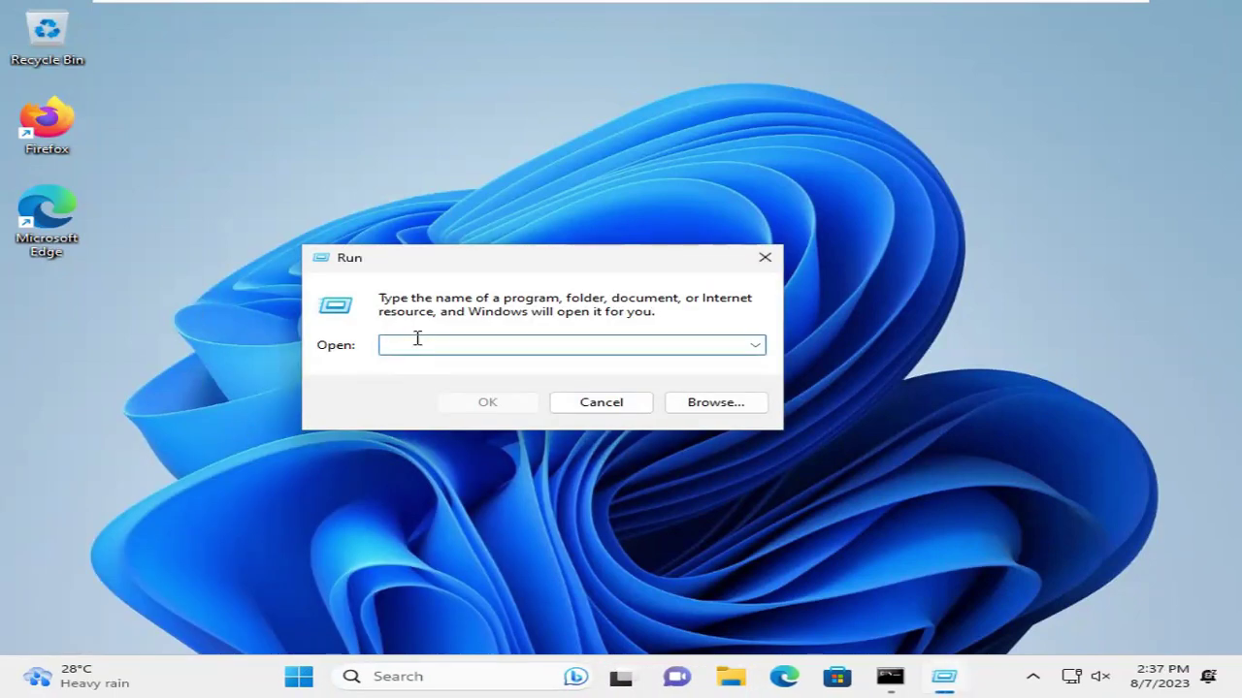
text(net)
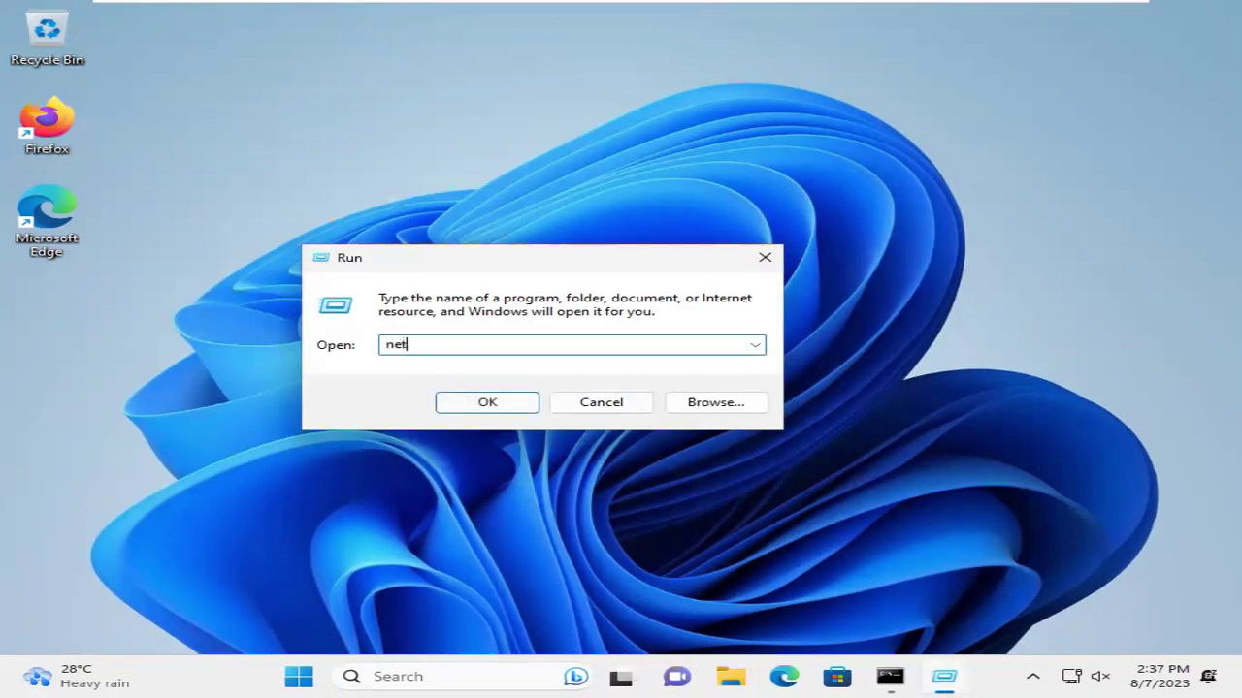
text(plwiz)
drag(442, 345, 383, 348)
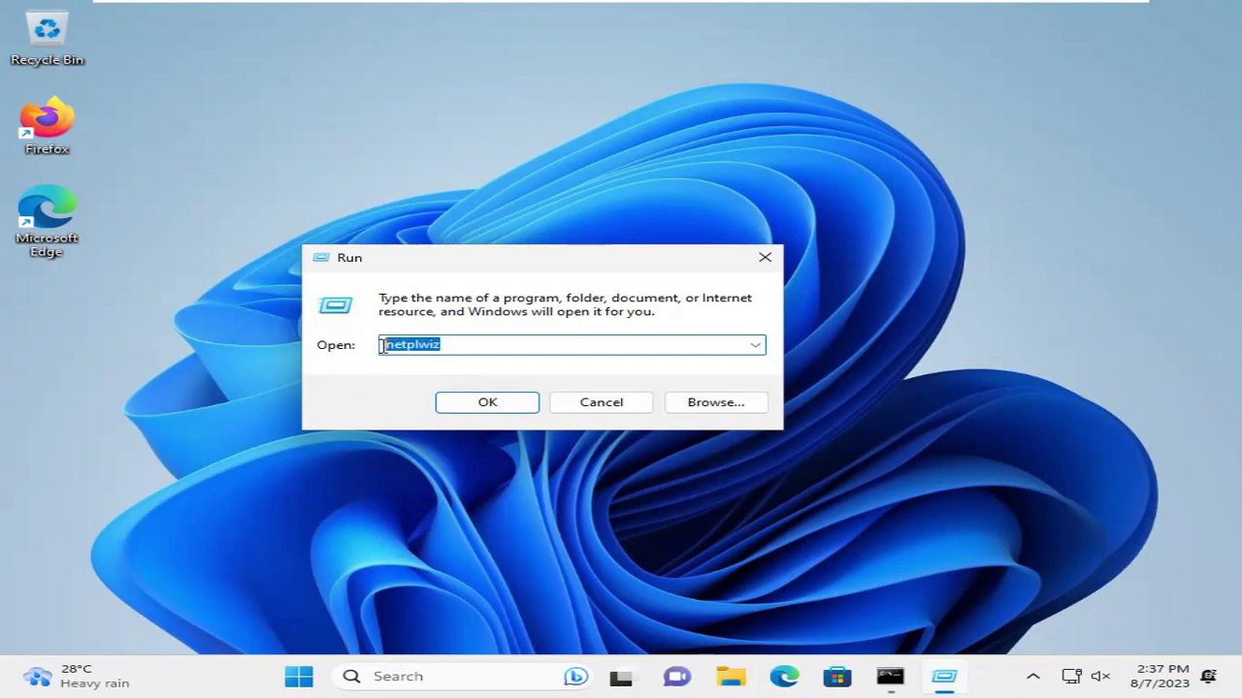
click(455, 347)
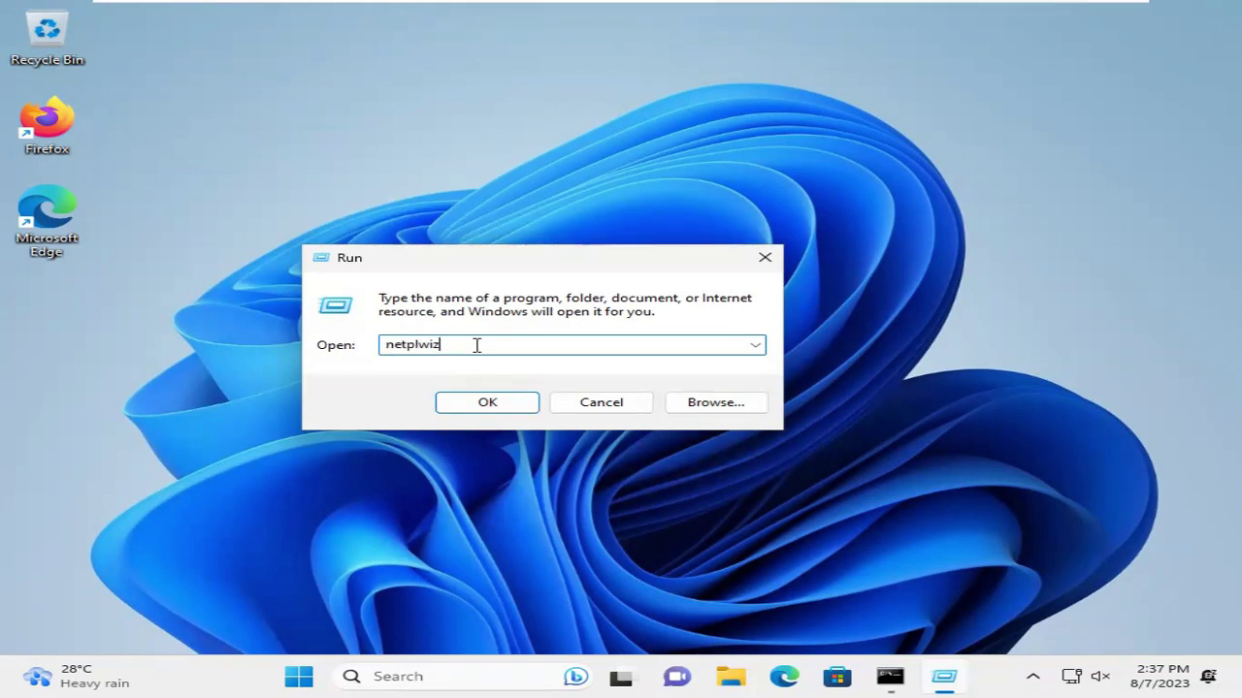
click(487, 405)
Change the babys account's user name to Joly, apply it, and close User Accounts
click(180, 252)
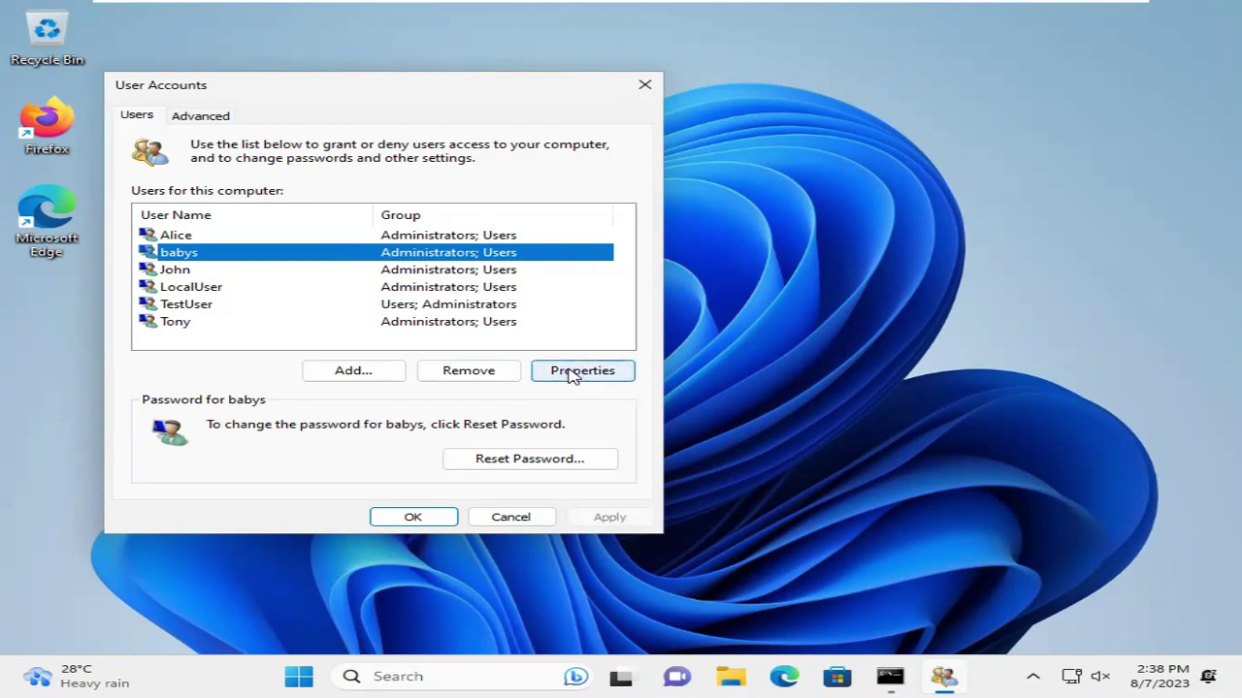
click(572, 373)
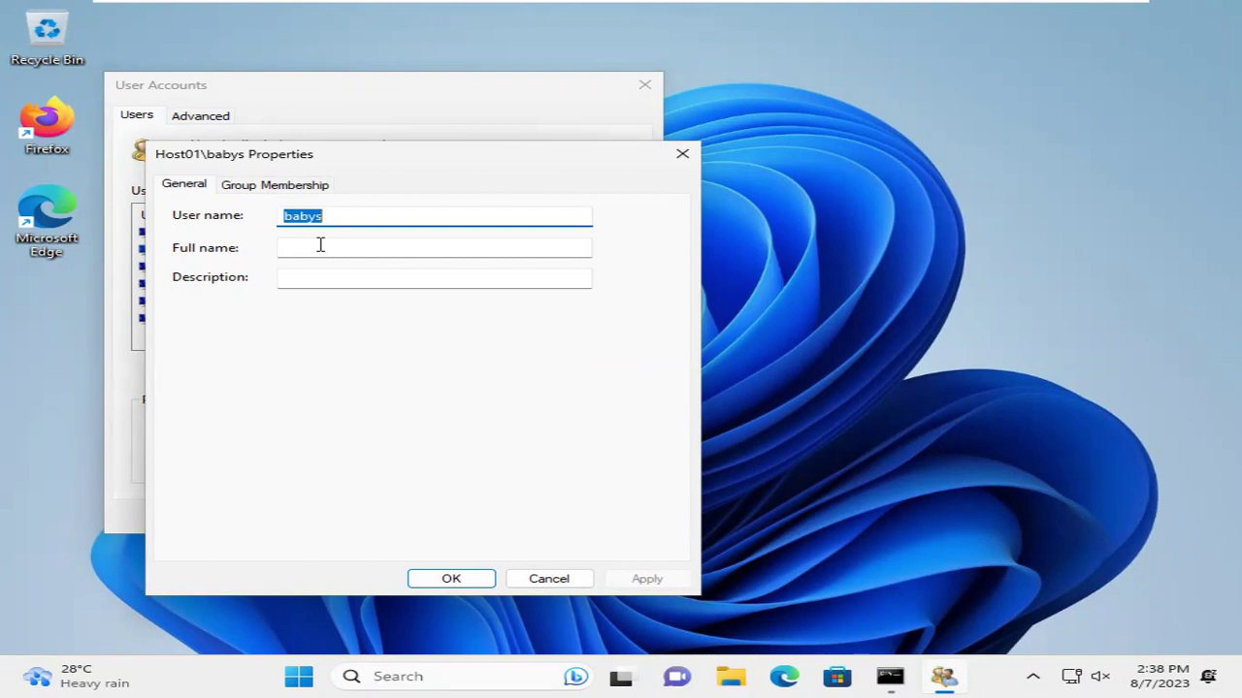
text(Joly)
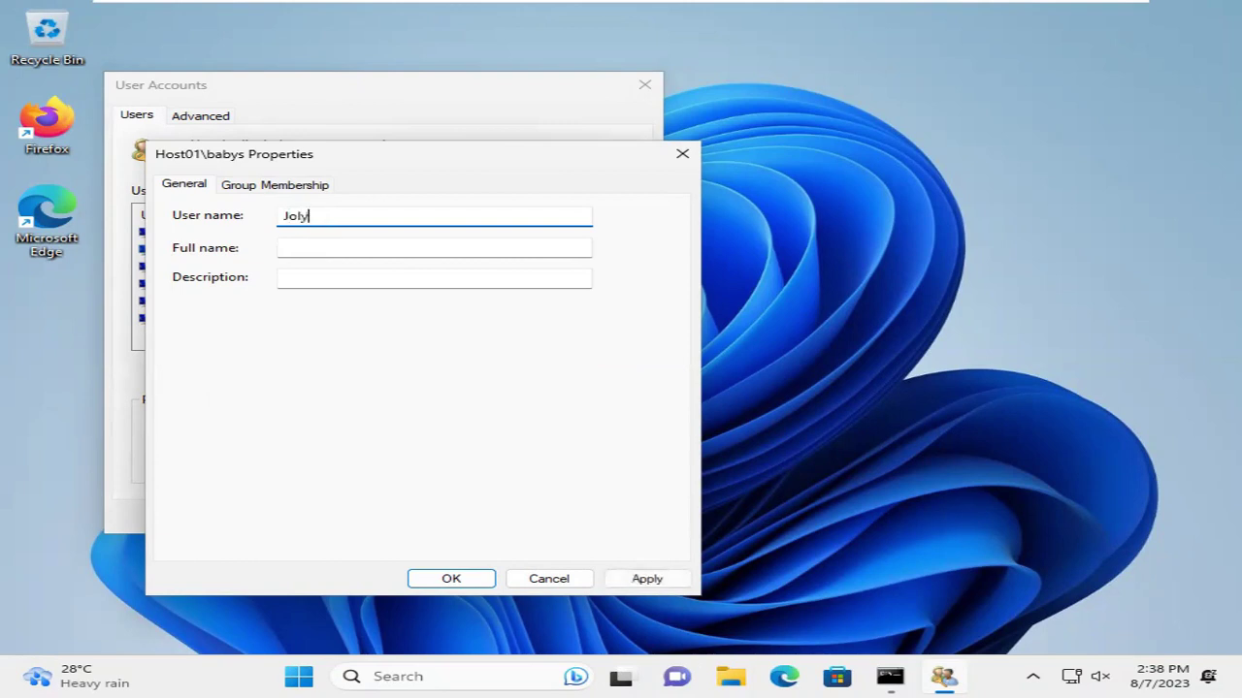
click(305, 251)
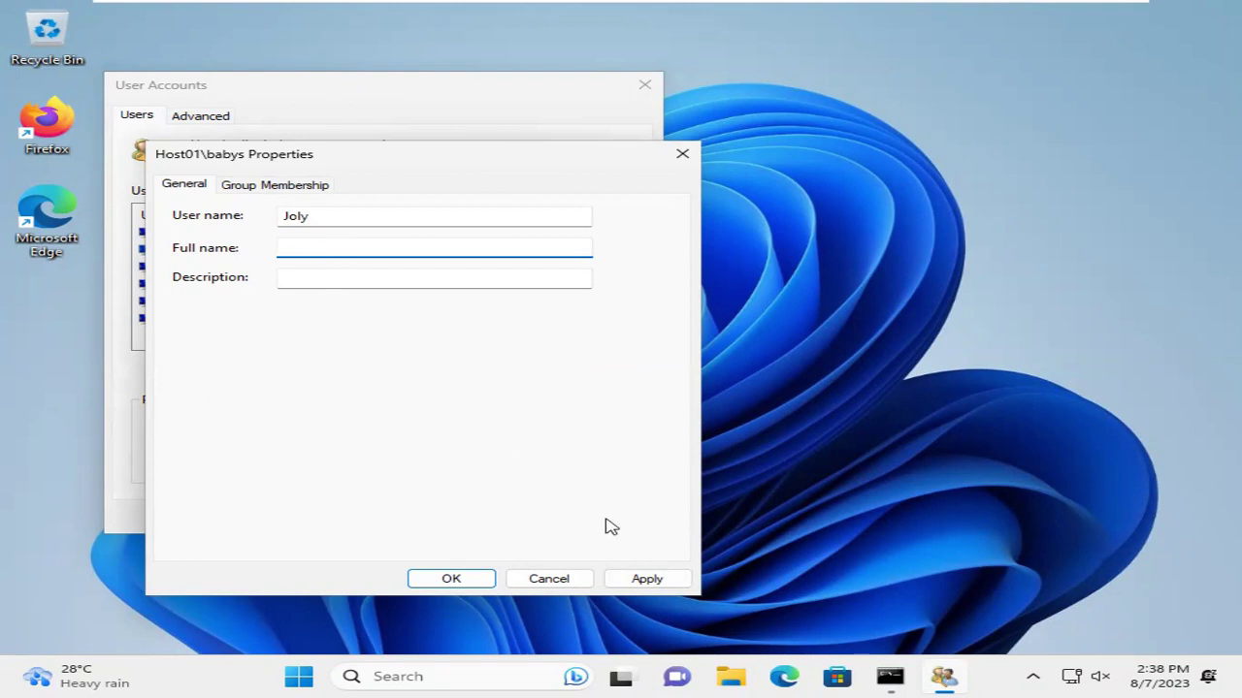
click(640, 581)
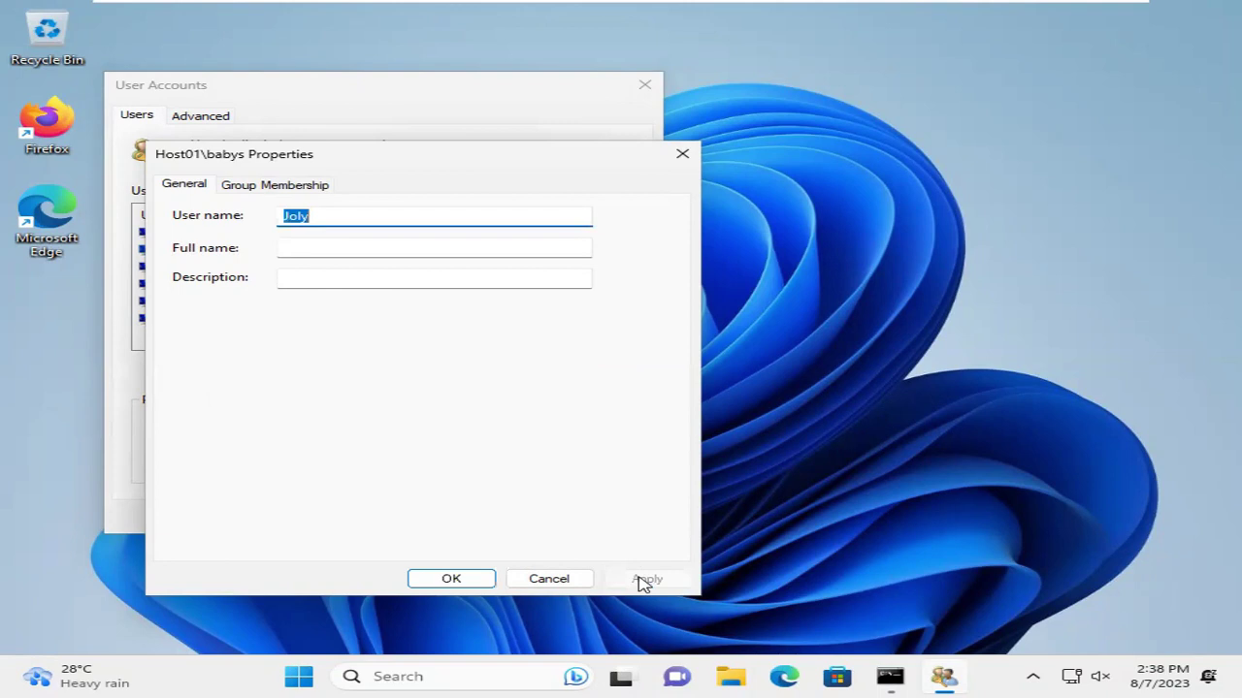
click(458, 582)
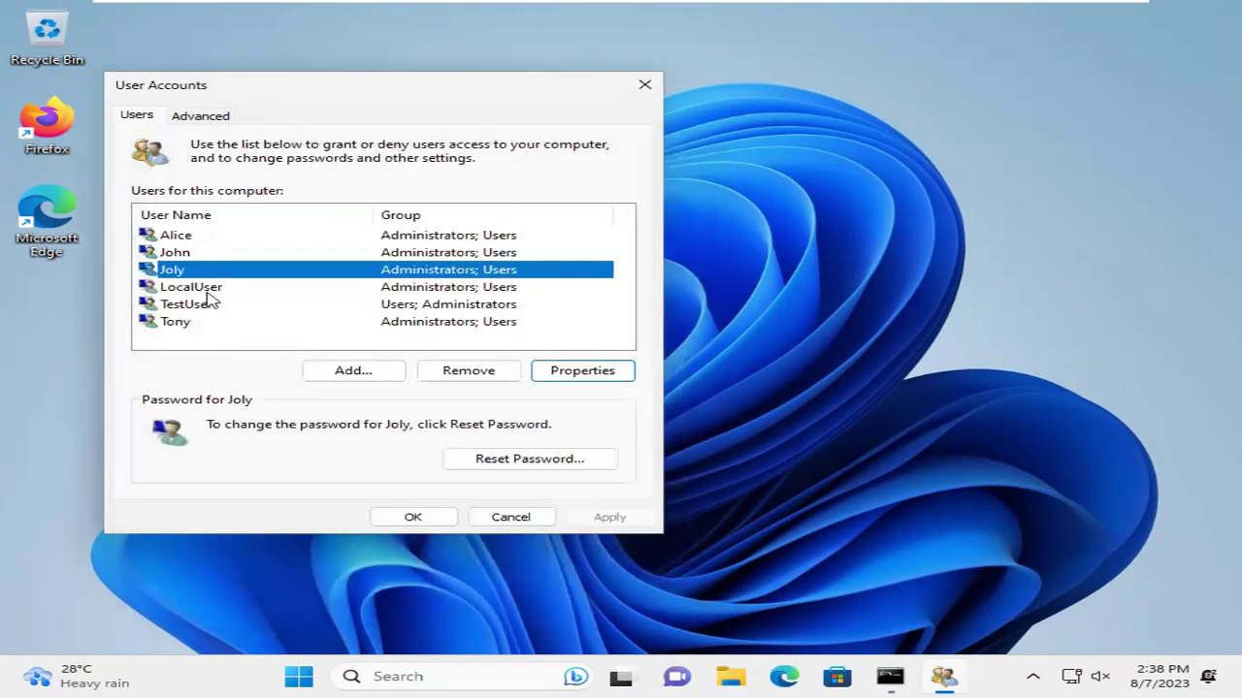
click(408, 517)
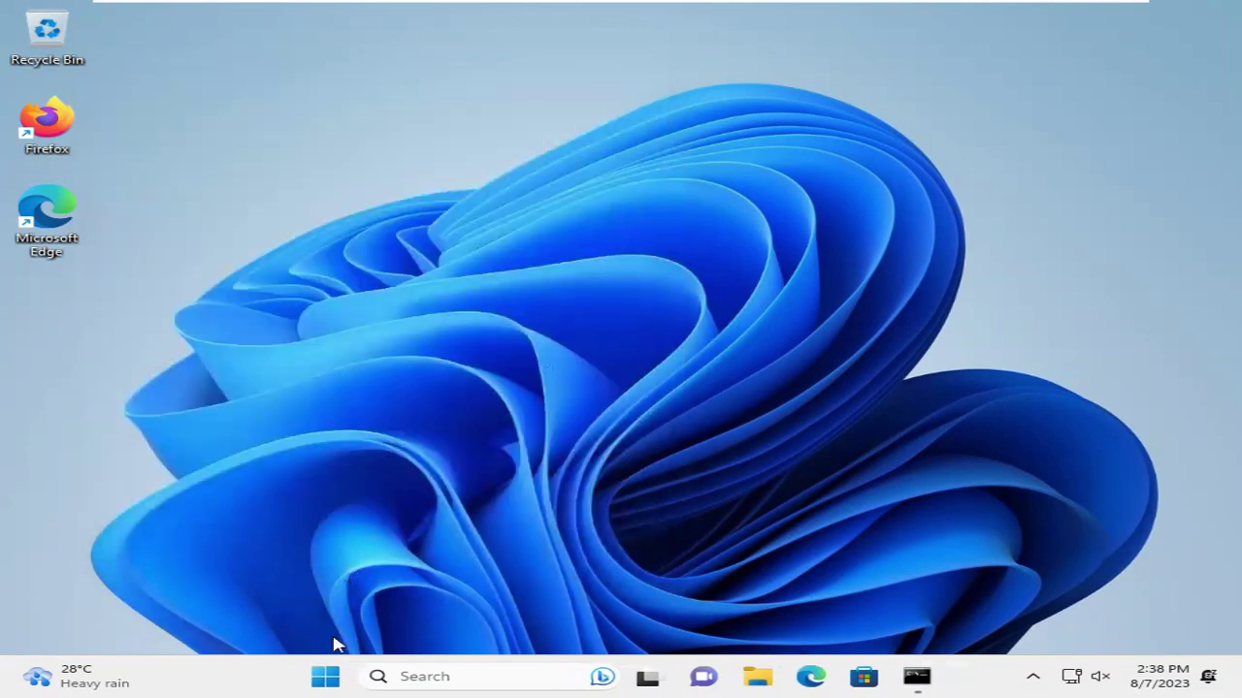
Switch from TestUser to the renamed Joly account and sign in with its password
click(328, 676)
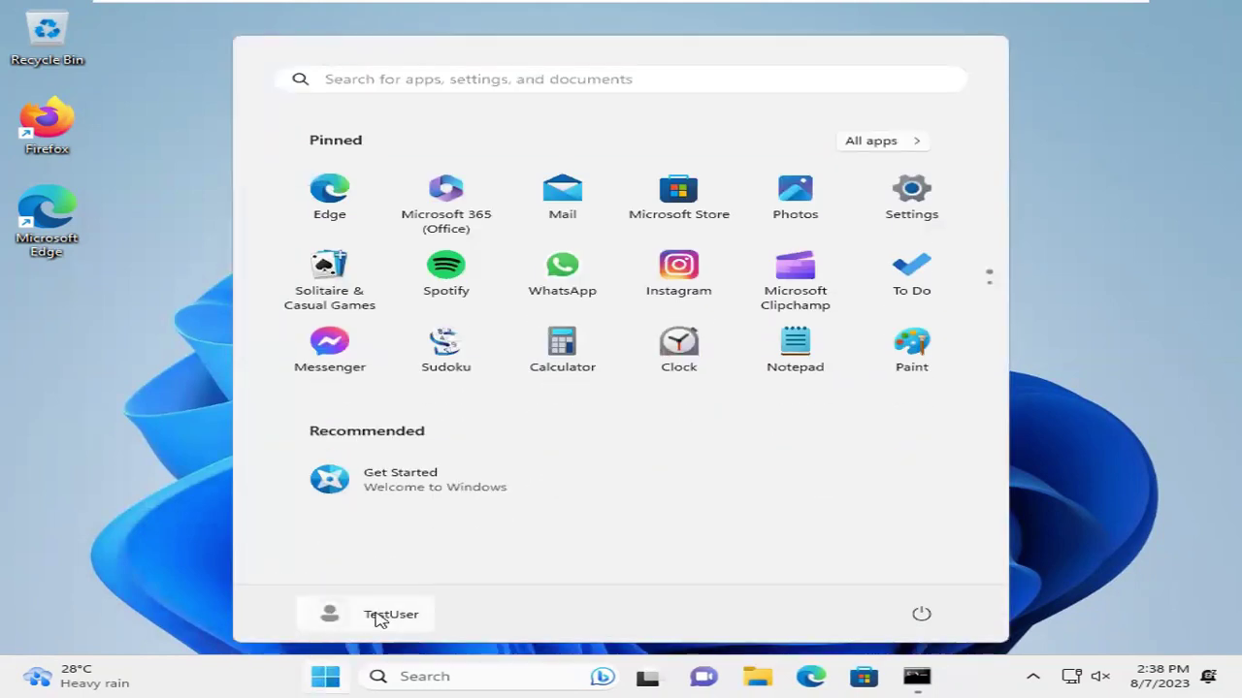
click(378, 617)
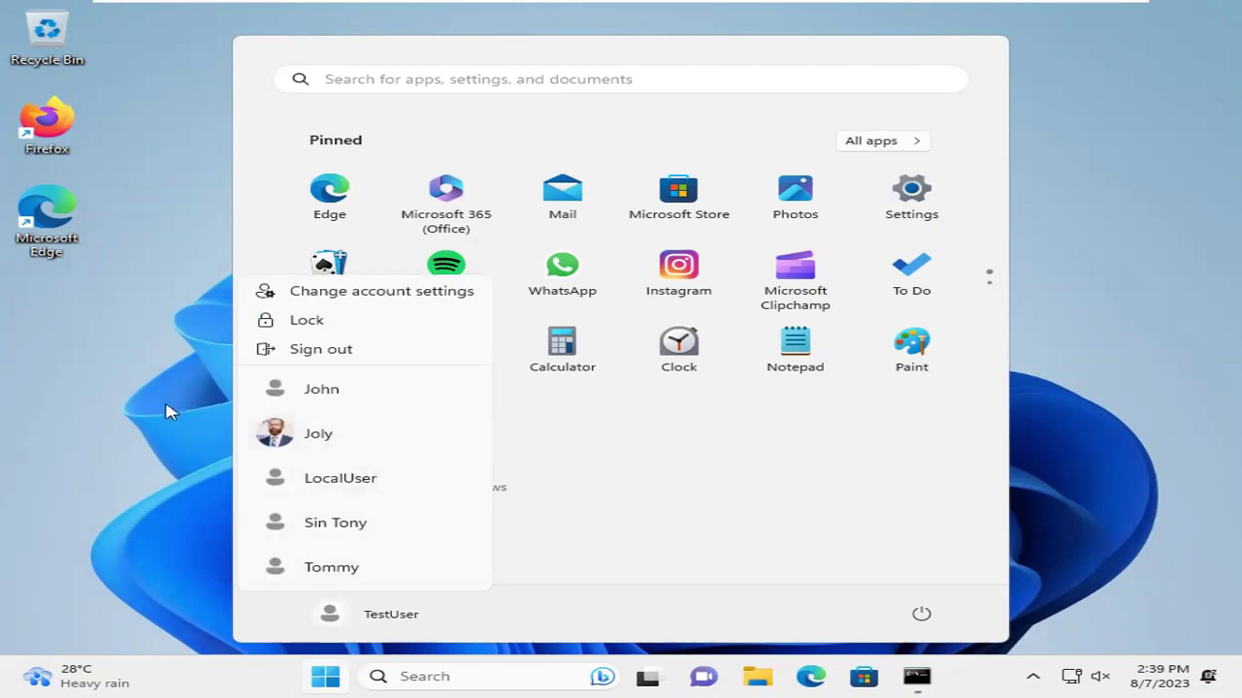
key(Escape)
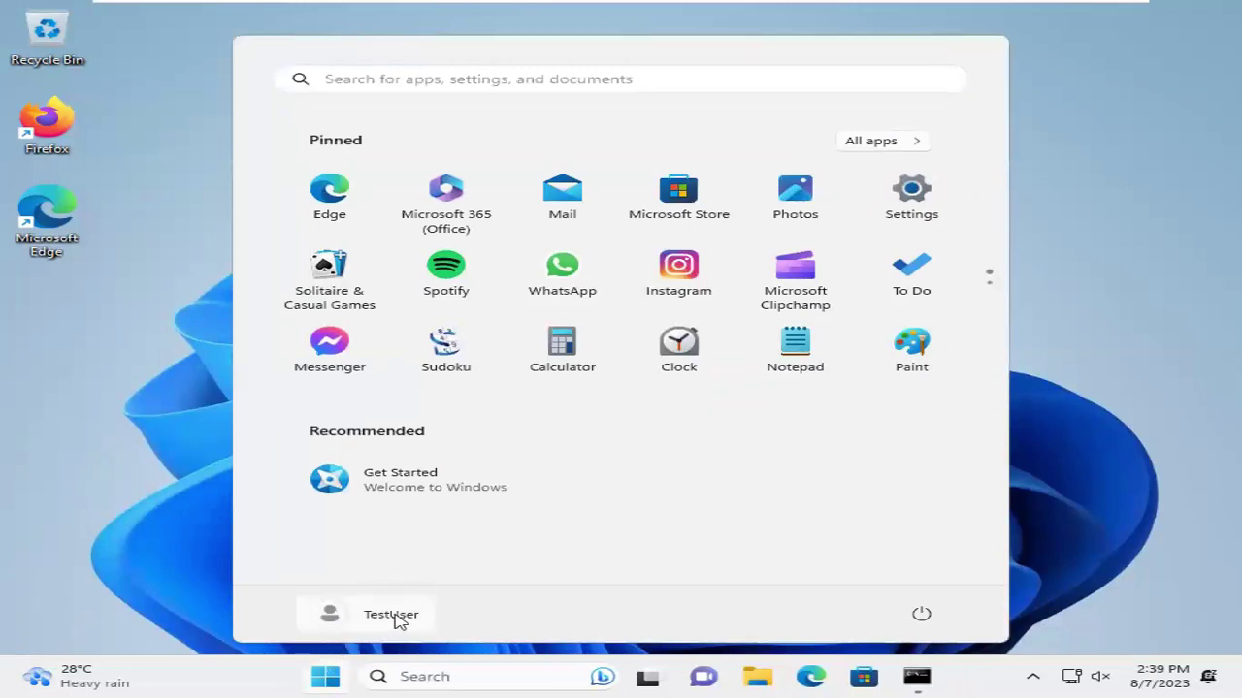
click(393, 617)
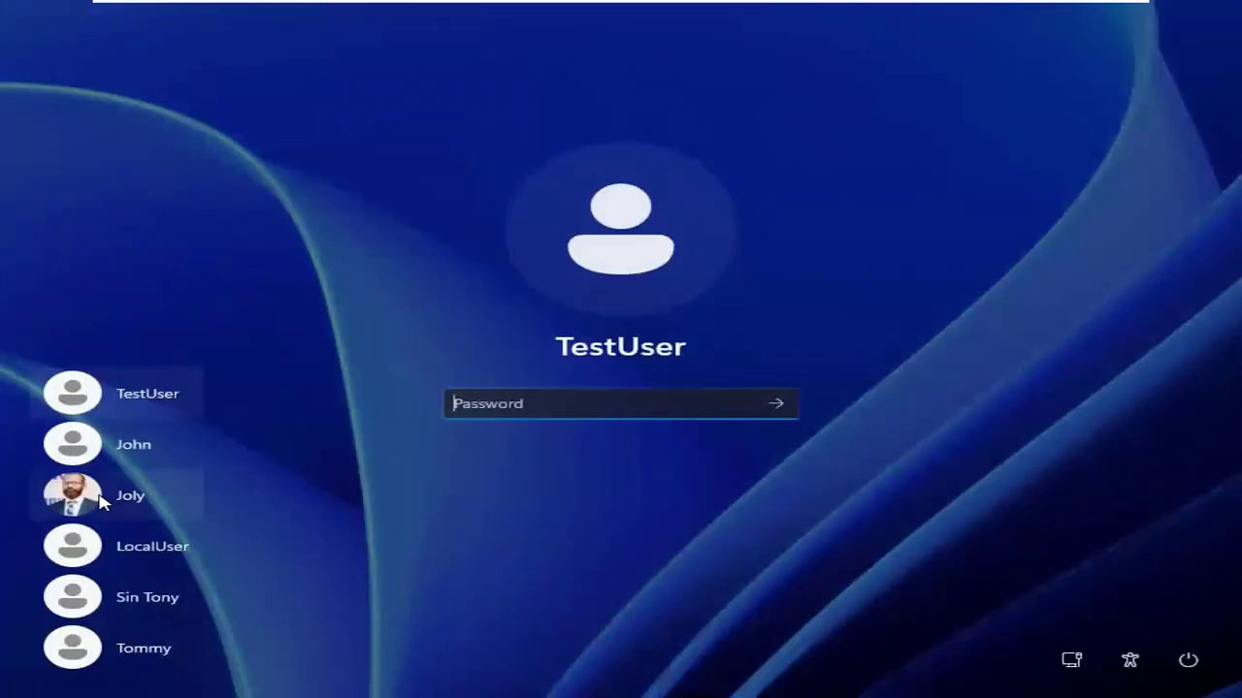
click(147, 498)
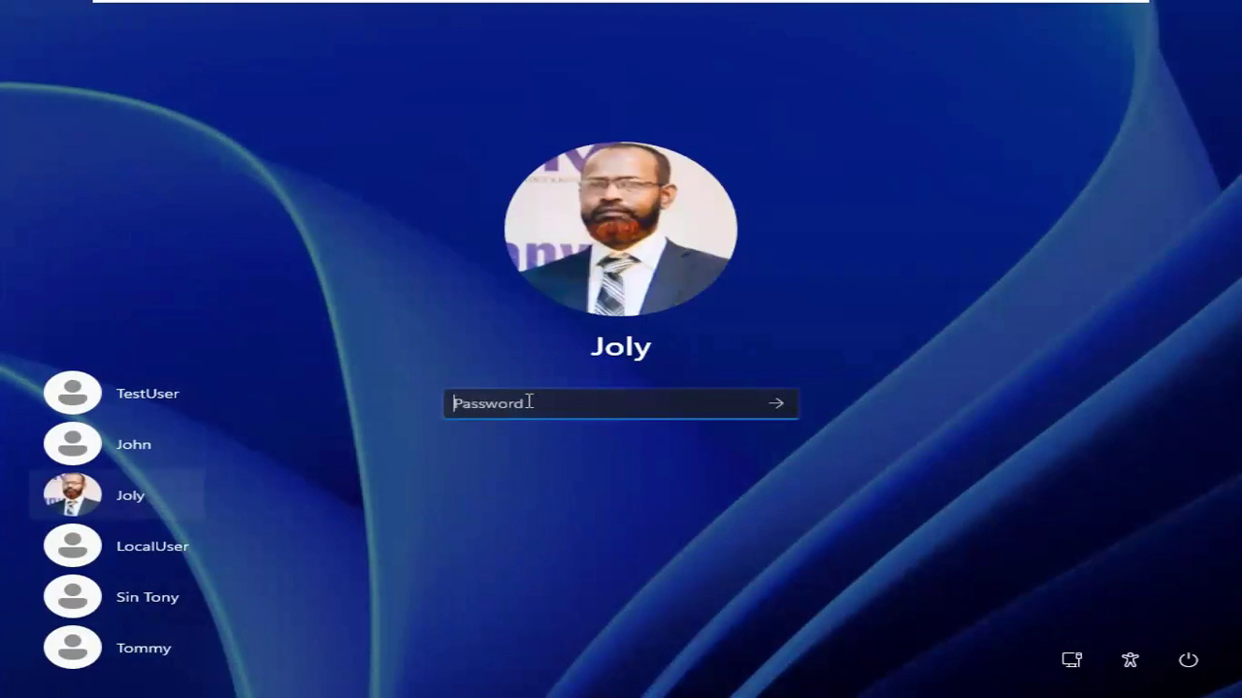
text(•••••••••••)
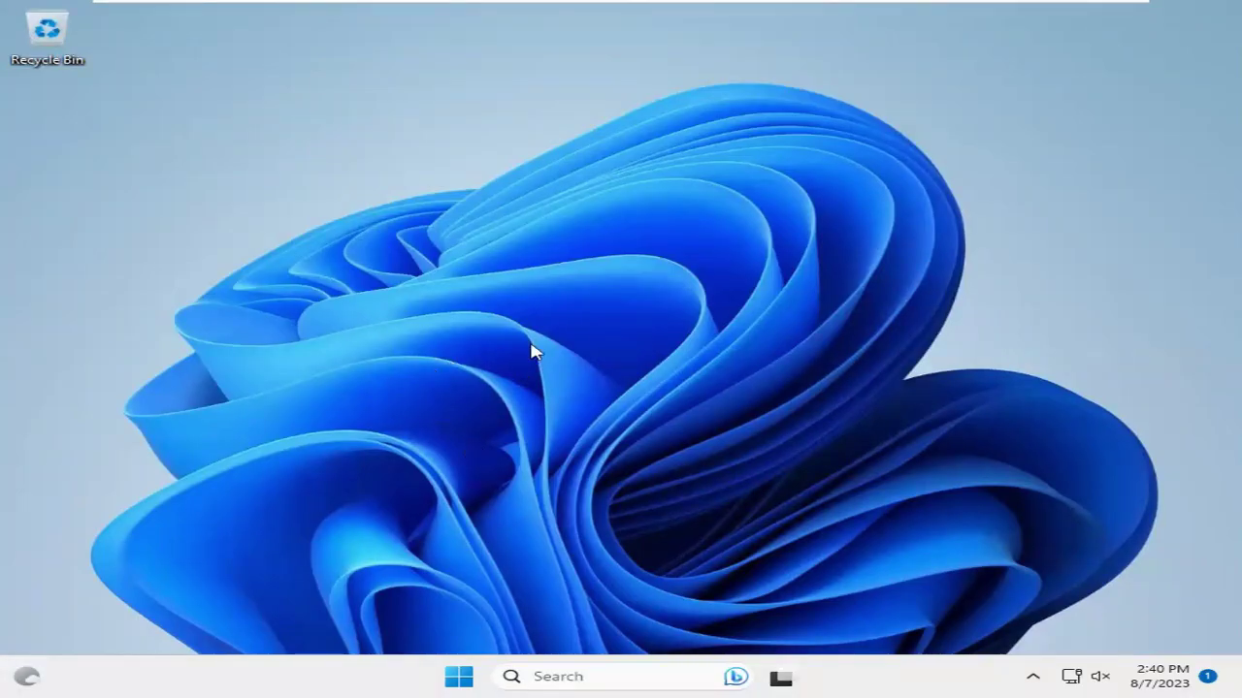
Confirm Joly is signed in via the Start menu, then open the Win+X tools list
click(459, 678)
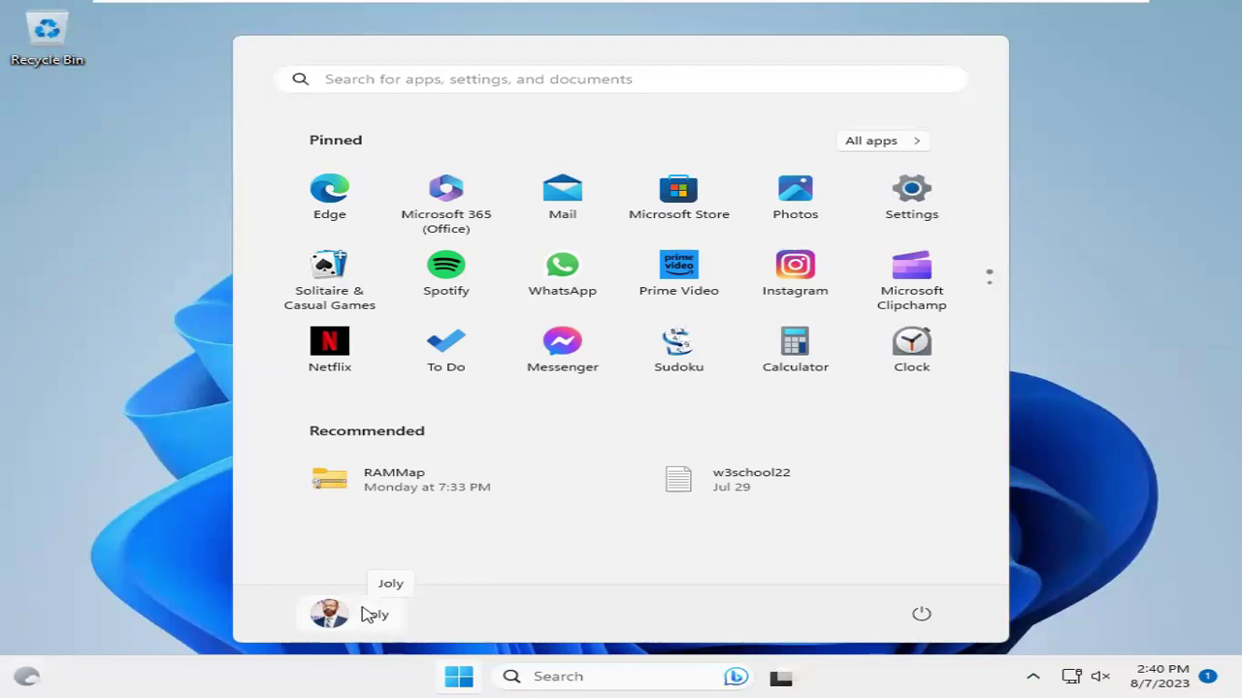
click(193, 503)
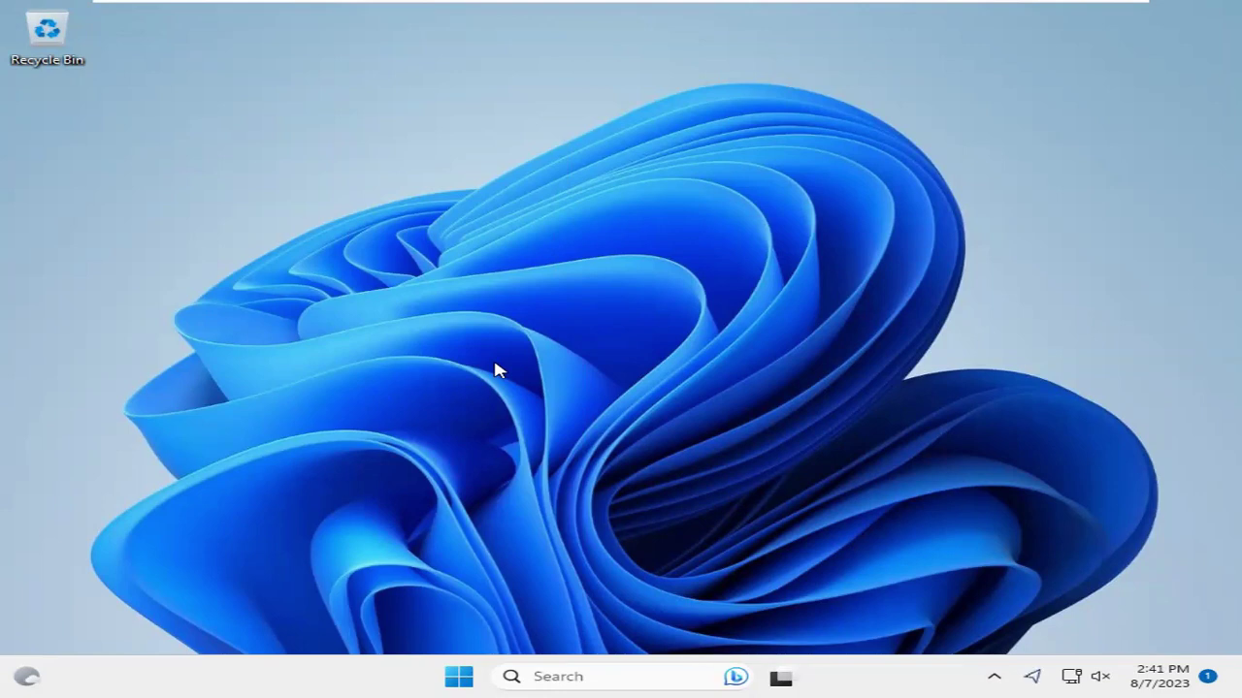
right_click(459, 677)
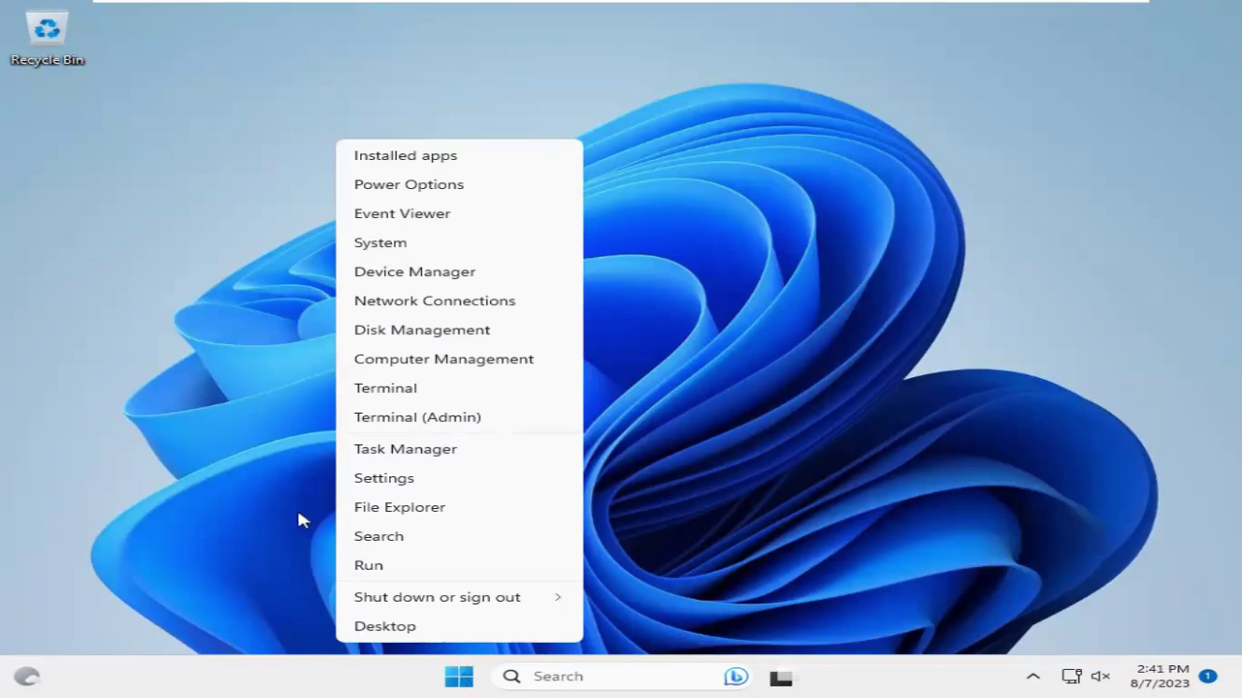
Open Computer Management's Local Users and Groups > Users list and select TestUser
click(454, 362)
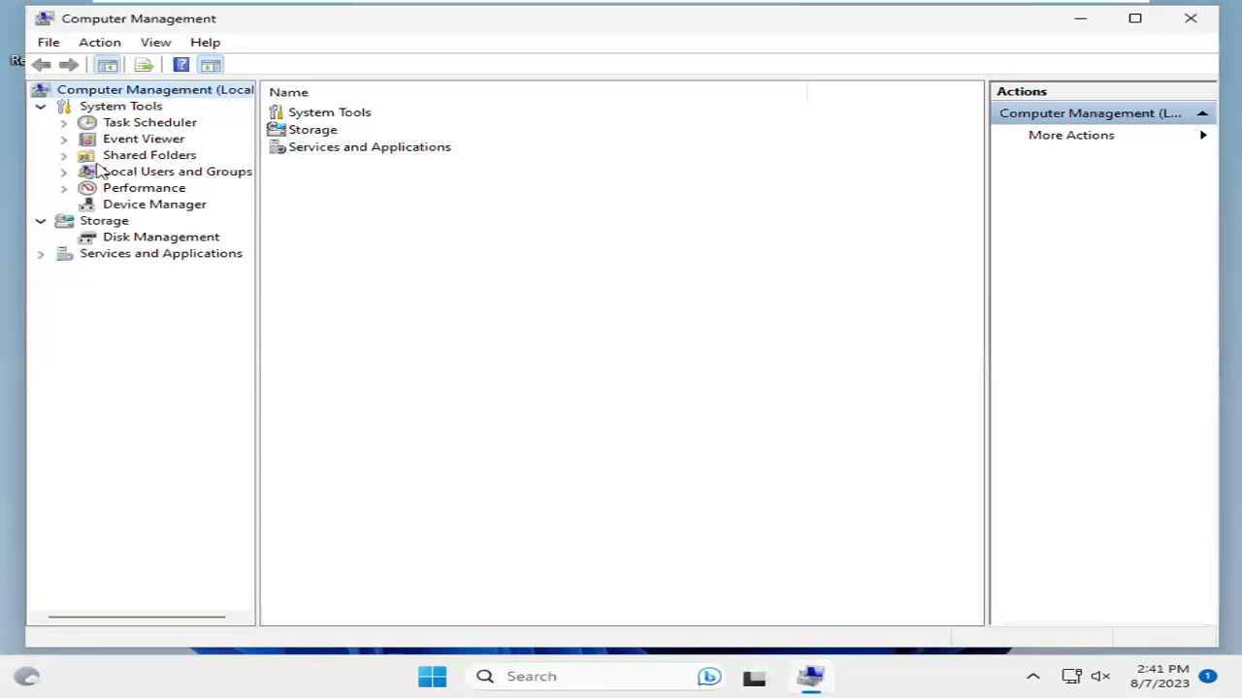
click(64, 172)
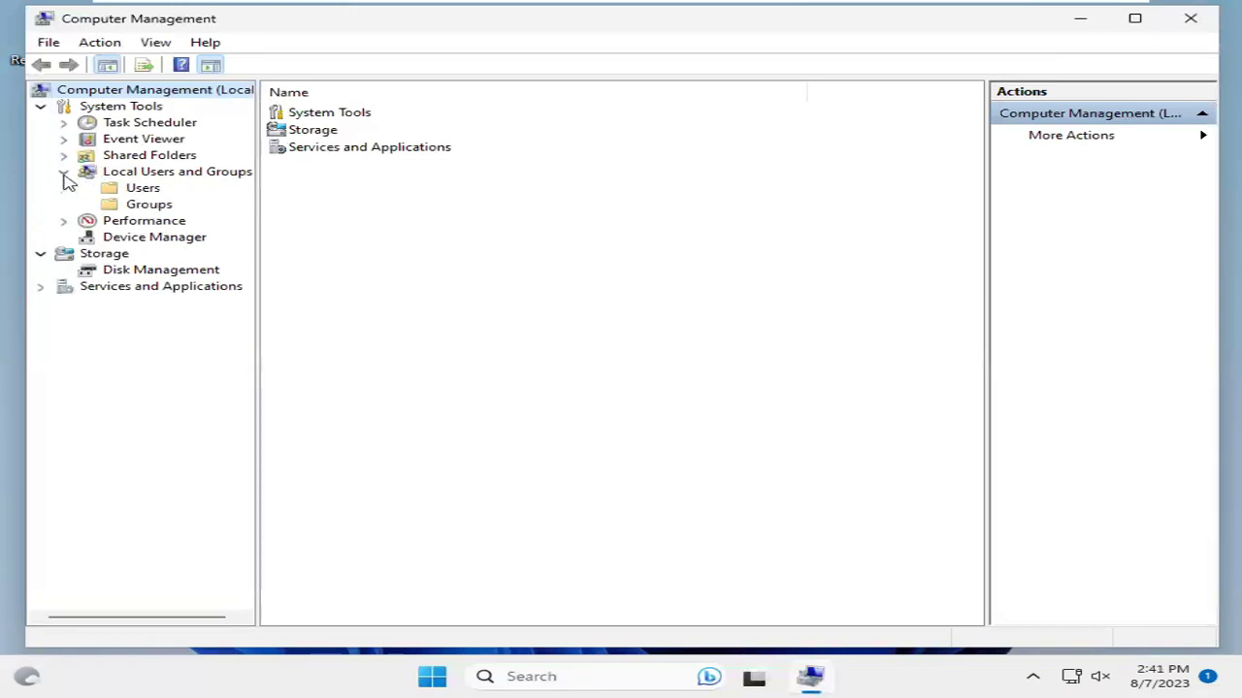
click(135, 189)
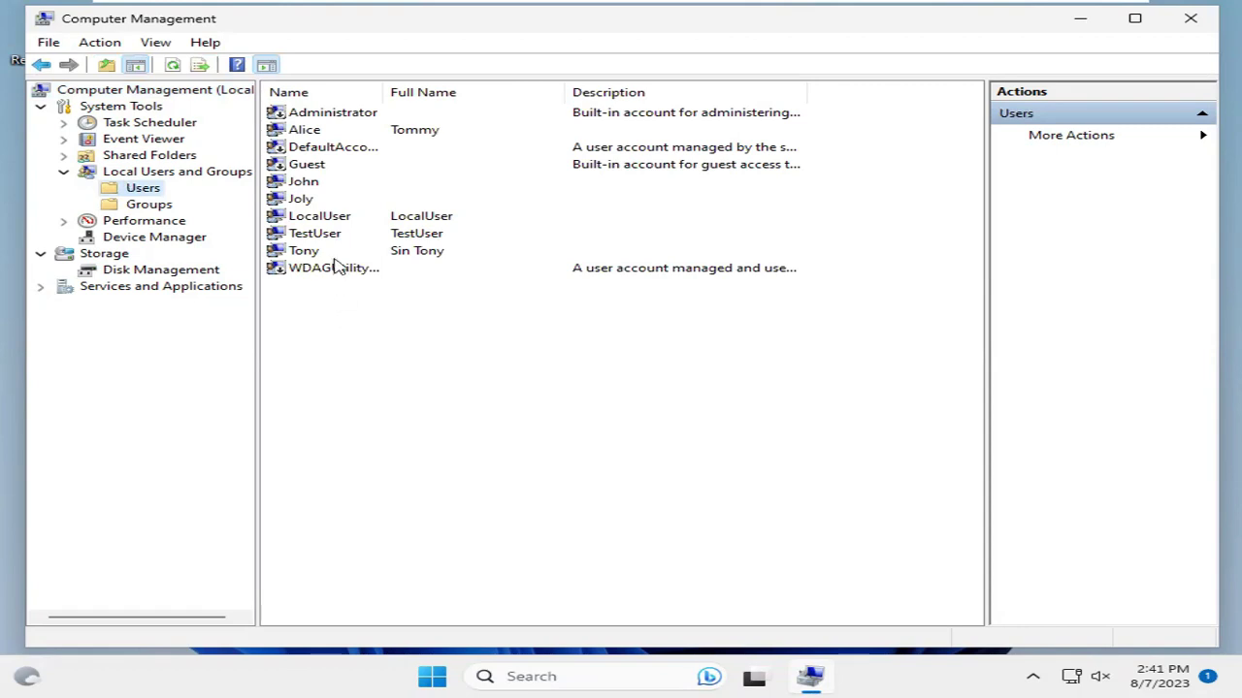
click(333, 239)
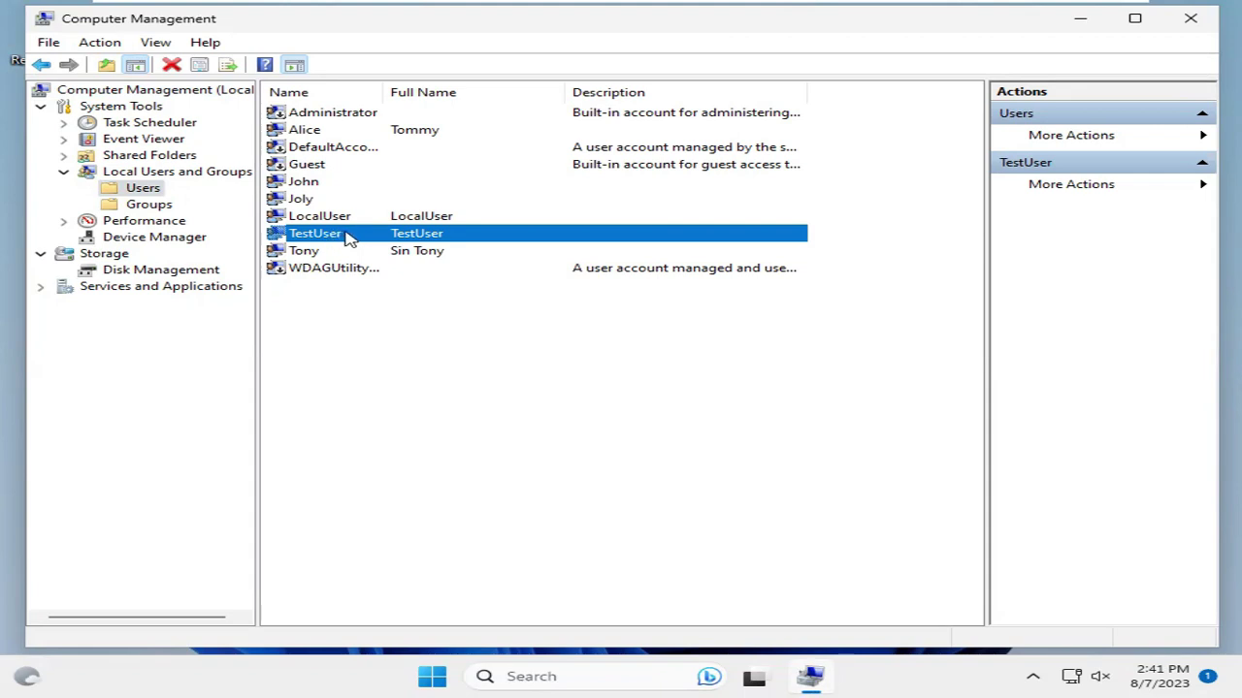
Delete the local TestUser account, confirming both warnings, then close Computer Management
right_click(348, 239)
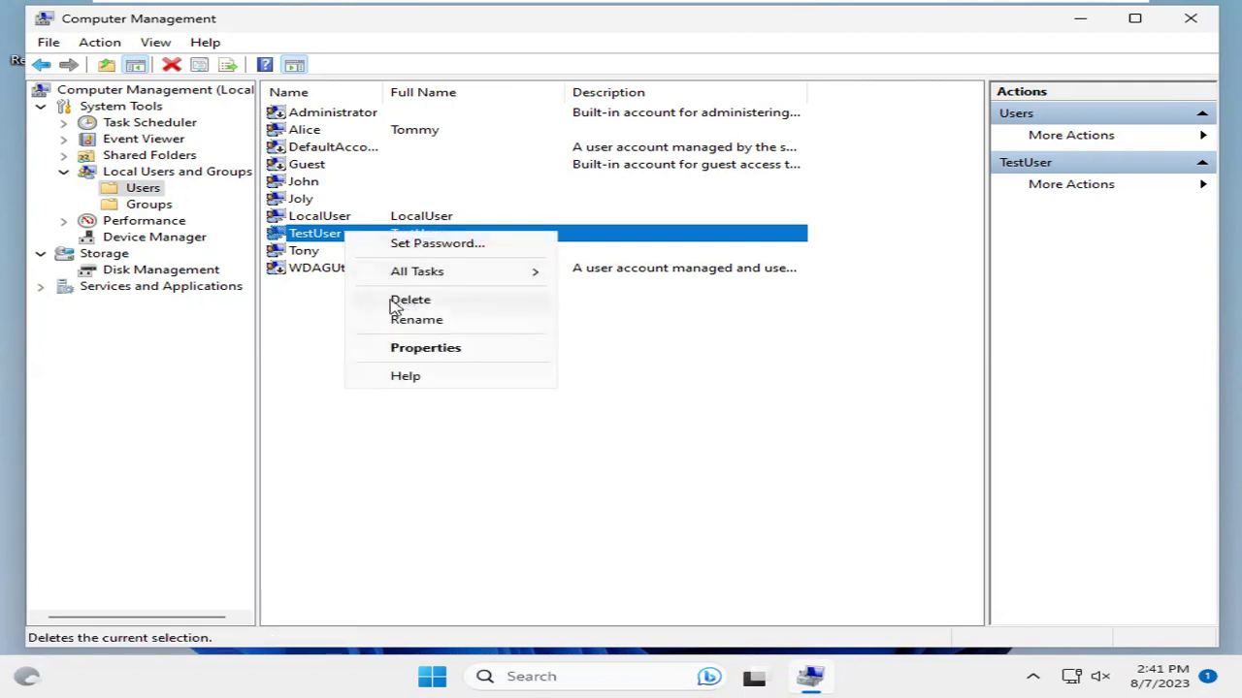
click(427, 303)
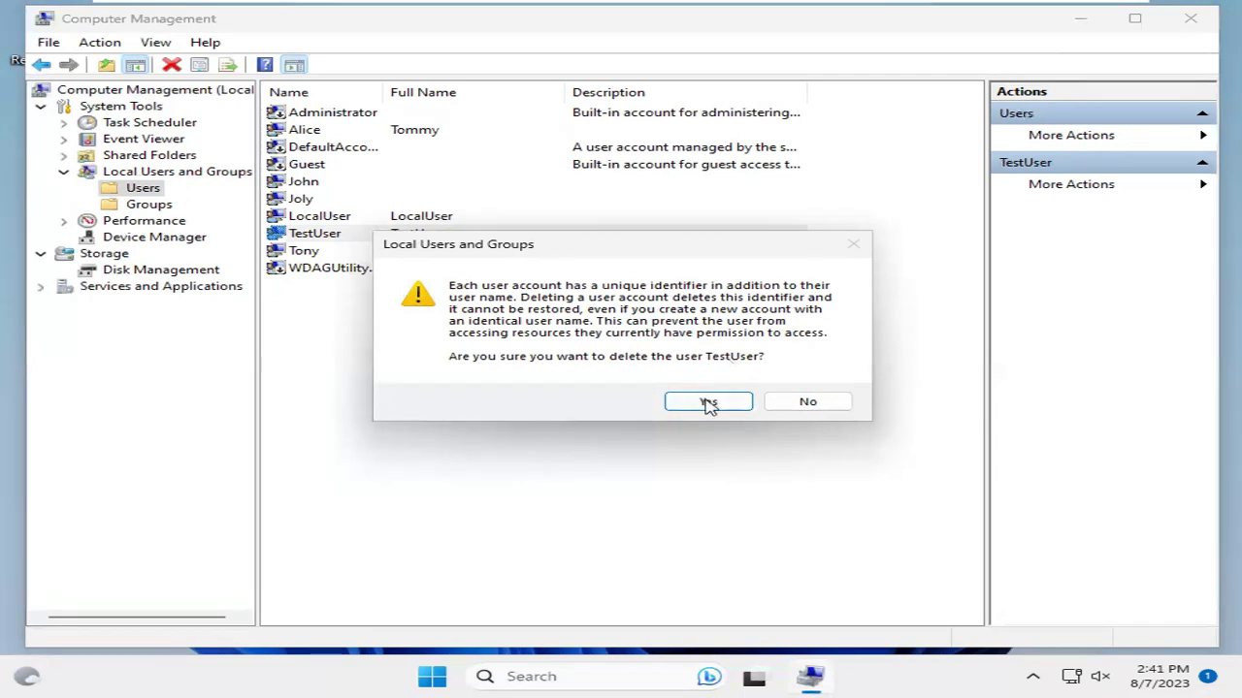
click(705, 401)
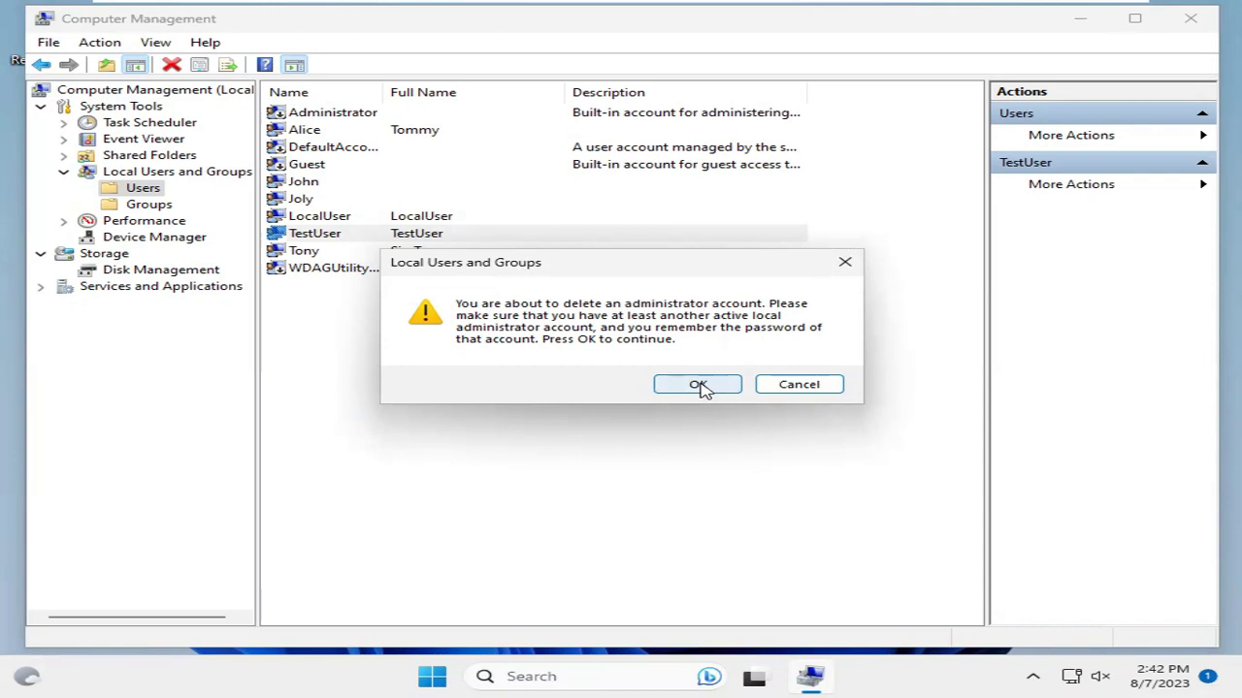
click(700, 386)
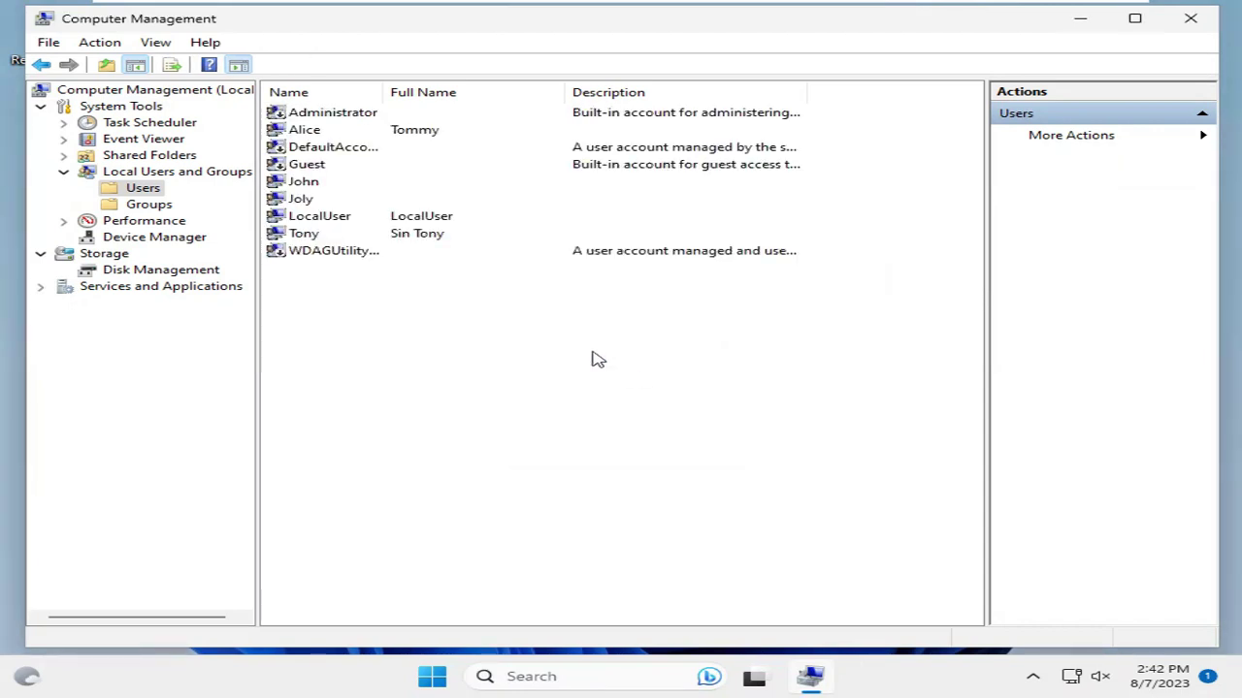
click(415, 349)
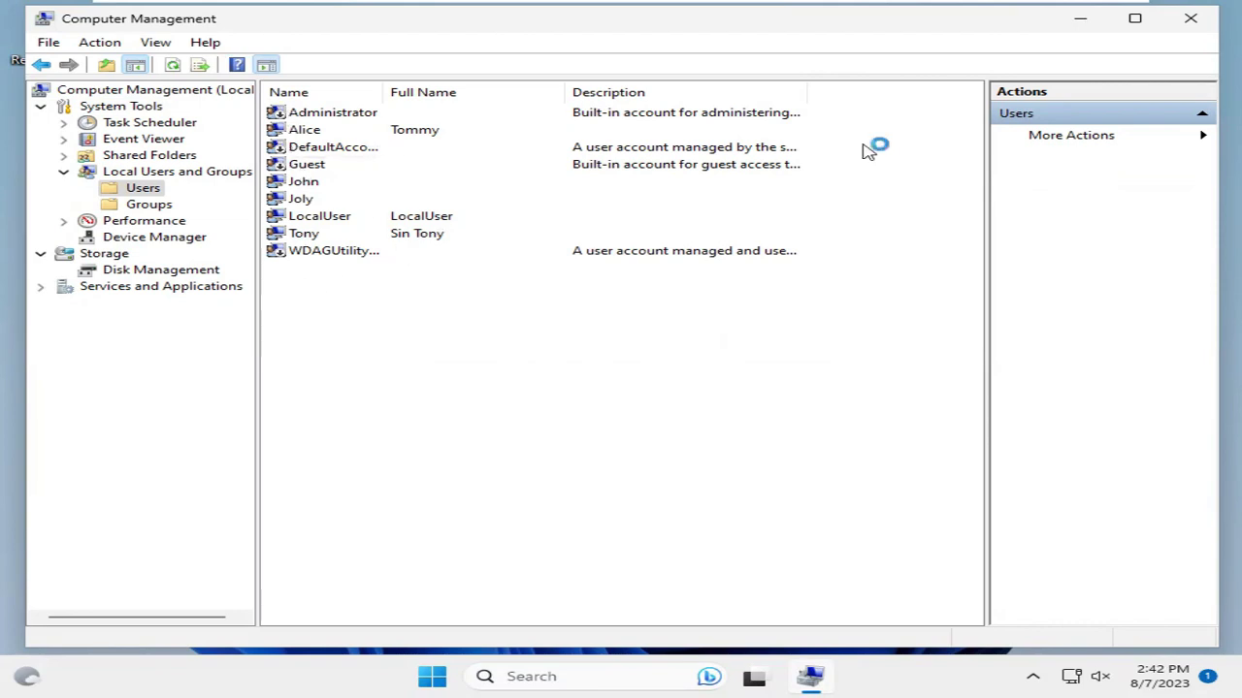
click(1192, 21)
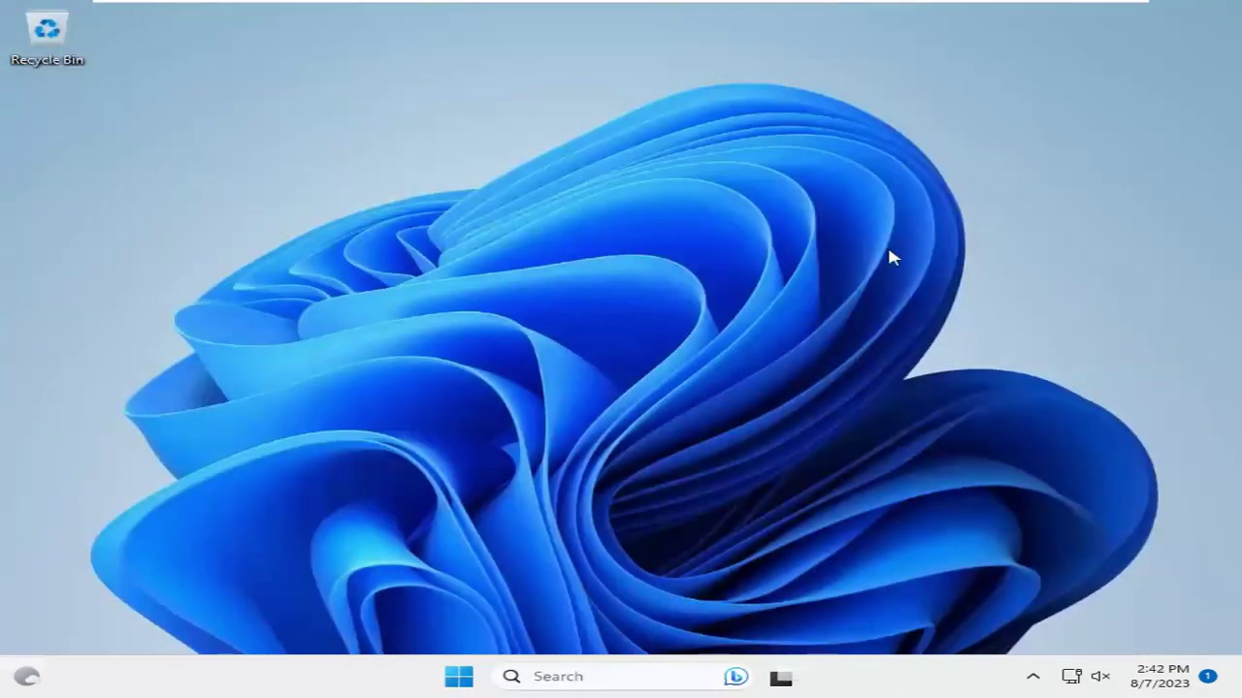
click(458, 677)
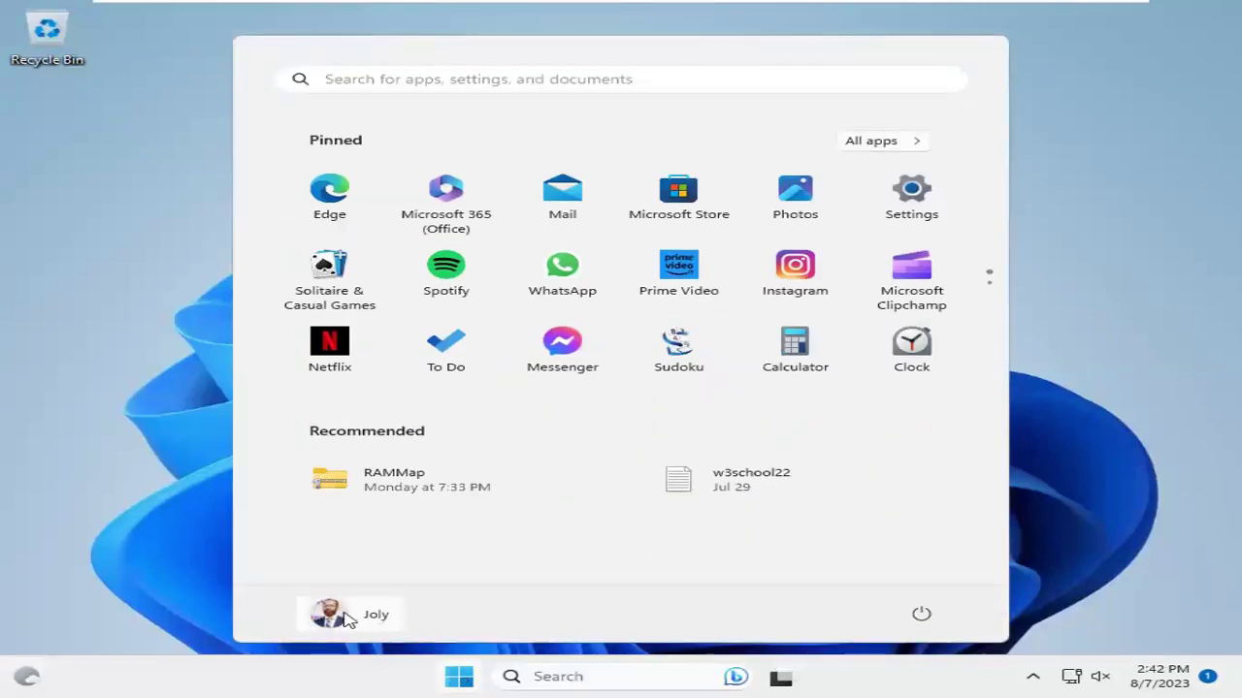
click(370, 617)
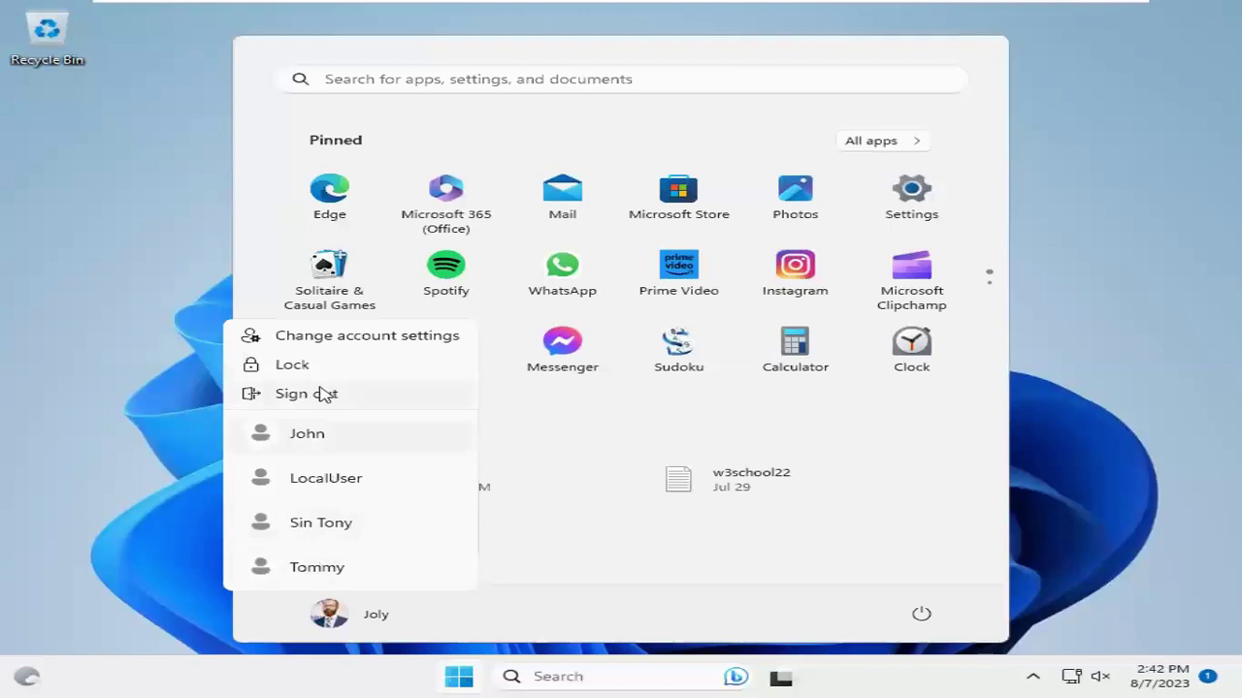
key(super)
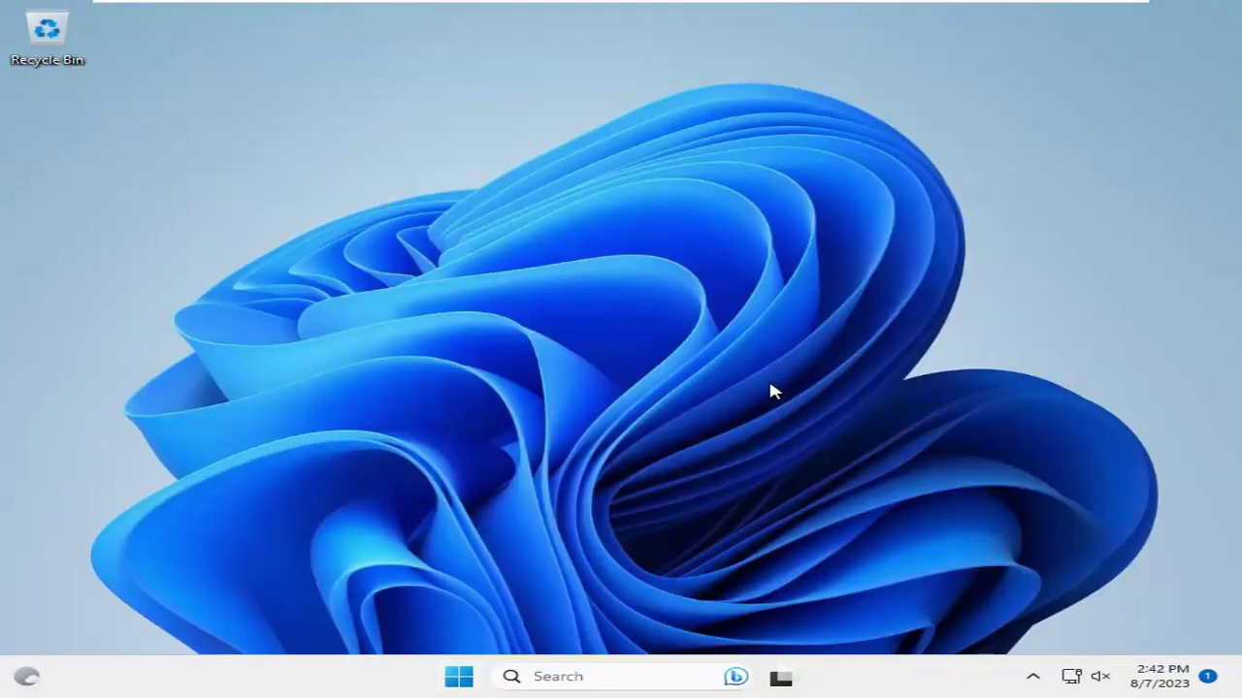